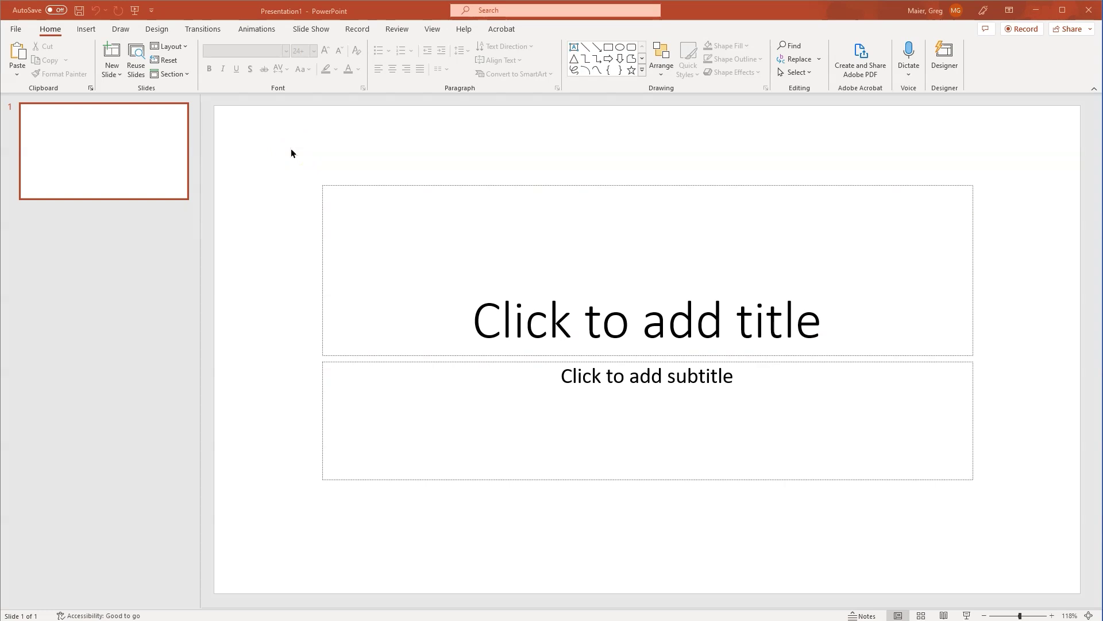
- Box-select the title and subtitle placeholders on slide 1 and delete them
{"action": "left_click", "coordinate": [291, 153]}
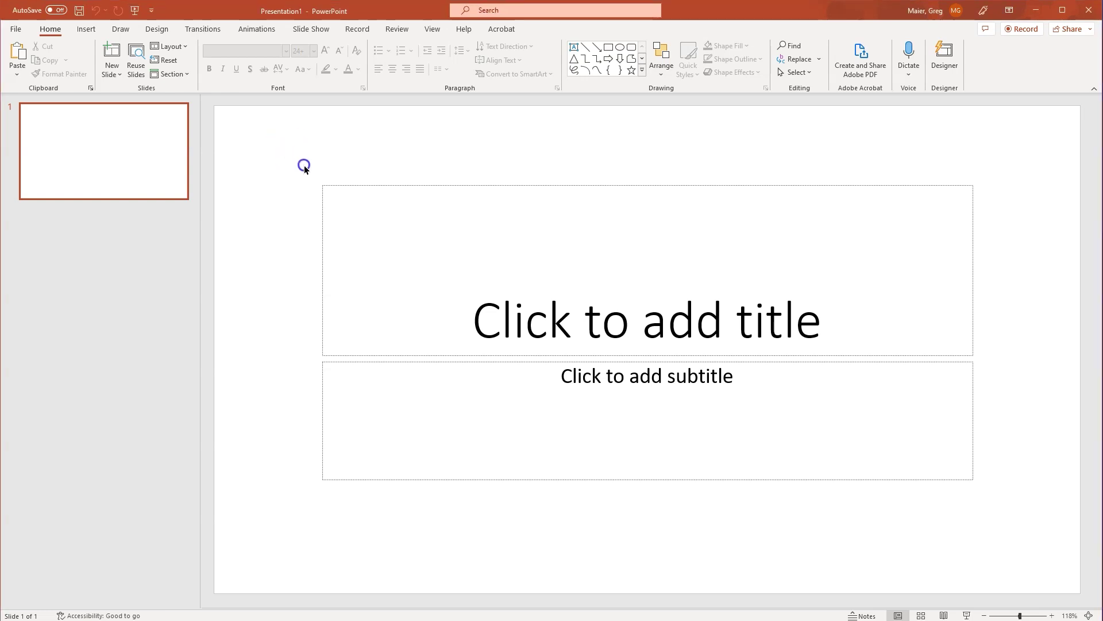
{"action": "left_click_drag", "start_coordinate": [293, 152], "coordinate": [991, 549]}
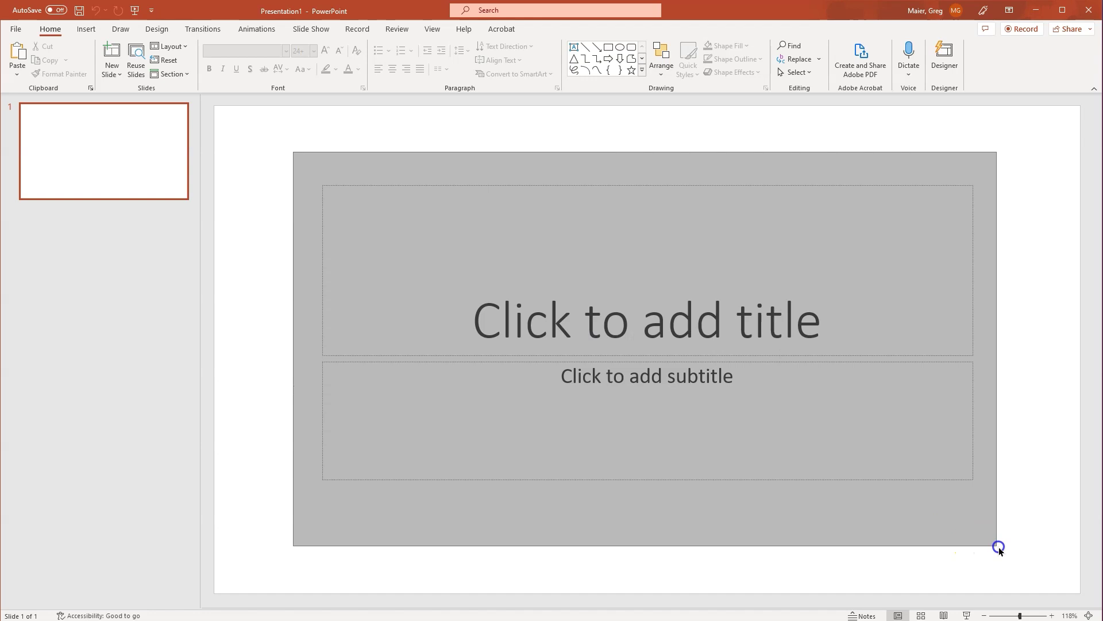
{"action": "left_click_drag", "start_coordinate": [991, 550], "coordinate": [999, 546]}
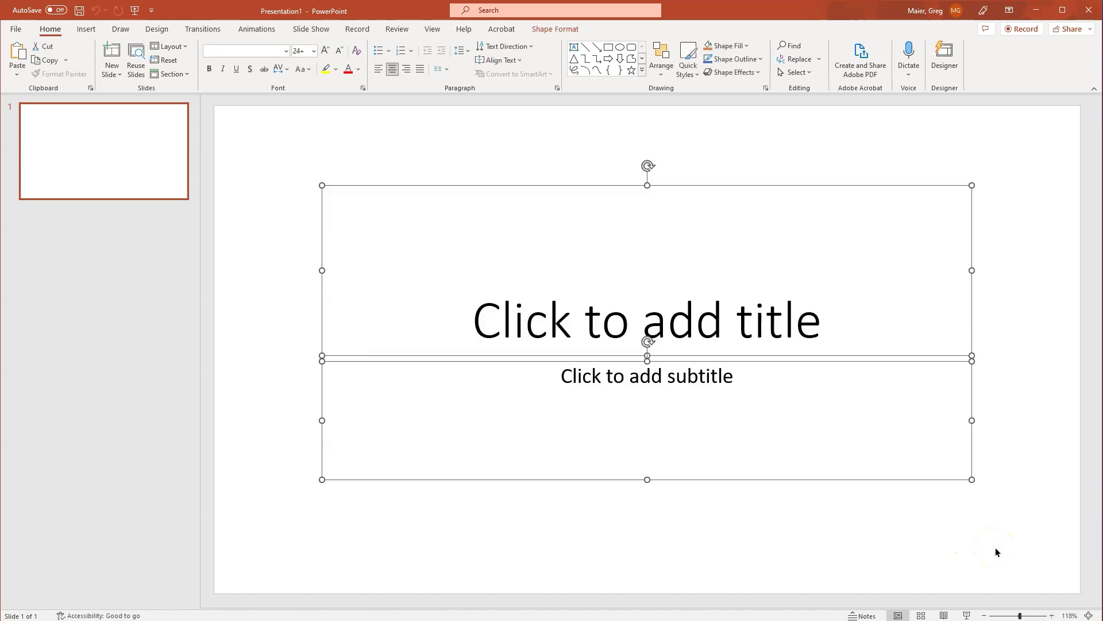
{"action": "key", "text": "Delete"}
{"action": "left_click", "coordinate": [386, 299]}
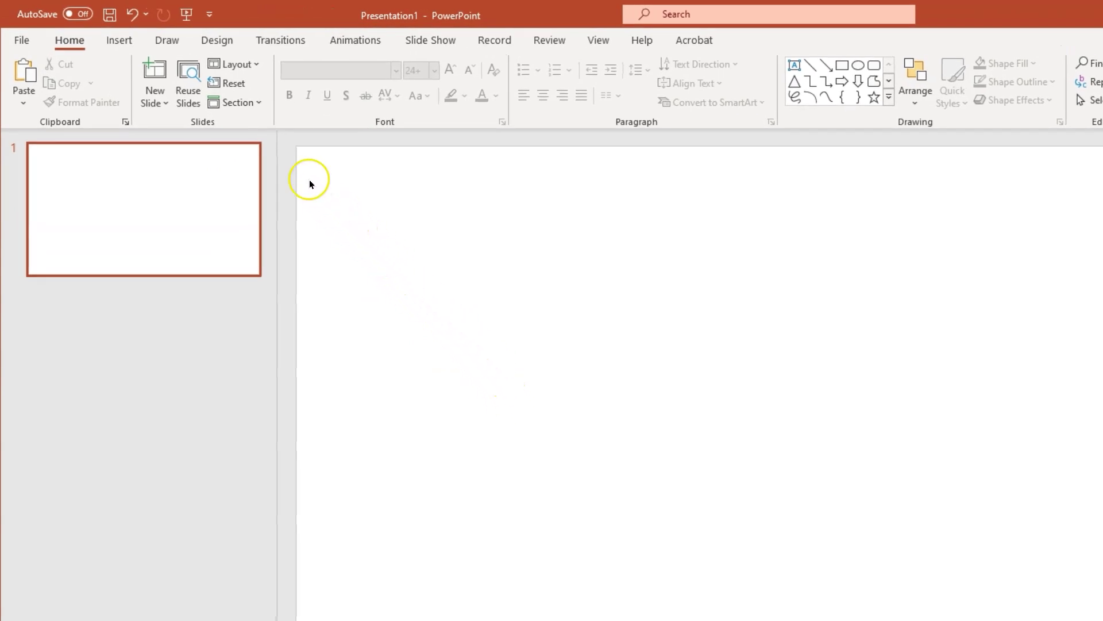
- Set a custom slide size of 48 in wide by 36 in tall, choosing Ensure Fit
{"action": "left_click", "coordinate": [214, 38]}
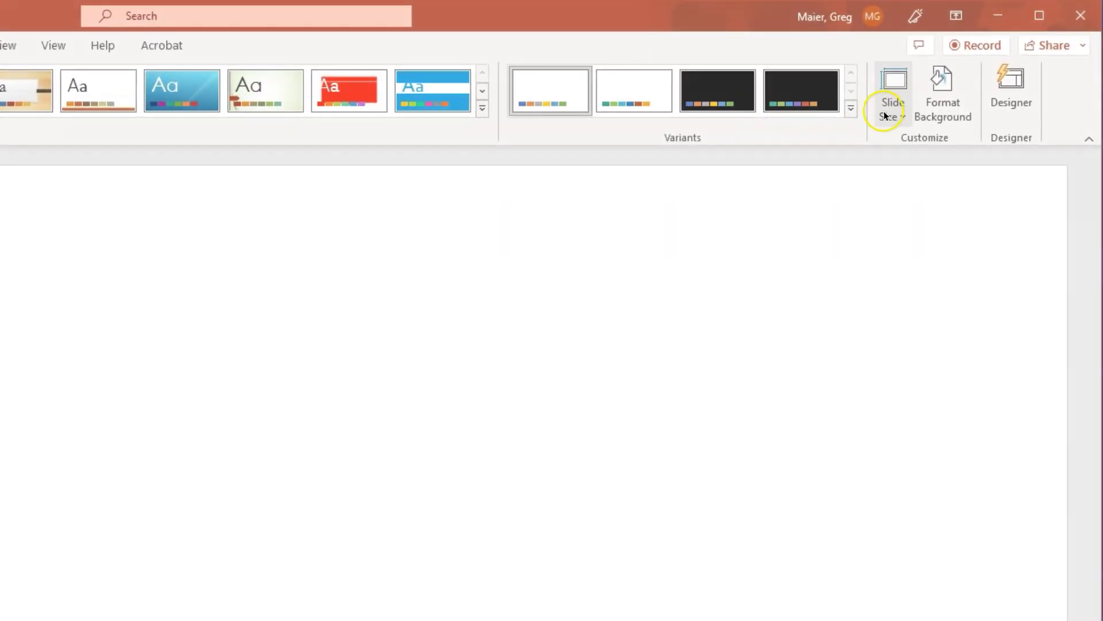
{"action": "left_click", "coordinate": [891, 115]}
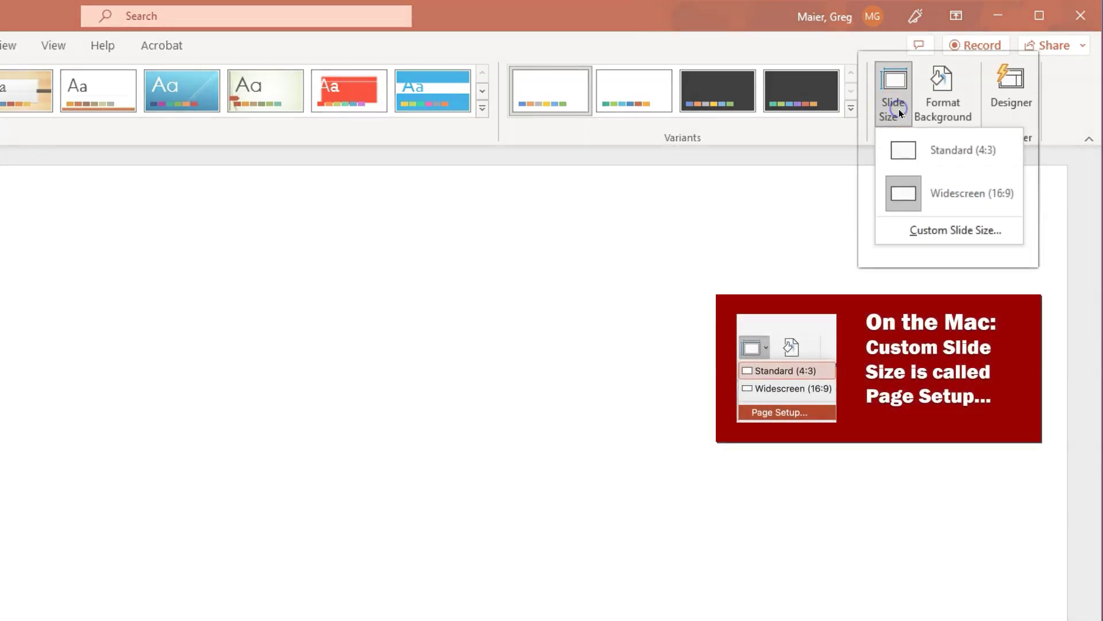
{"action": "left_click", "coordinate": [909, 229]}
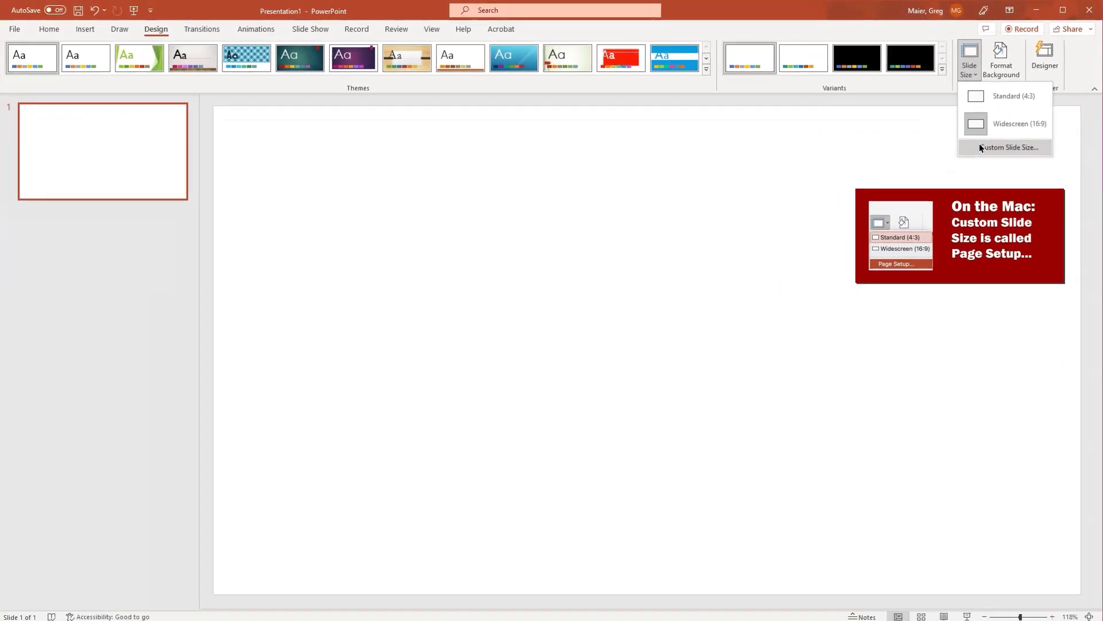
{"action": "left_click", "coordinate": [979, 147]}
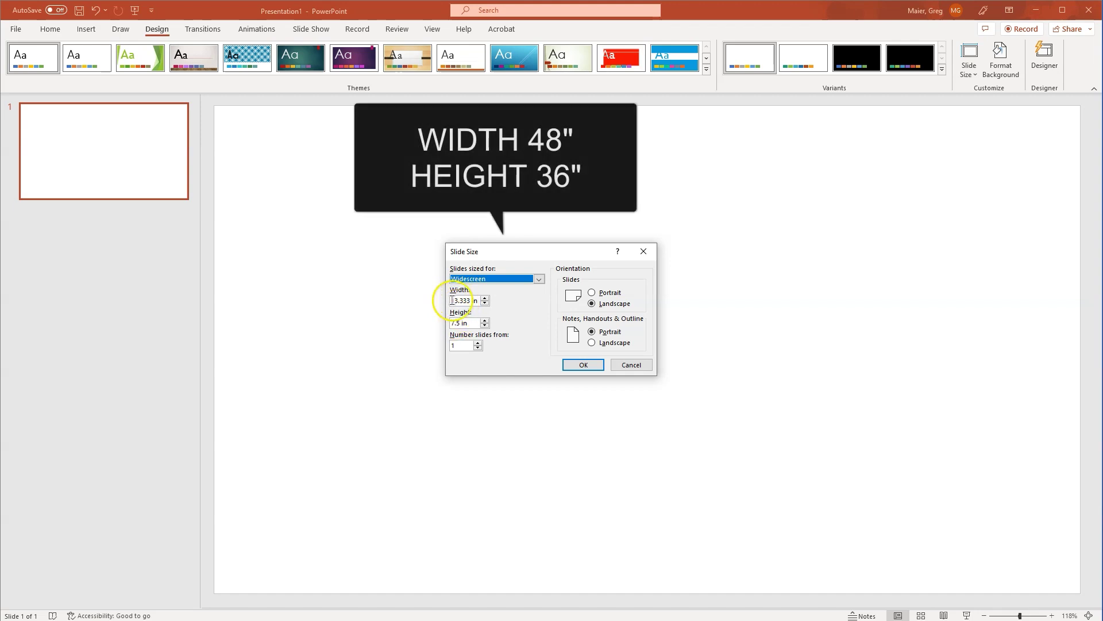
{"action": "left_click_drag", "start_coordinate": [452, 300], "coordinate": [493, 308]}
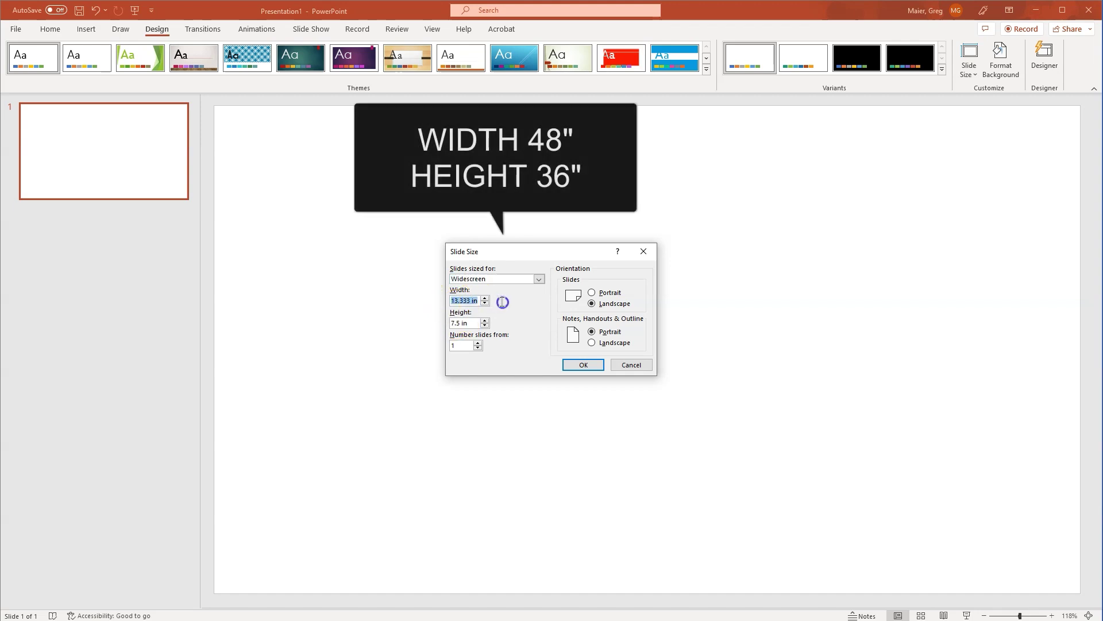
{"action": "type", "text": "48"}
{"action": "left_click", "coordinate": [474, 323]}
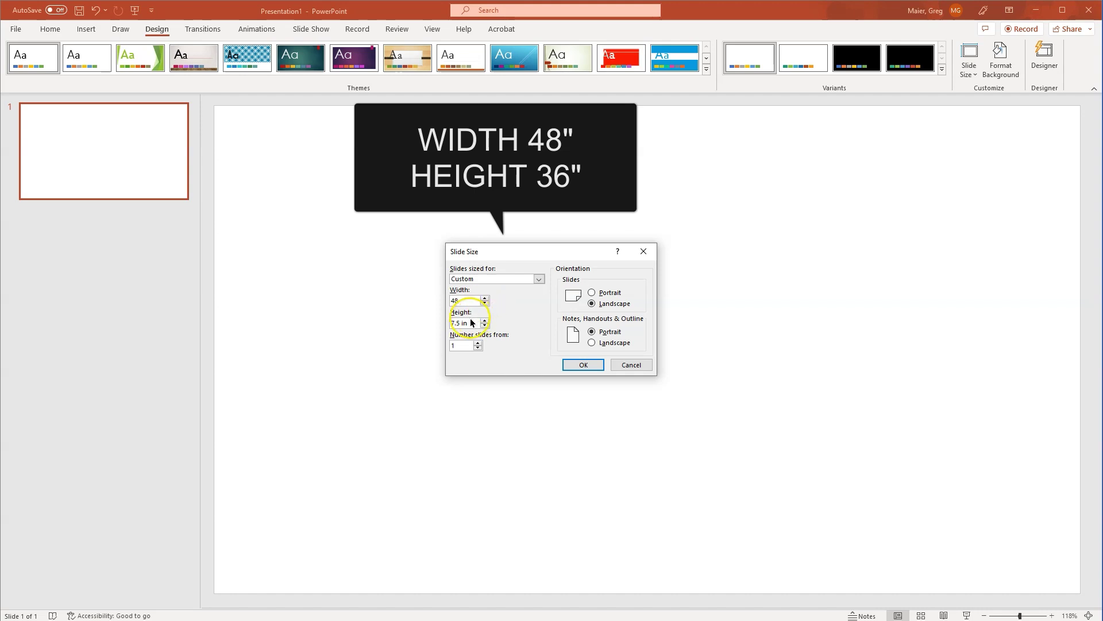
{"action": "left_click_drag", "start_coordinate": [475, 323], "coordinate": [442, 325]}
{"action": "type", "text": "36"}
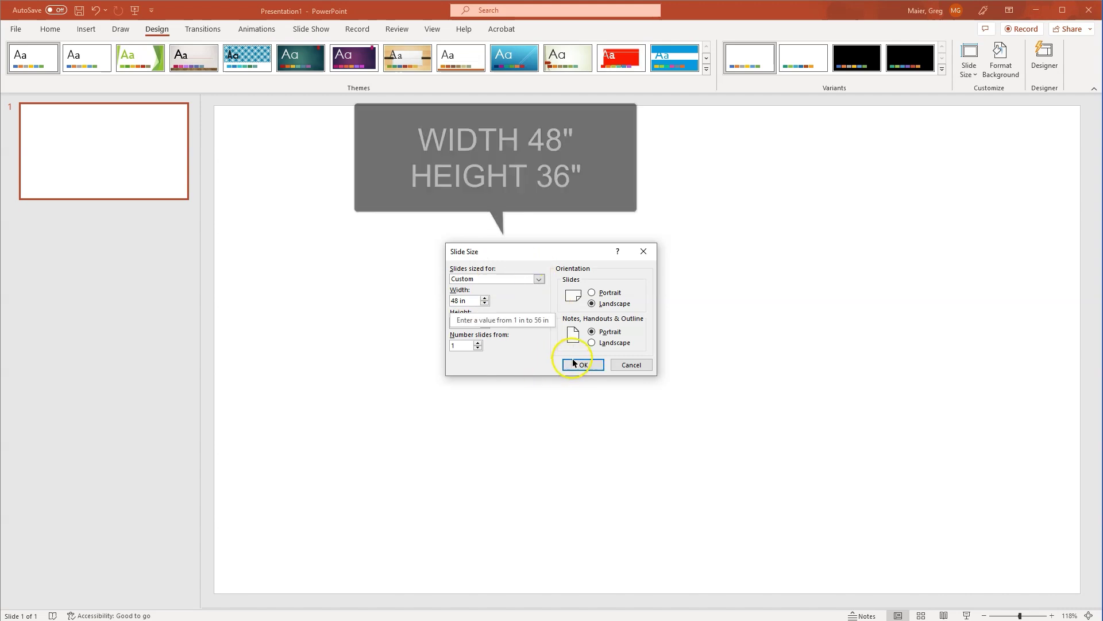
{"action": "left_click", "coordinate": [573, 366]}
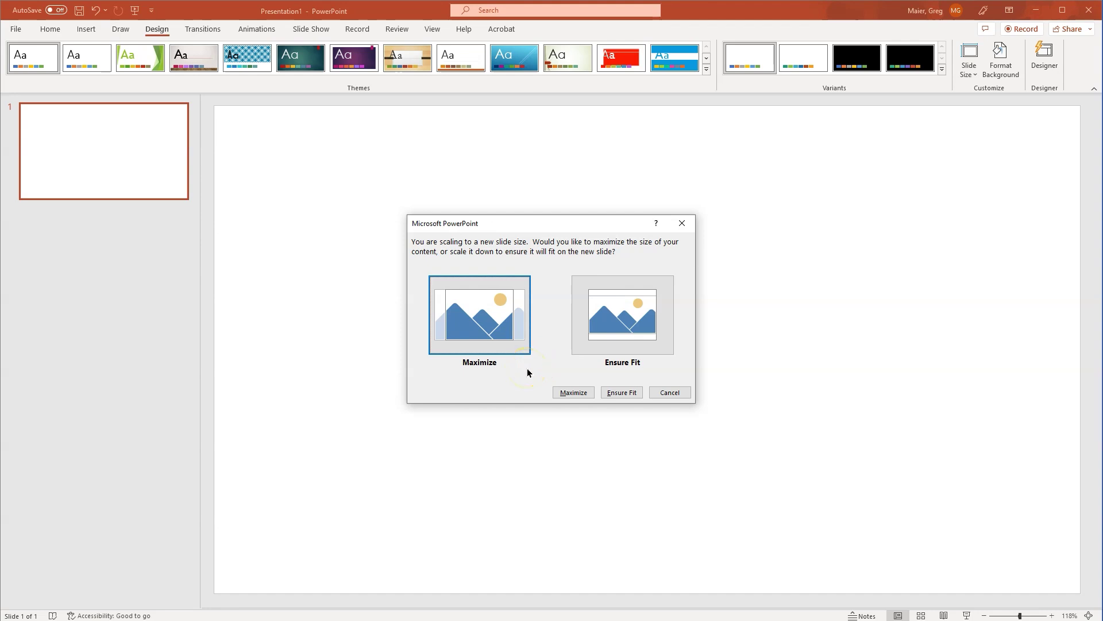
{"action": "left_click", "coordinate": [609, 313]}
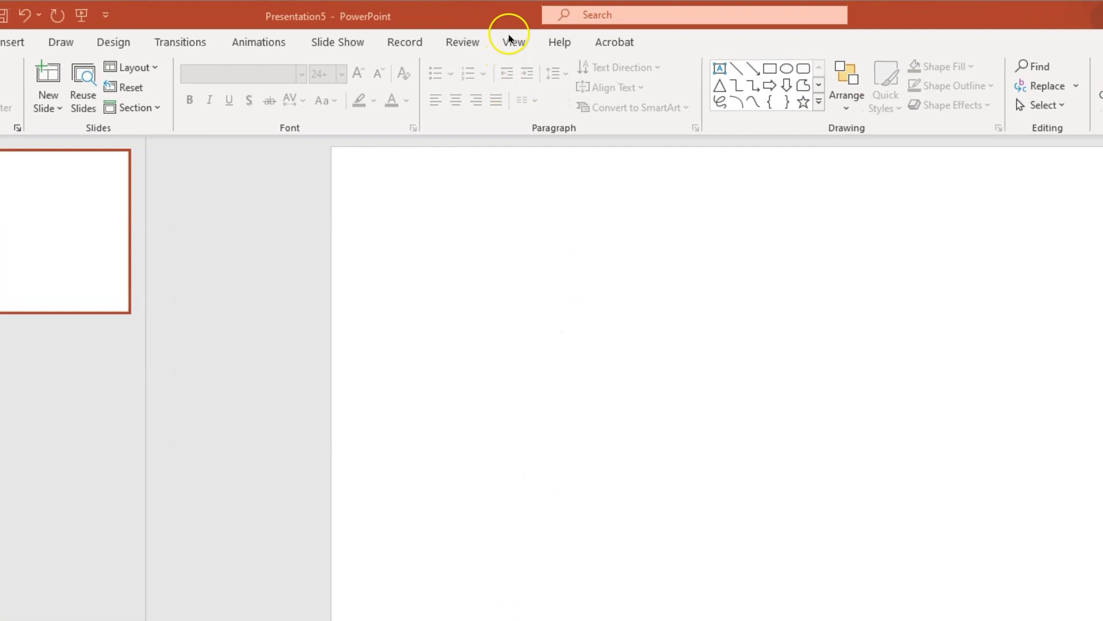
- Turn on guides to mark the slide's centre lines, briefly showing then hiding gridlines
{"action": "left_click", "coordinate": [505, 38]}
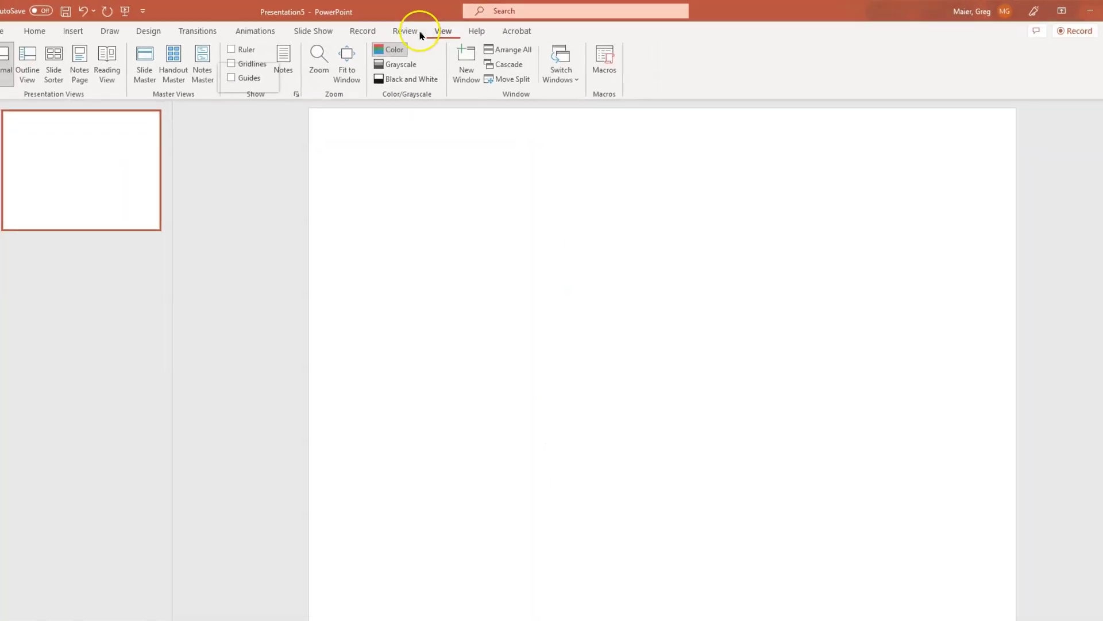
{"action": "left_click", "coordinate": [247, 73]}
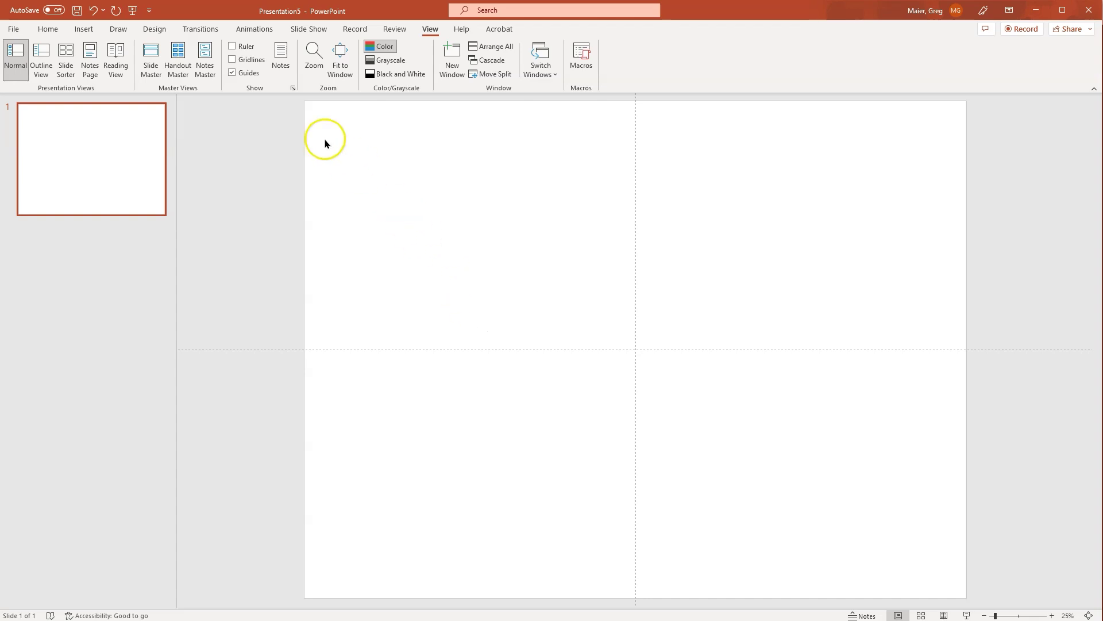
{"action": "left_click", "coordinate": [233, 60]}
{"action": "left_click", "coordinate": [233, 59]}
{"action": "left_click", "coordinate": [353, 260]}
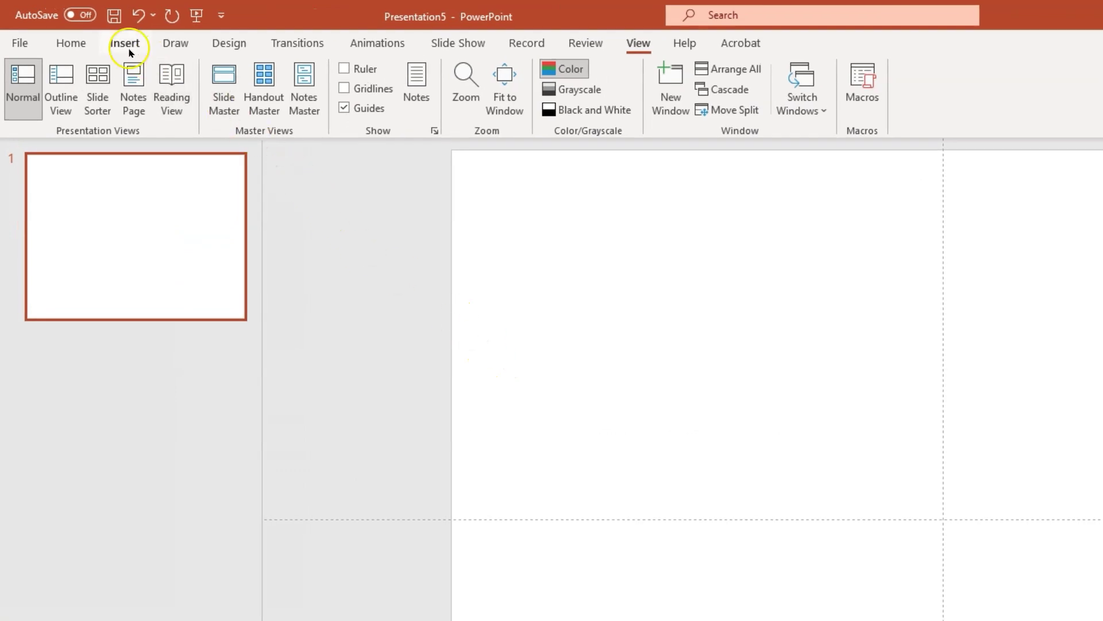
{"action": "left_click", "coordinate": [129, 52]}
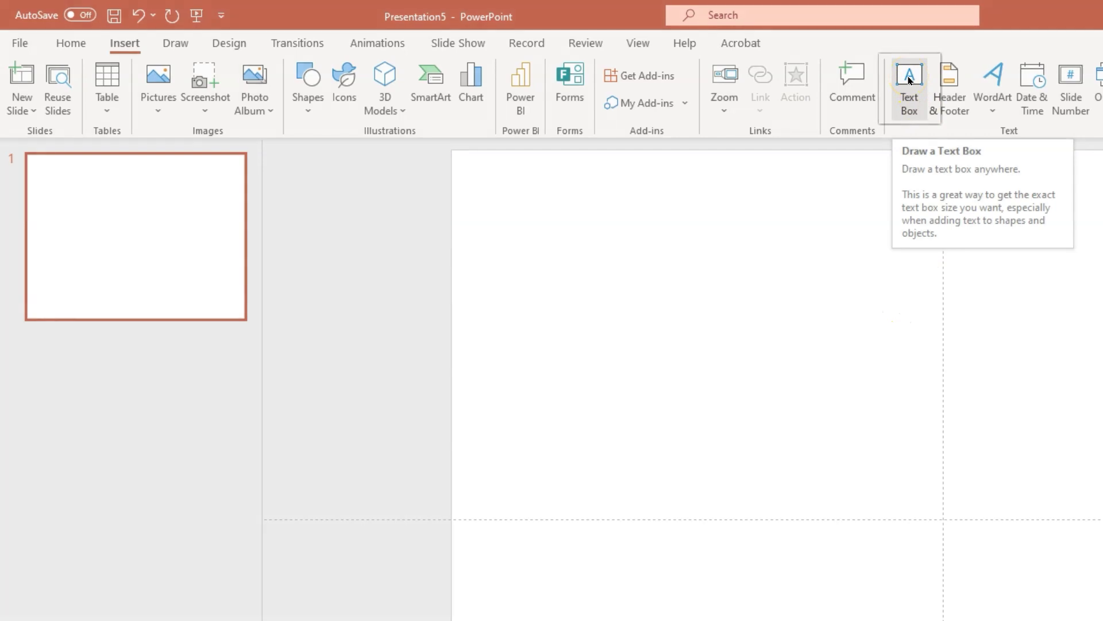
- Draw a centred text box across the top of the slide with 95-point font
{"action": "left_click", "coordinate": [909, 79]}
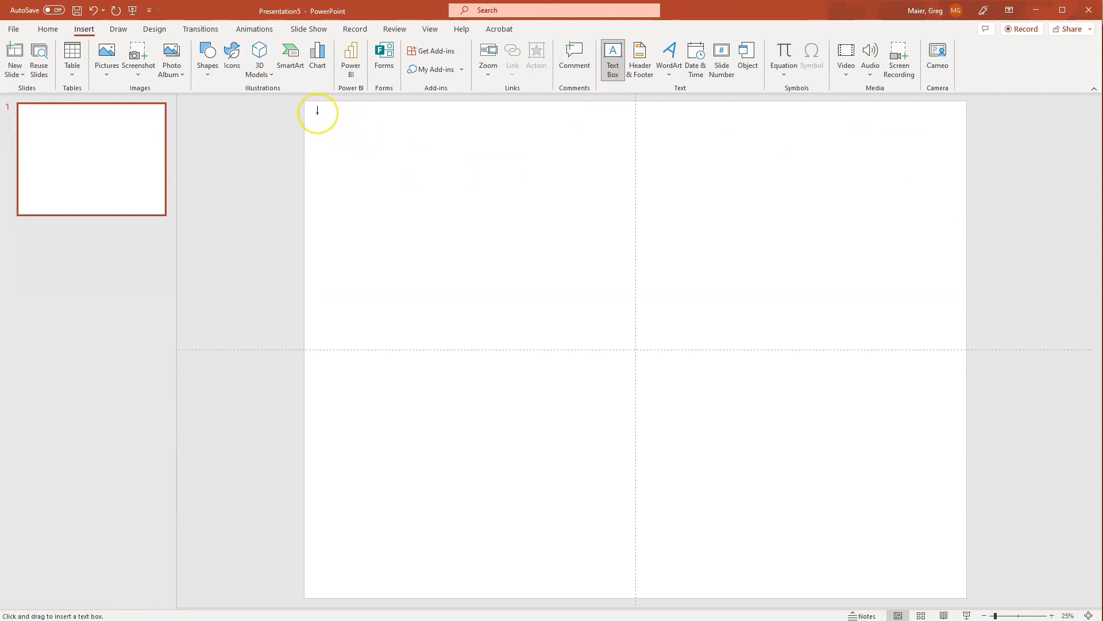
{"action": "left_click_drag", "start_coordinate": [317, 110], "coordinate": [951, 199]}
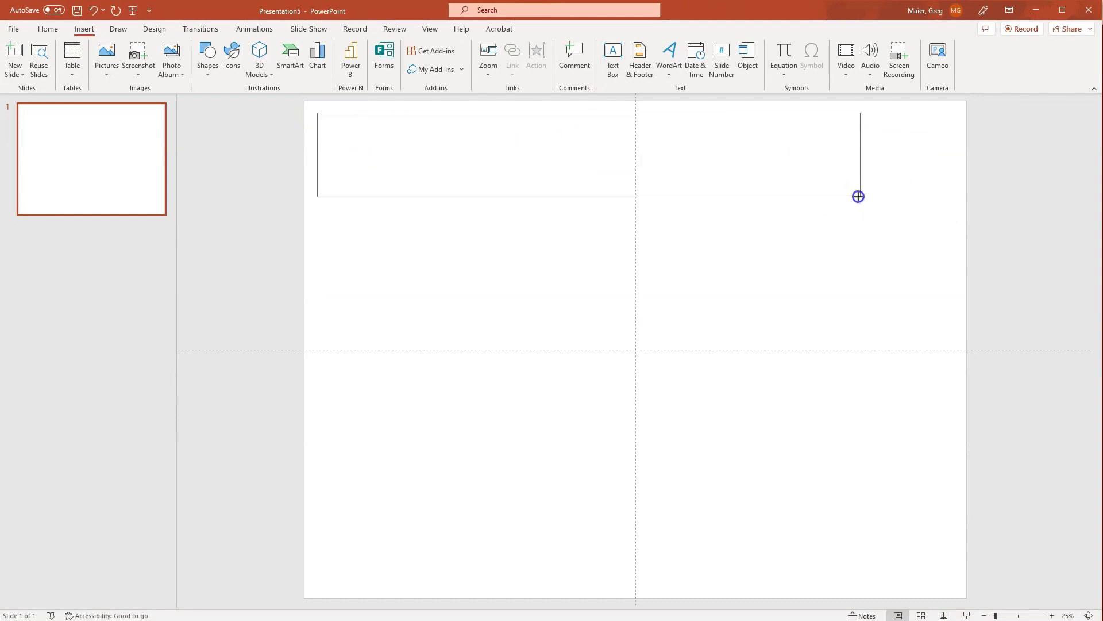
{"action": "left_click_drag", "start_coordinate": [951, 199], "coordinate": [952, 201]}
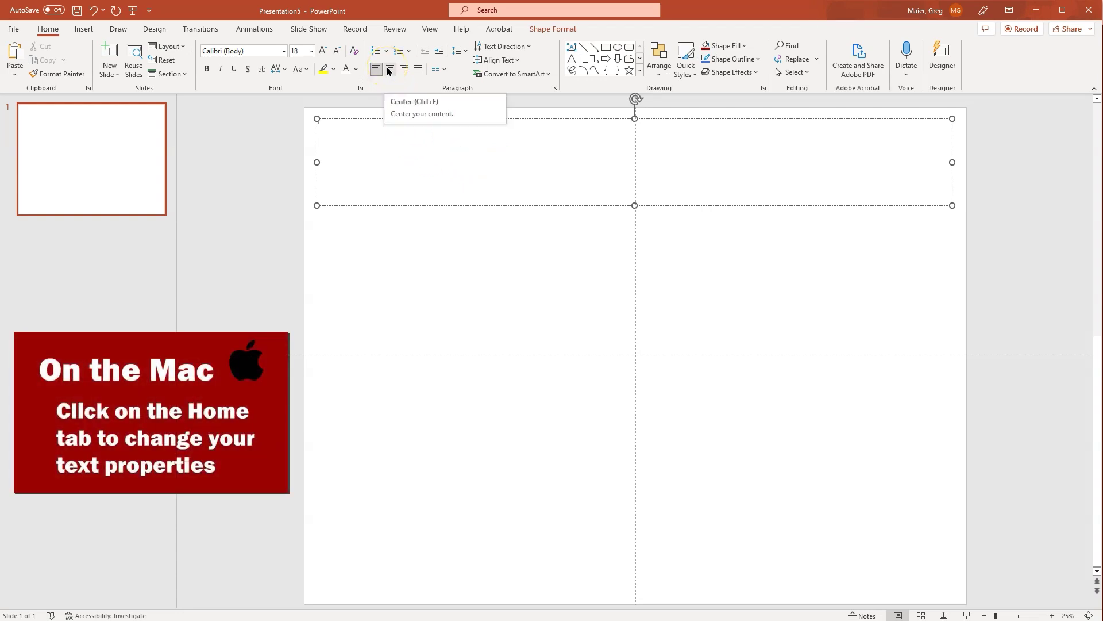
{"action": "left_click", "coordinate": [388, 70]}
{"action": "left_click", "coordinate": [295, 51]}
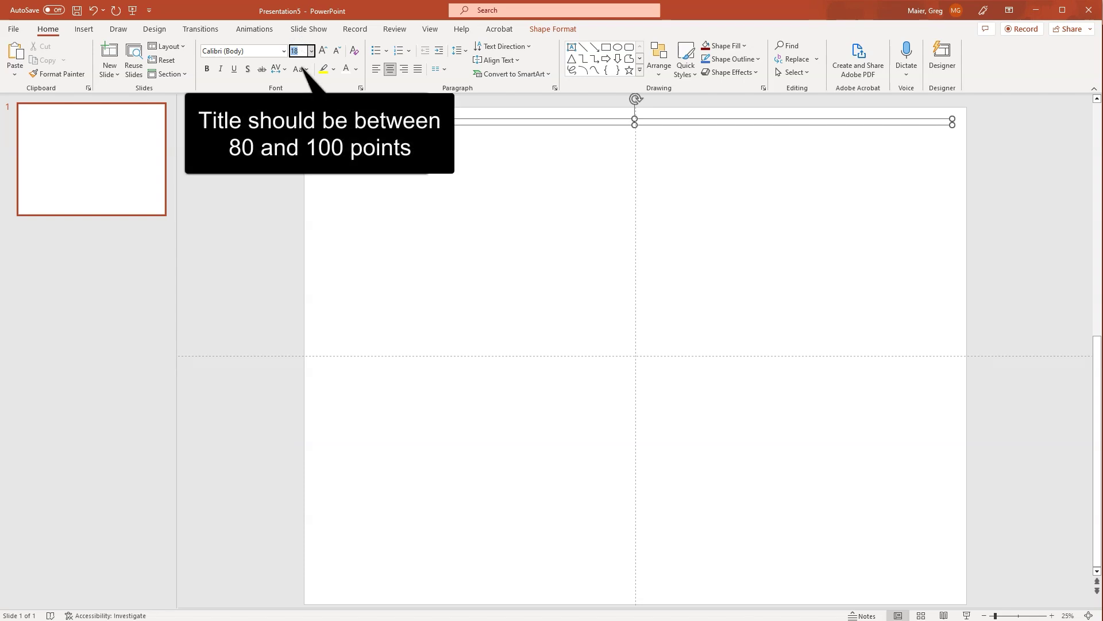
{"action": "type", "text": "95"}
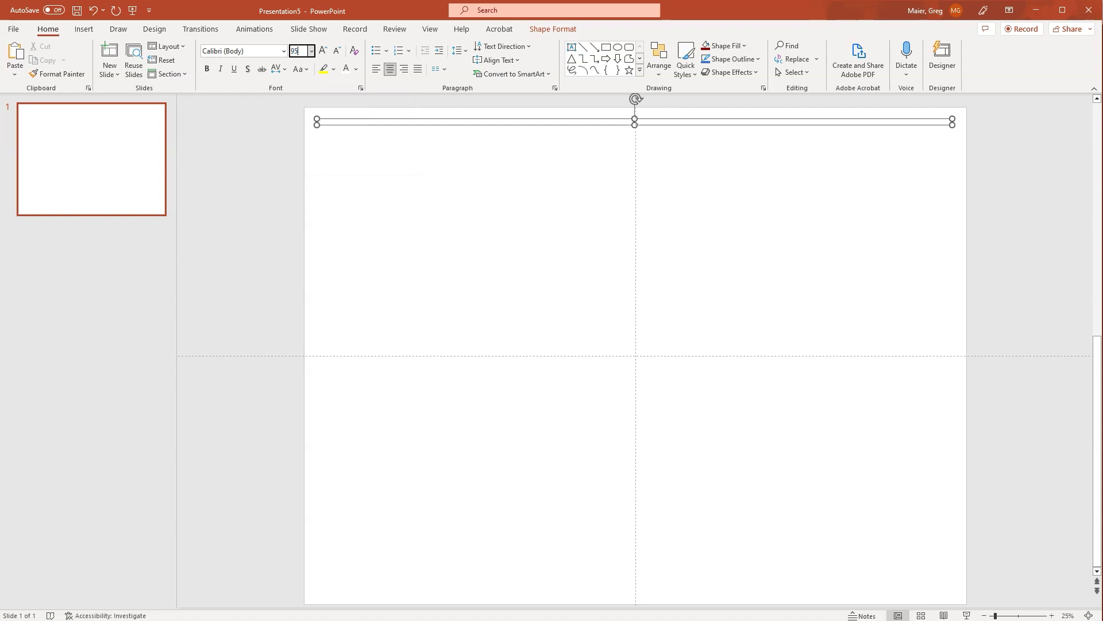
{"action": "key", "text": "Return"}
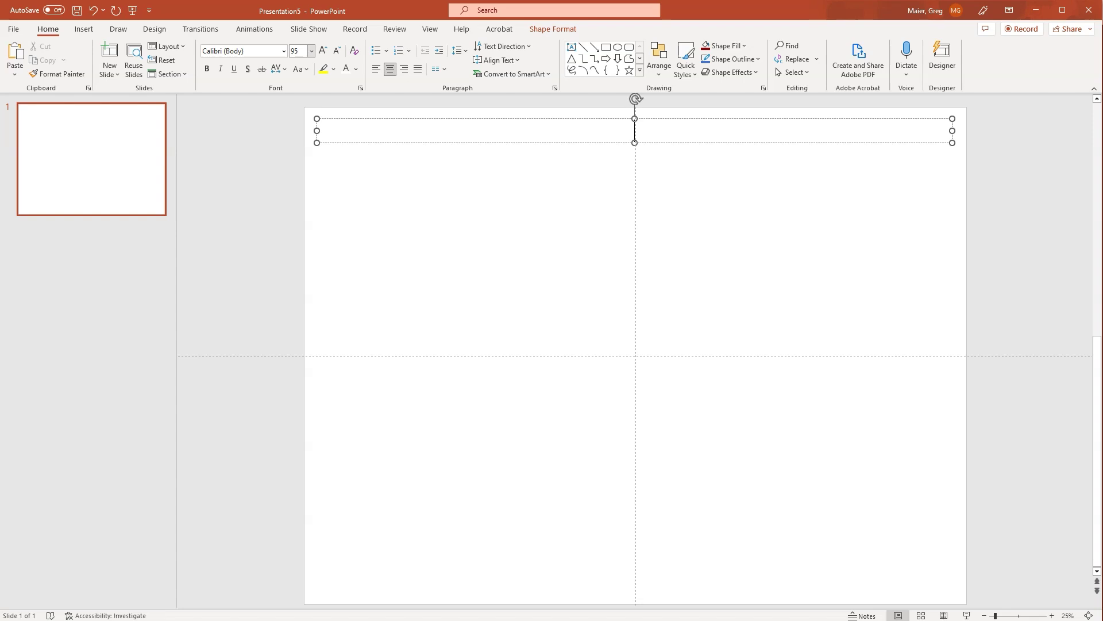
- Type 'This is the Title of my Poster' with 'Author 01 - Author 02- Illinois State University' beneath
{"action": "type", "text": "This is the Title of my Poster"}
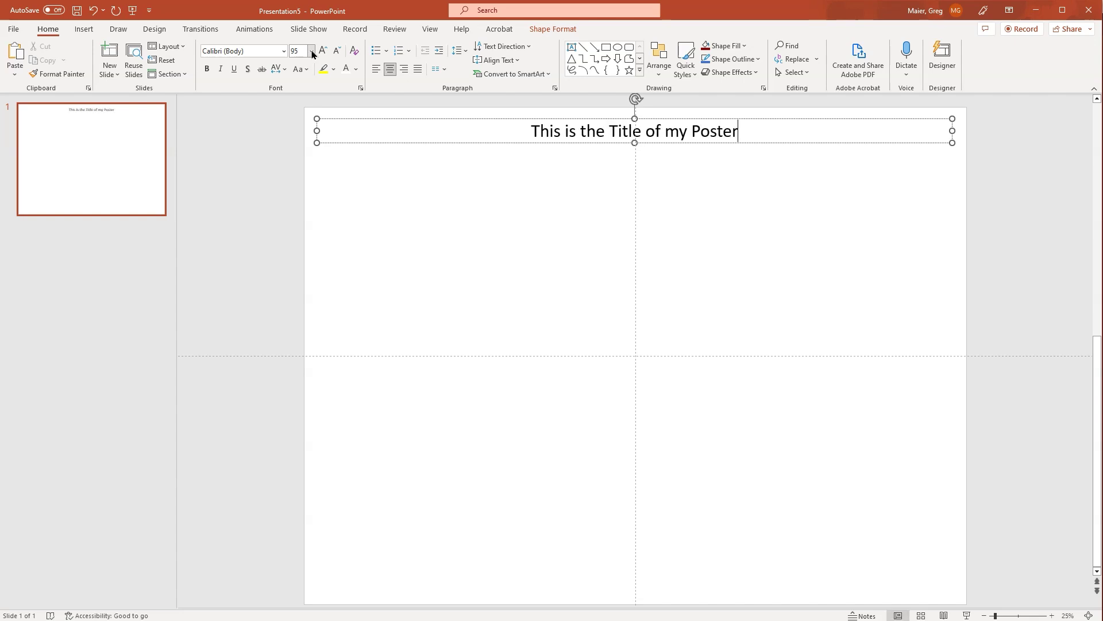
{"action": "key", "text": "Return"}
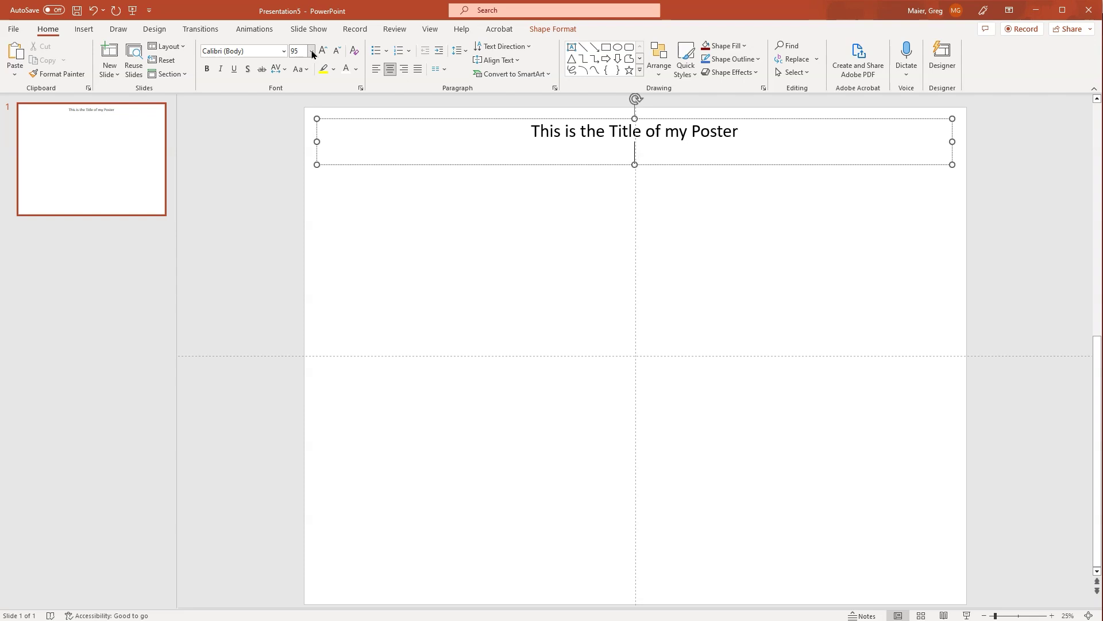
{"action": "type", "text": "Author 01 - "}
{"action": "type", "text": "Author"}
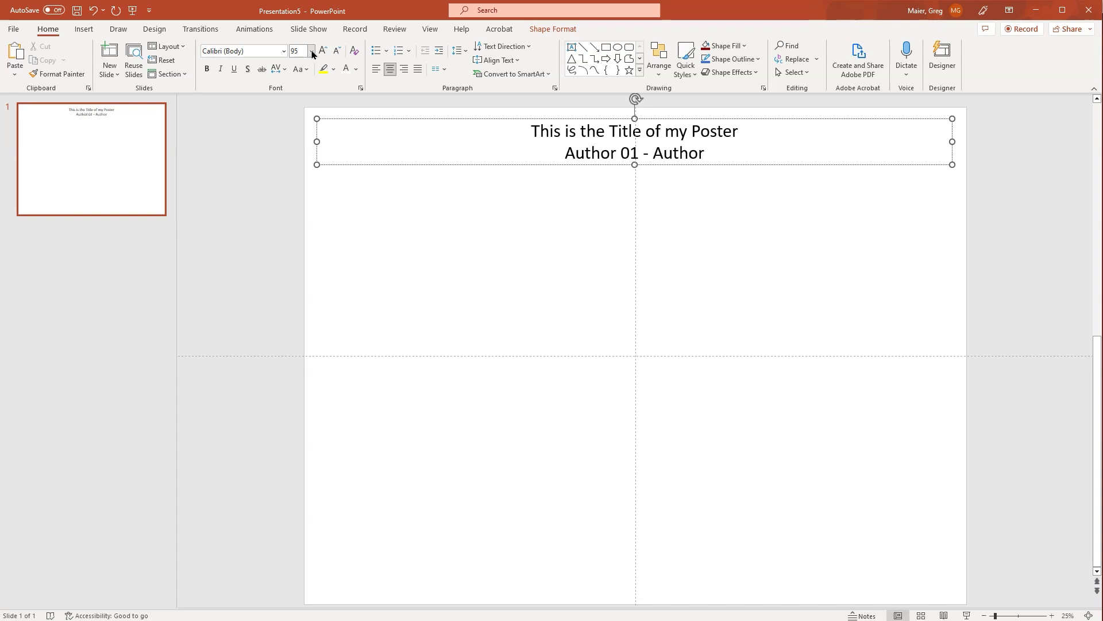
{"action": "type", "text": " 02- "}
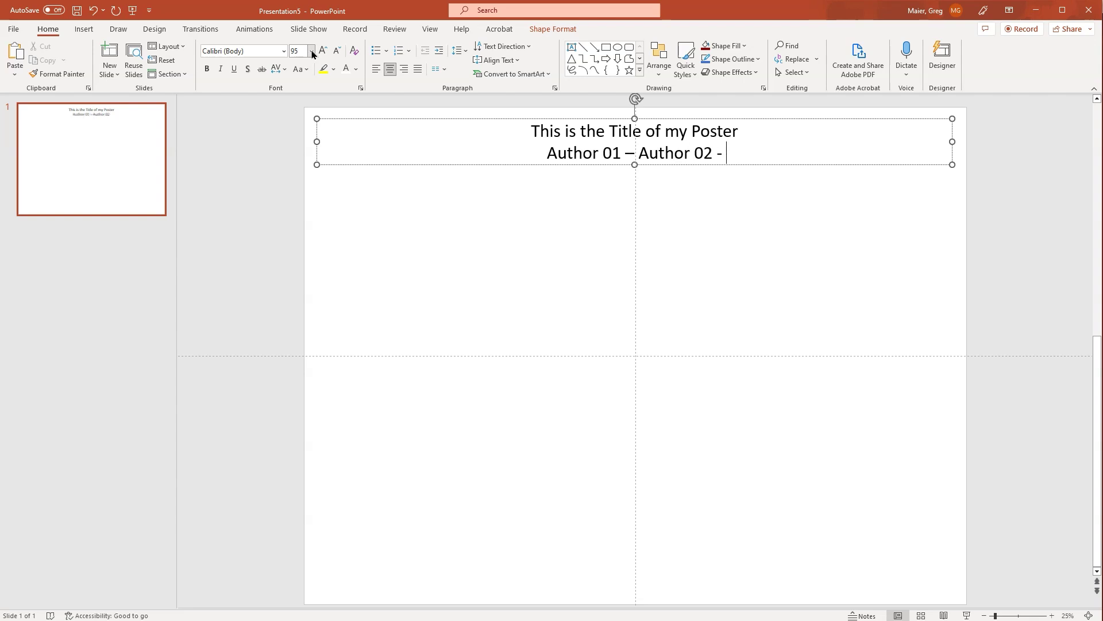
{"action": "type", "text": "Illinois State University"}
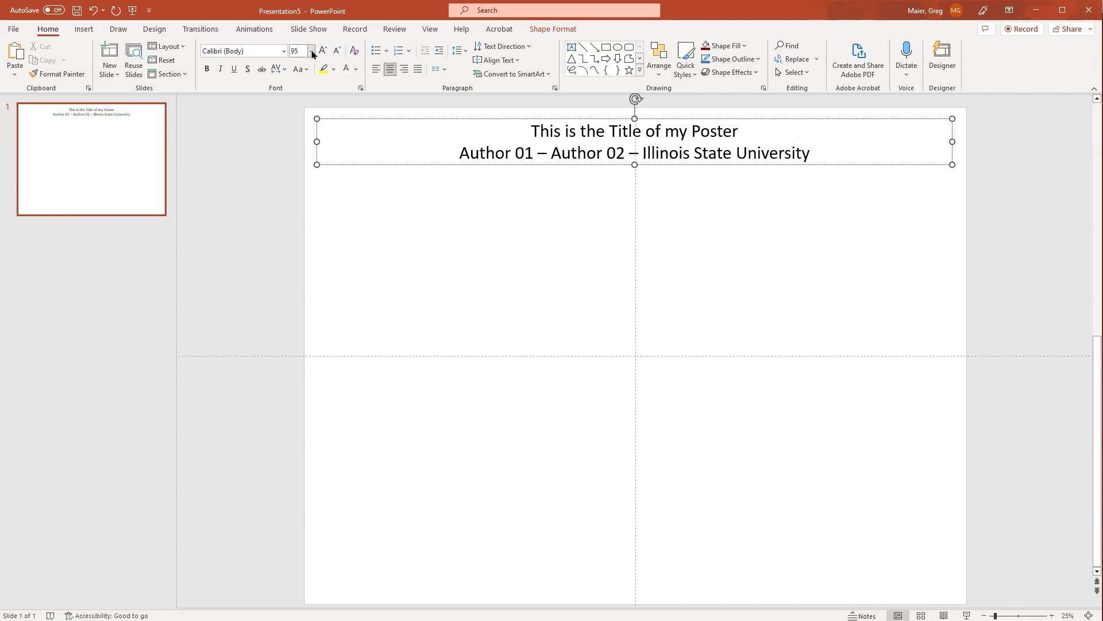
{"action": "left_click", "coordinate": [283, 185]}
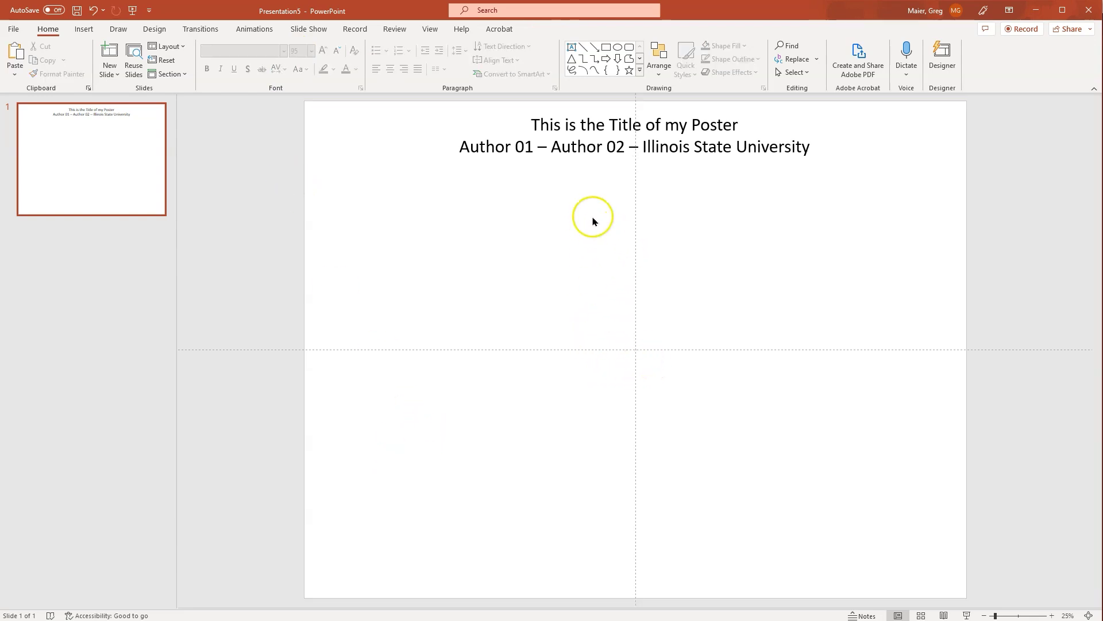
- Change 'my' to 'My' in the poster title
{"action": "left_click", "coordinate": [672, 126]}
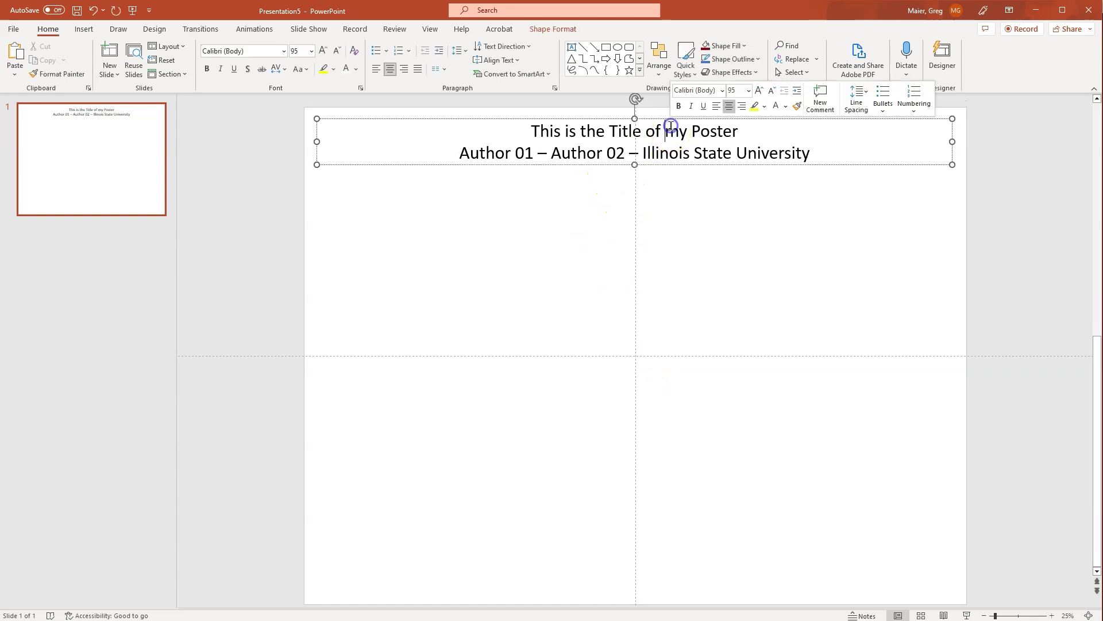
{"action": "left_click_drag", "start_coordinate": [666, 132], "coordinate": [677, 134]}
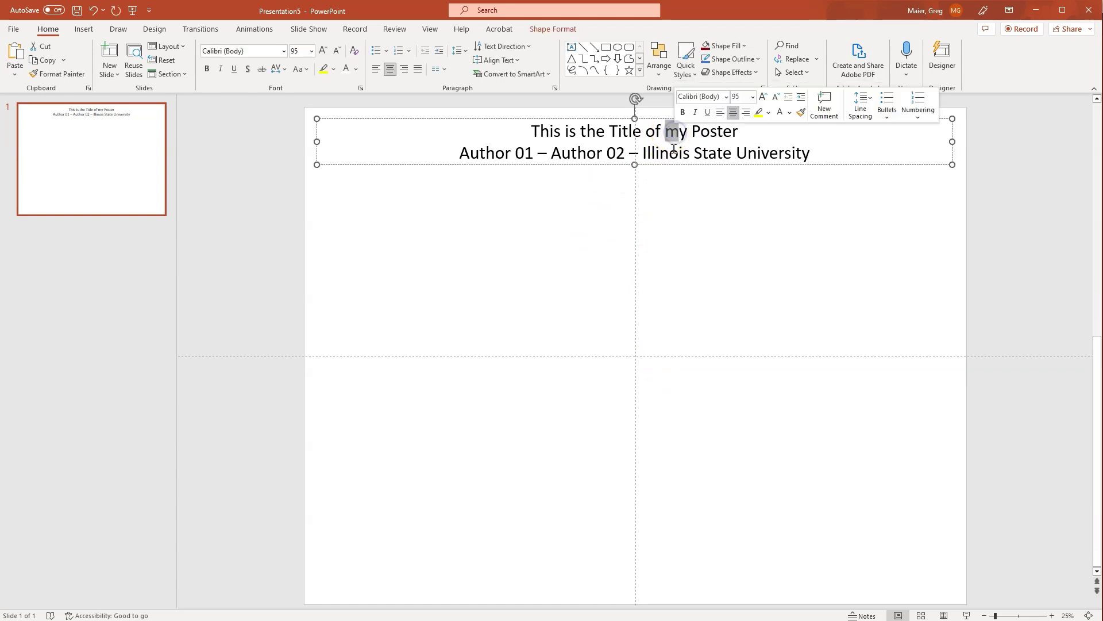
{"action": "type", "text": "M"}
- Set the author and Illinois State University line to 75-point font
{"action": "key", "text": "Down"}
{"action": "left_click_drag", "start_coordinate": [460, 153], "coordinate": [787, 154]}
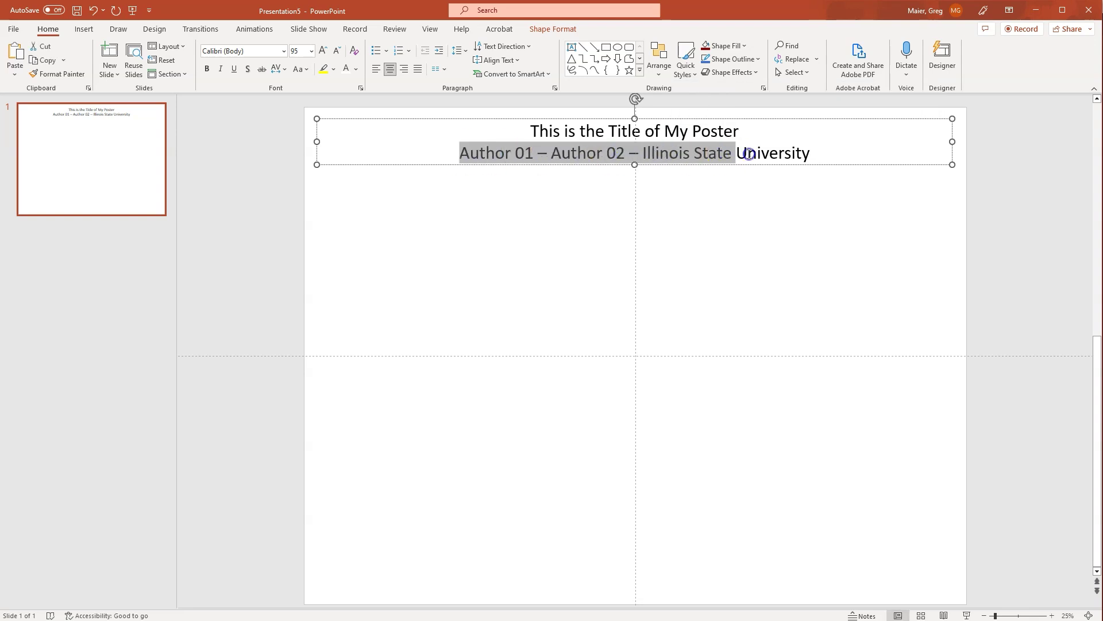
{"action": "left_click", "coordinate": [298, 52]}
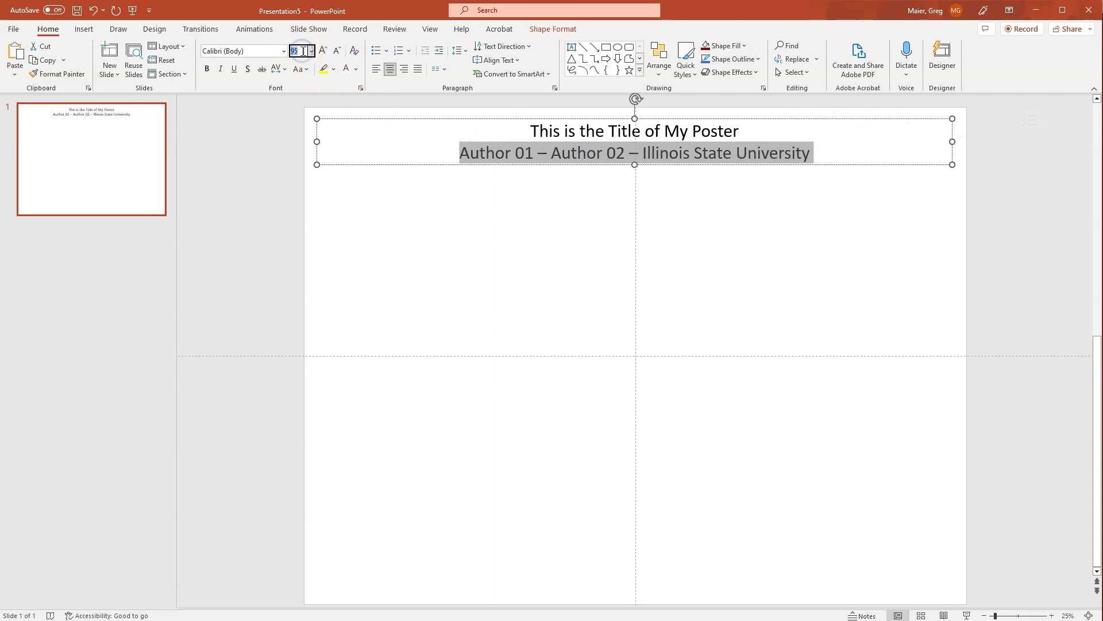
{"action": "type", "text": "7"}
{"action": "key", "text": "Return"}
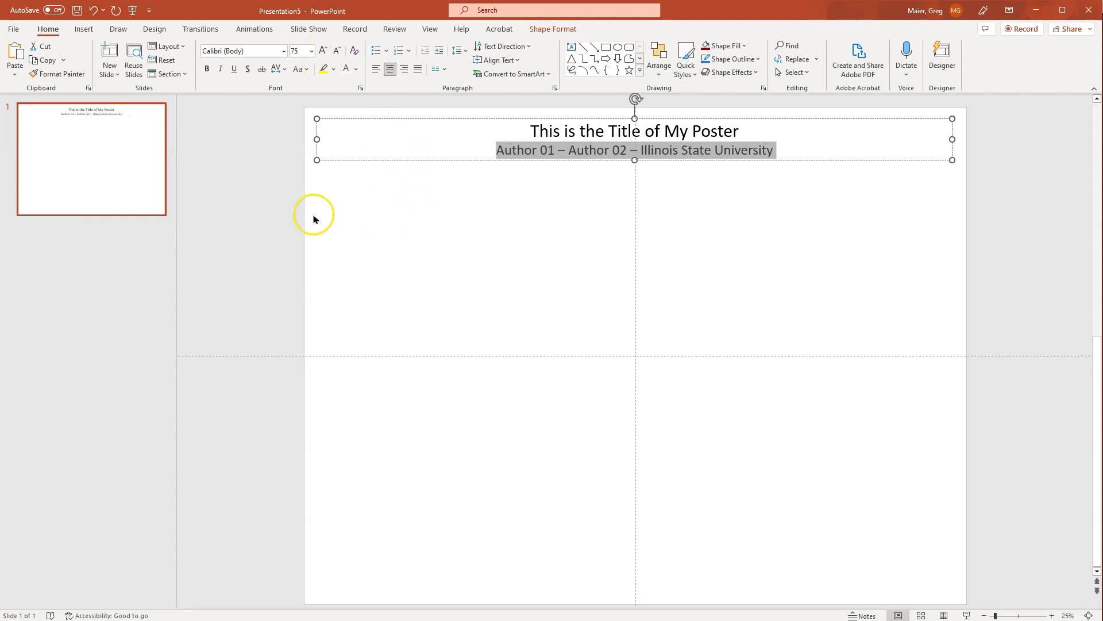
{"action": "left_click", "coordinate": [242, 163]}
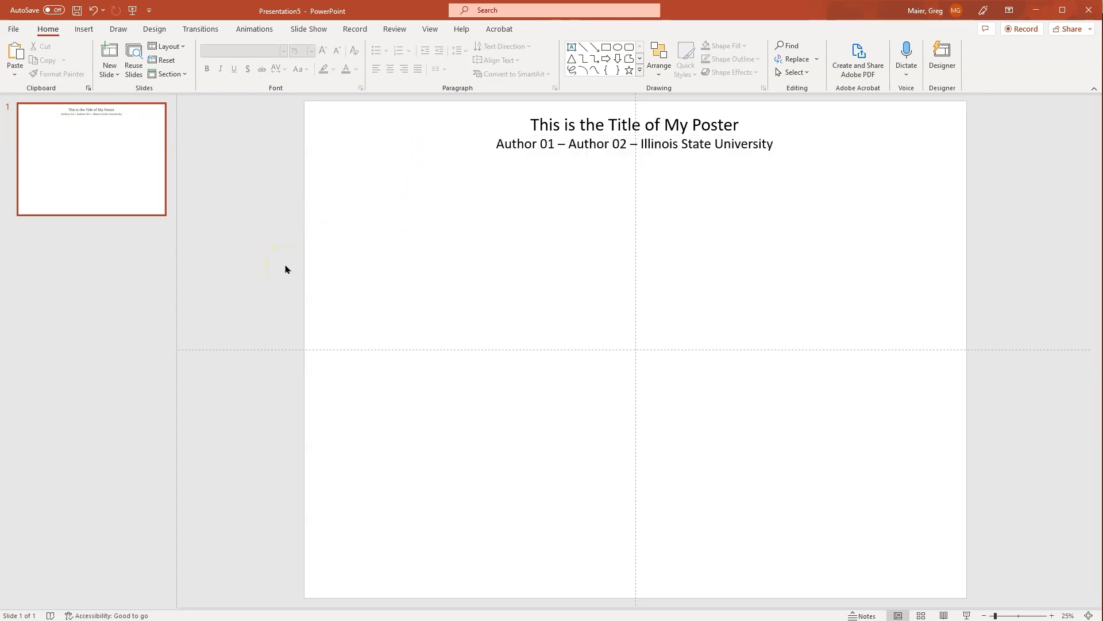
{"action": "left_click", "coordinate": [347, 367]}
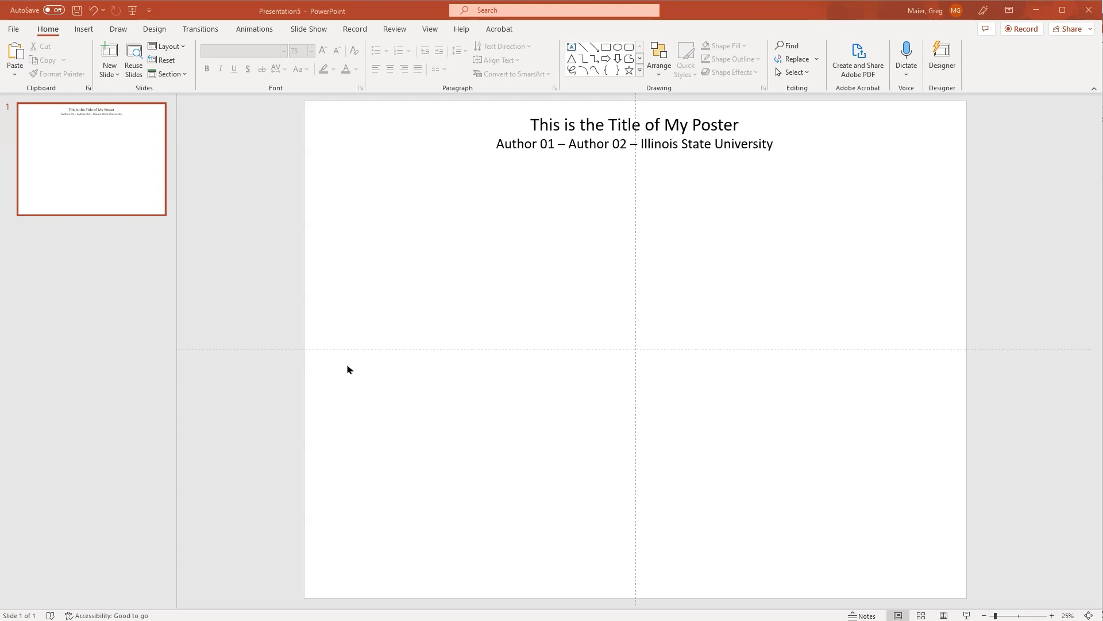
- Draw a tall rectangle, about 30.79 by 13.38 inches, down the left side under the title
{"action": "left_click", "coordinate": [85, 29]}
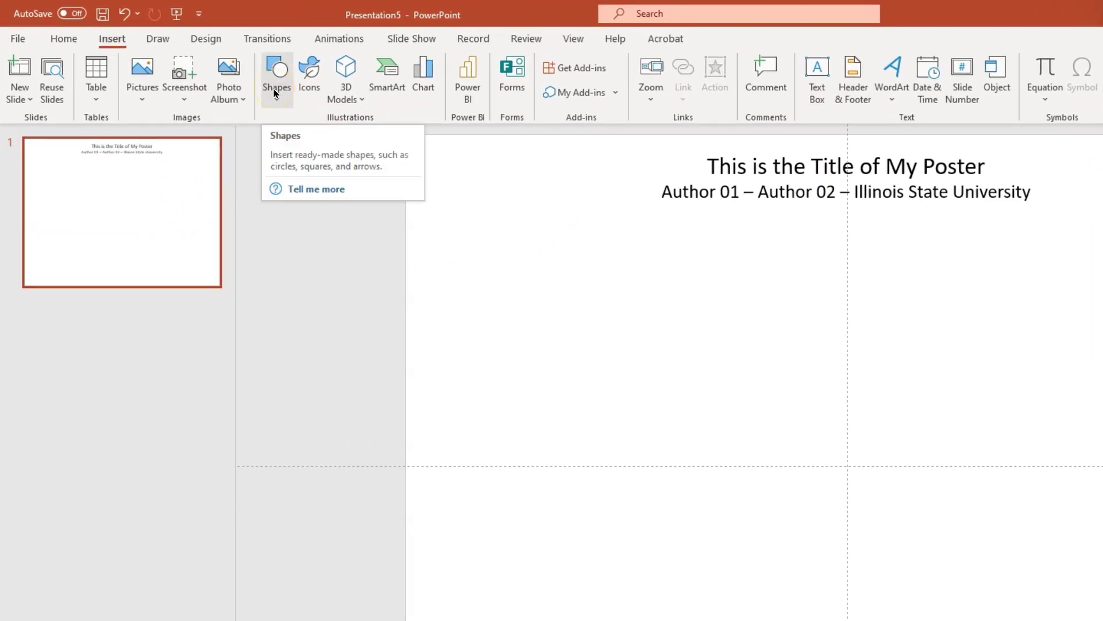
{"action": "left_click", "coordinate": [275, 93]}
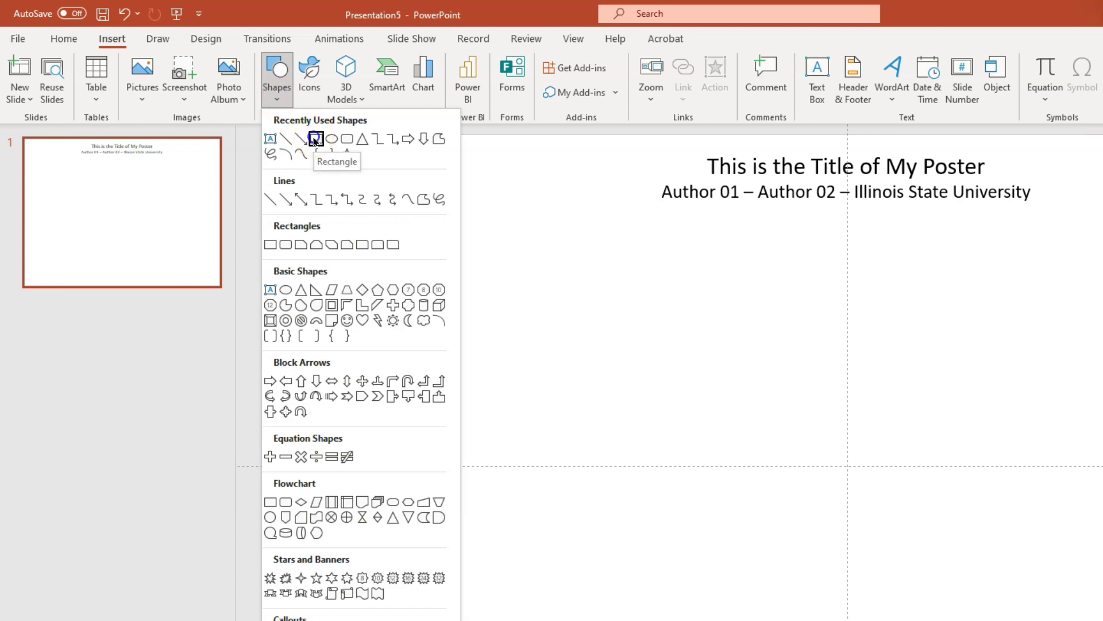
{"action": "left_click", "coordinate": [315, 140]}
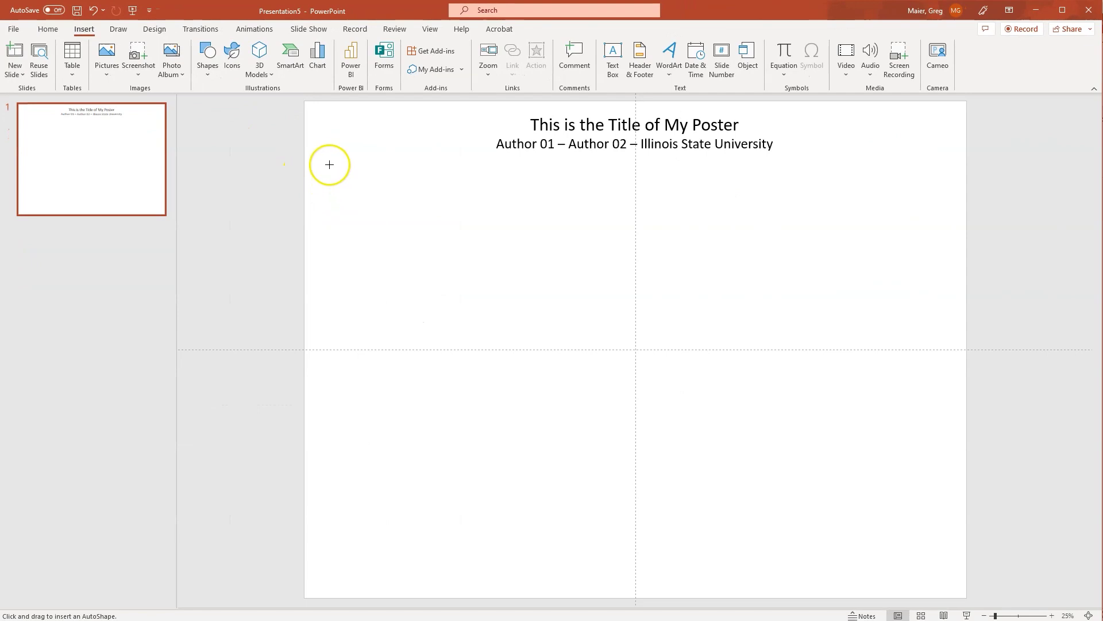
{"action": "left_click_drag", "start_coordinate": [330, 162], "coordinate": [514, 586]}
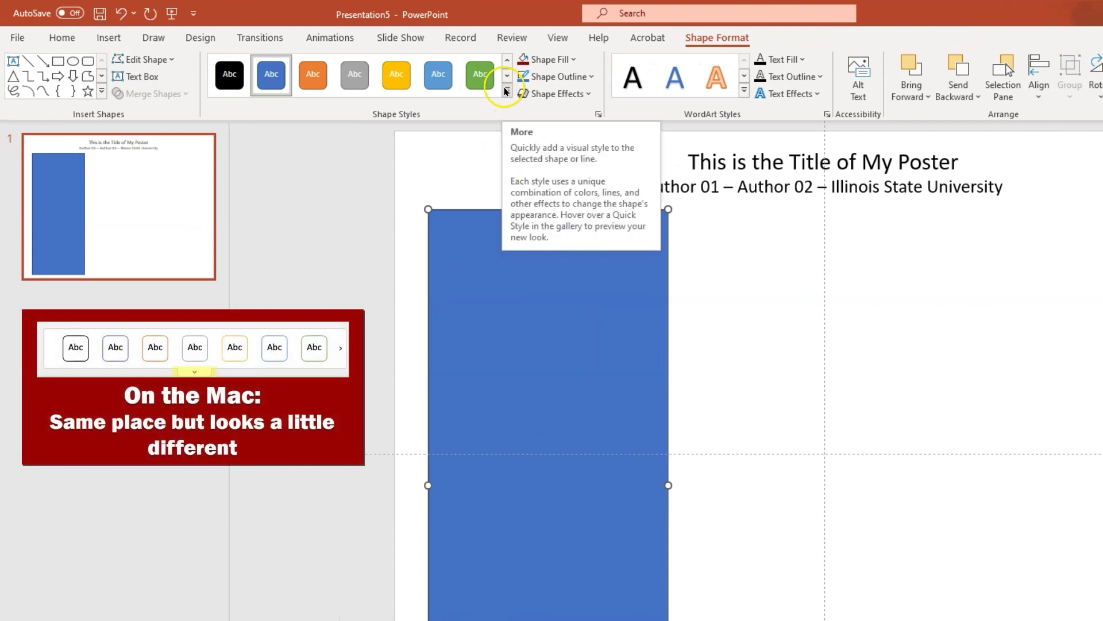
- Apply the Colored Outline - Black, Dark 1 style to the left rectangle
{"action": "left_click", "coordinate": [506, 91]}
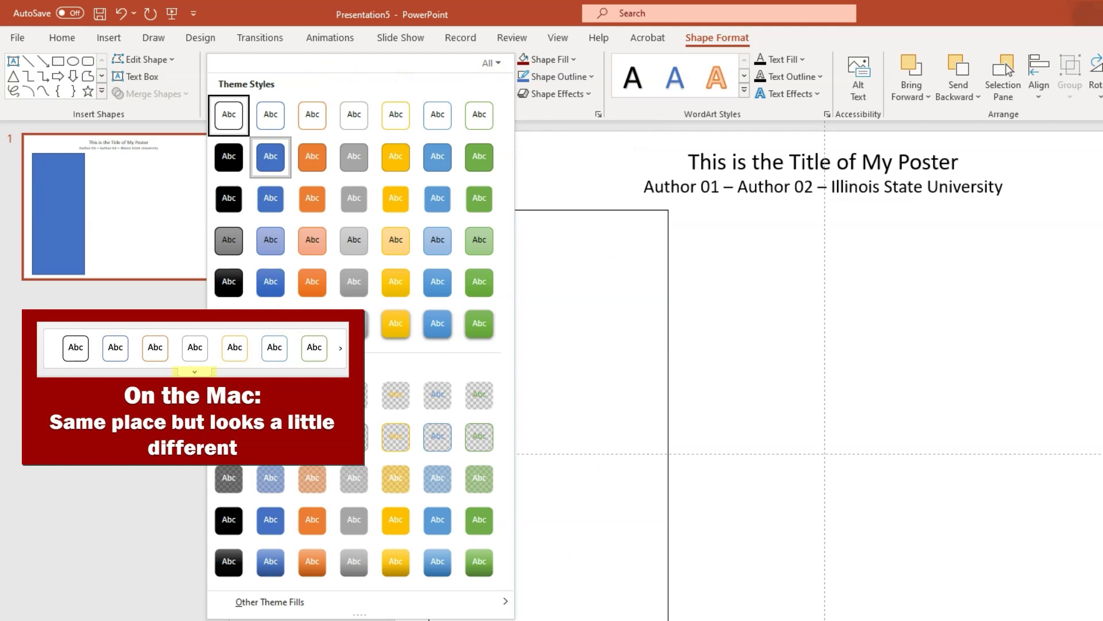
{"action": "left_click", "coordinate": [226, 118]}
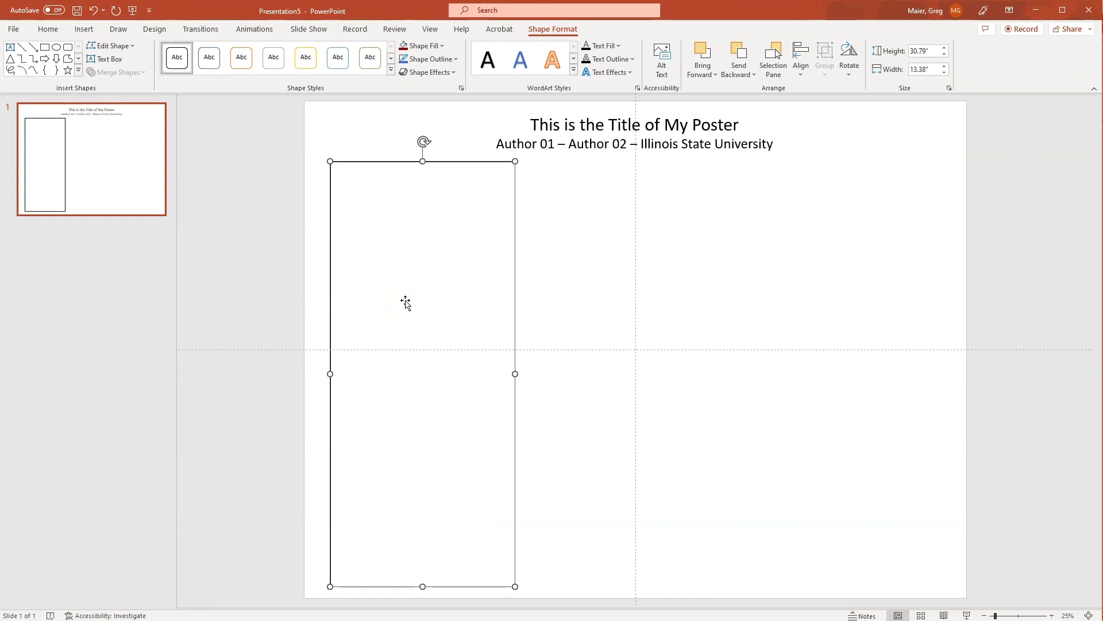
{"action": "left_click", "coordinate": [416, 303]}
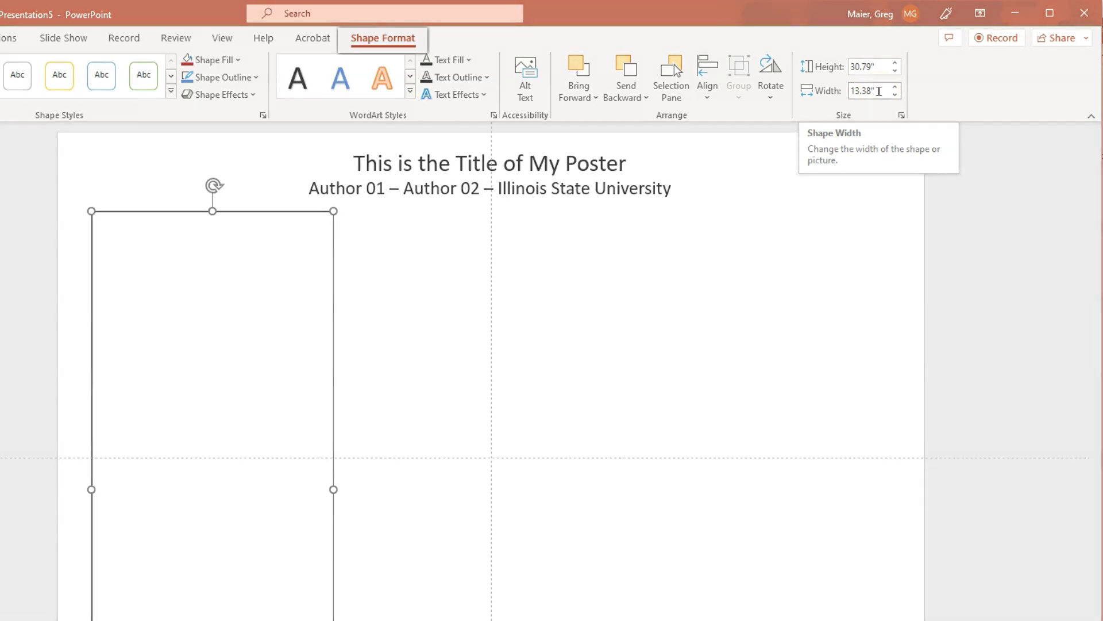
- Resize the rectangle to 14.5 inches wide and 30.25 inches tall
{"action": "left_click", "coordinate": [879, 91]}
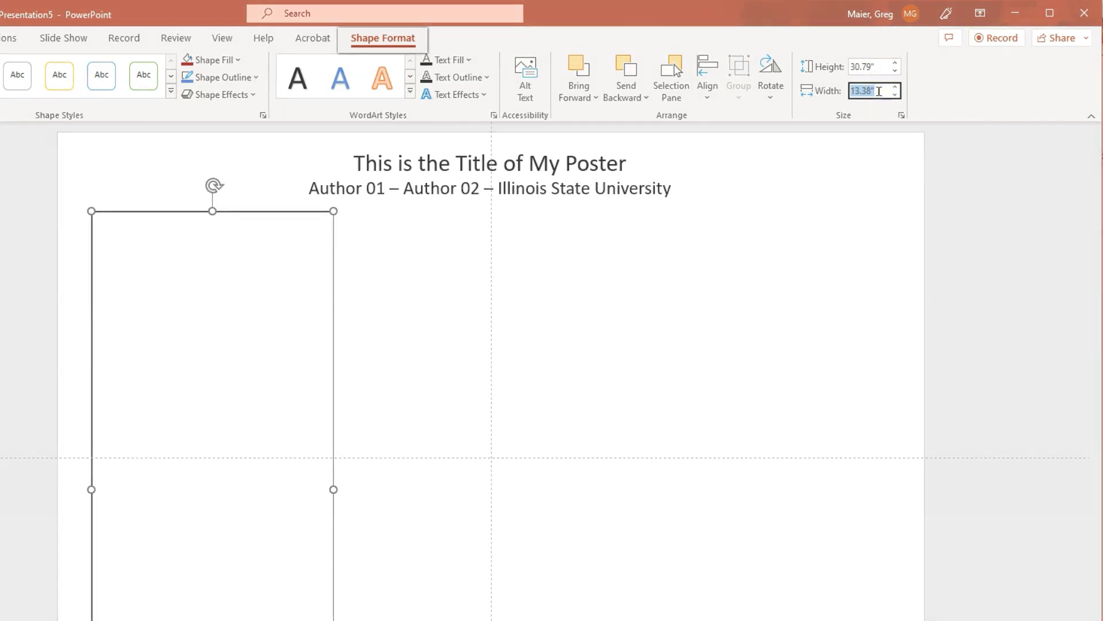
{"action": "type", "text": "14"}
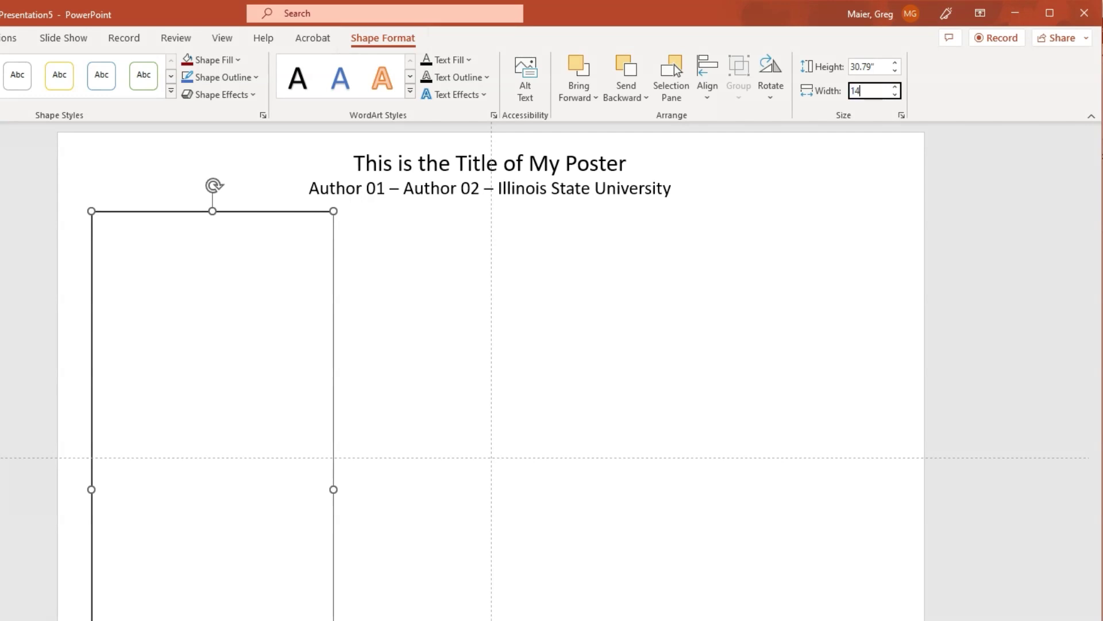
{"action": "type", "text": ".5"}
{"action": "key", "text": "Return"}
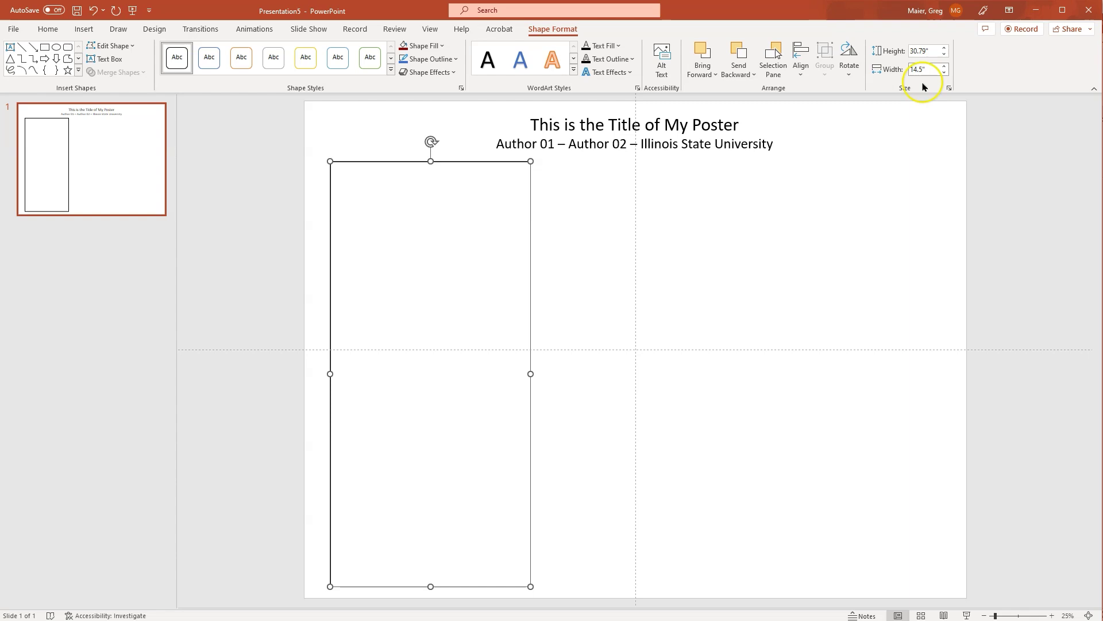
{"action": "left_click_drag", "start_coordinate": [430, 586], "coordinate": [431, 579]}
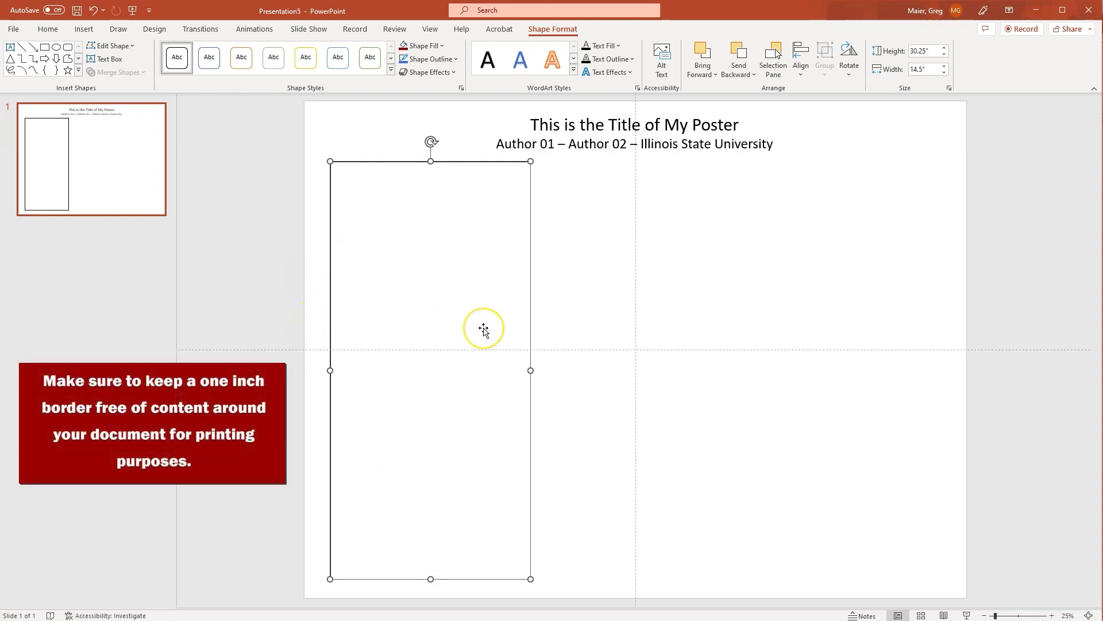
{"action": "left_click_drag", "start_coordinate": [483, 330], "coordinate": [487, 333]}
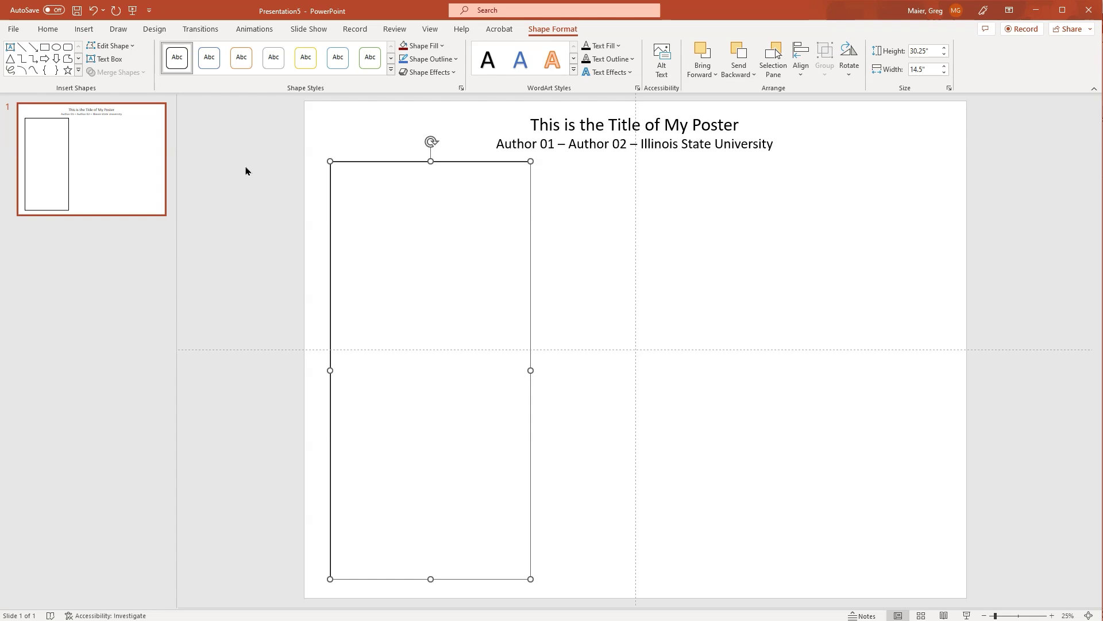
- Paste two copies of the rectangle and place them as the middle and right columns
{"action": "key", "text": "ctrl+v"}
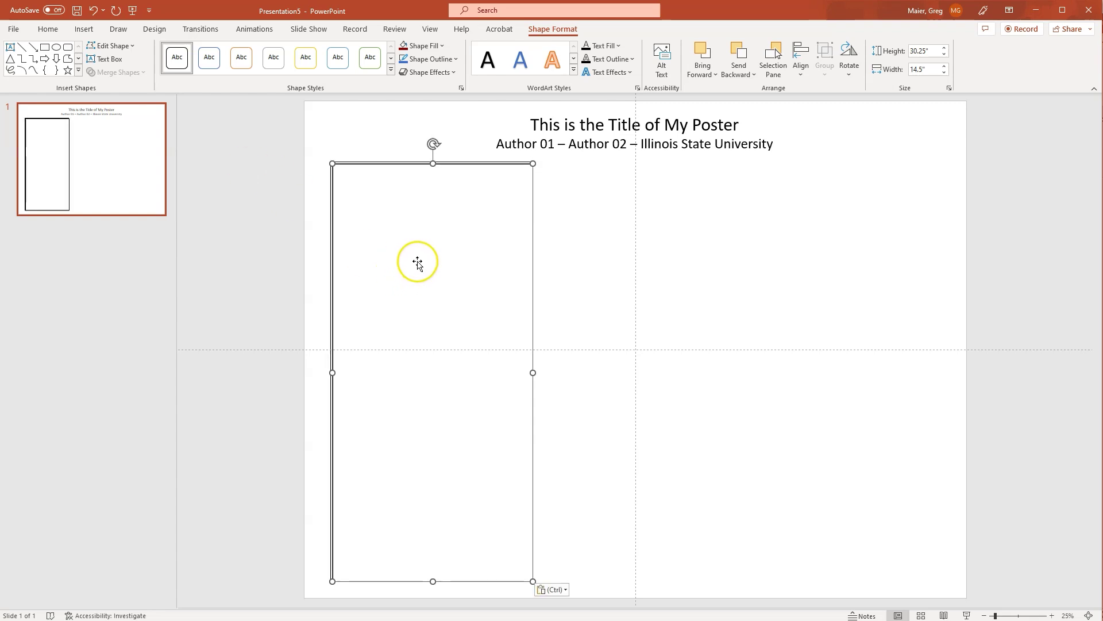
{"action": "mouse_move", "coordinate": [418, 261]}
{"action": "left_mouse_down"}
{"action": "mouse_move", "coordinate": [640, 263]}
{"action": "mouse_move", "coordinate": [633, 253]}
{"action": "left_mouse_up"}
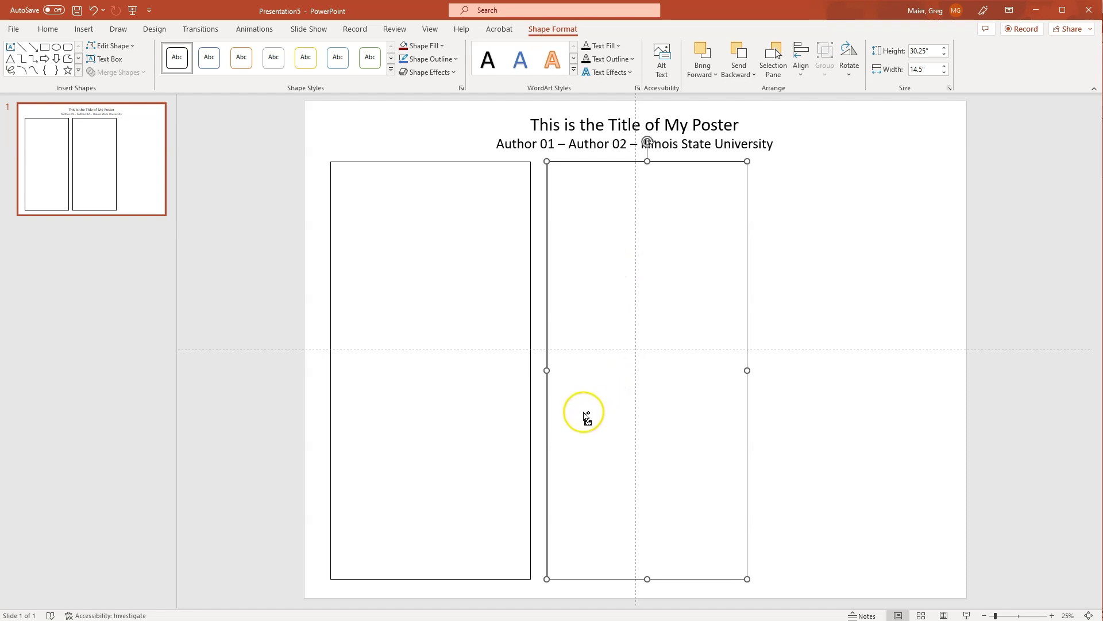
{"action": "key", "text": "ctrl+v"}
{"action": "left_click_drag", "start_coordinate": [446, 307], "coordinate": [866, 302]}
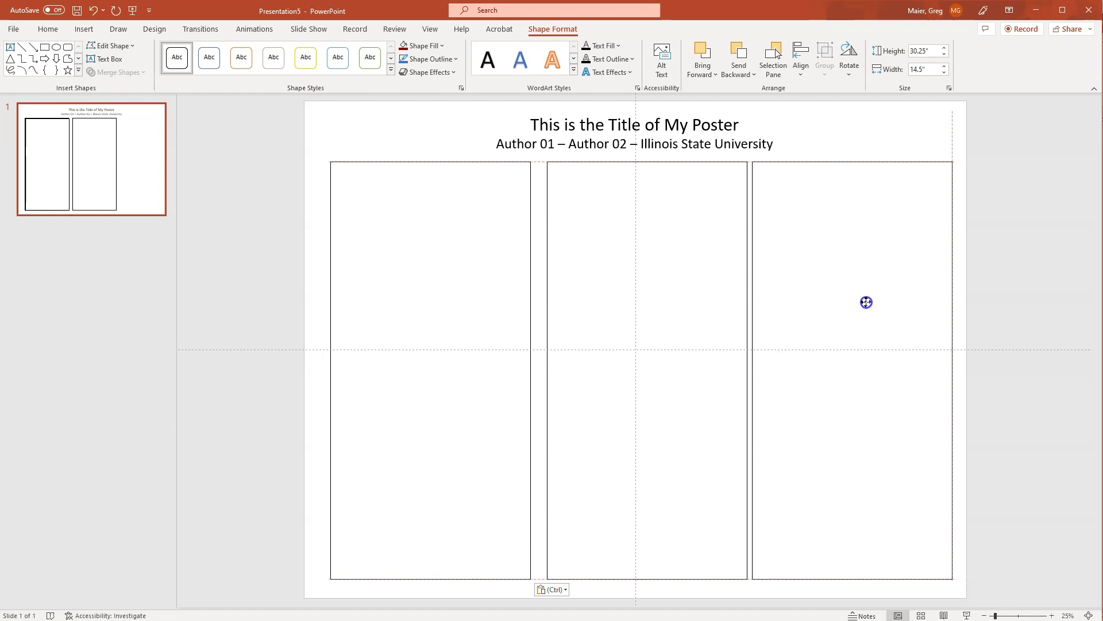
{"action": "left_click_drag", "start_coordinate": [866, 302], "coordinate": [867, 301]}
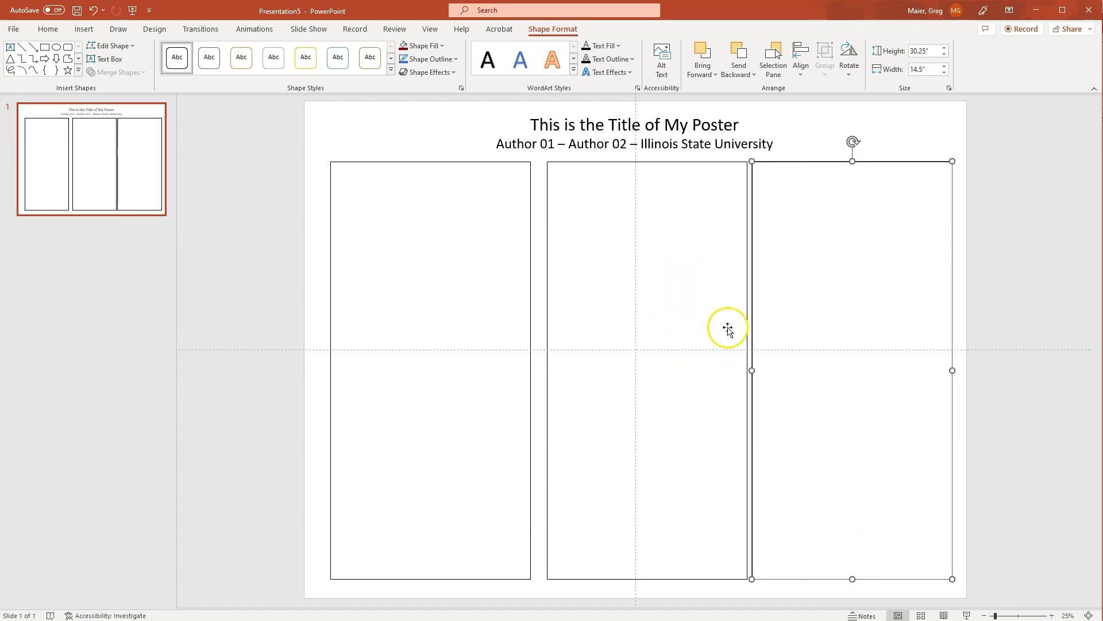
- Nudge the left and middle columns so the gaps between all three are equal
{"action": "left_click_drag", "start_coordinate": [683, 288], "coordinate": [678, 288]}
{"action": "left_click_drag", "start_coordinate": [461, 394], "coordinate": [452, 395]}
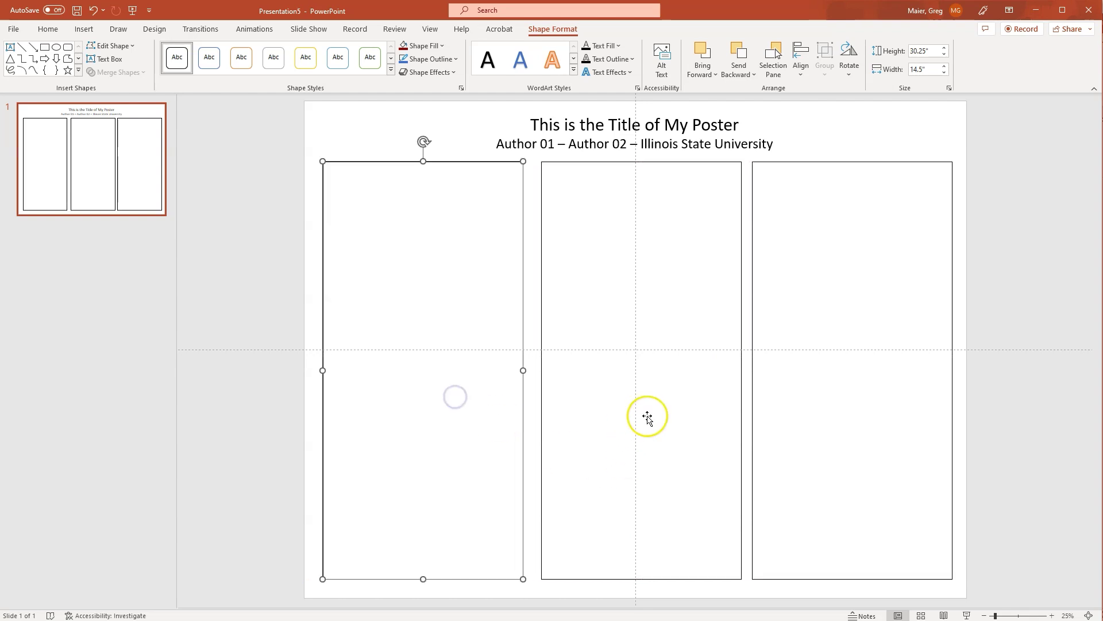
{"action": "left_click_drag", "start_coordinate": [678, 408], "coordinate": [672, 406]}
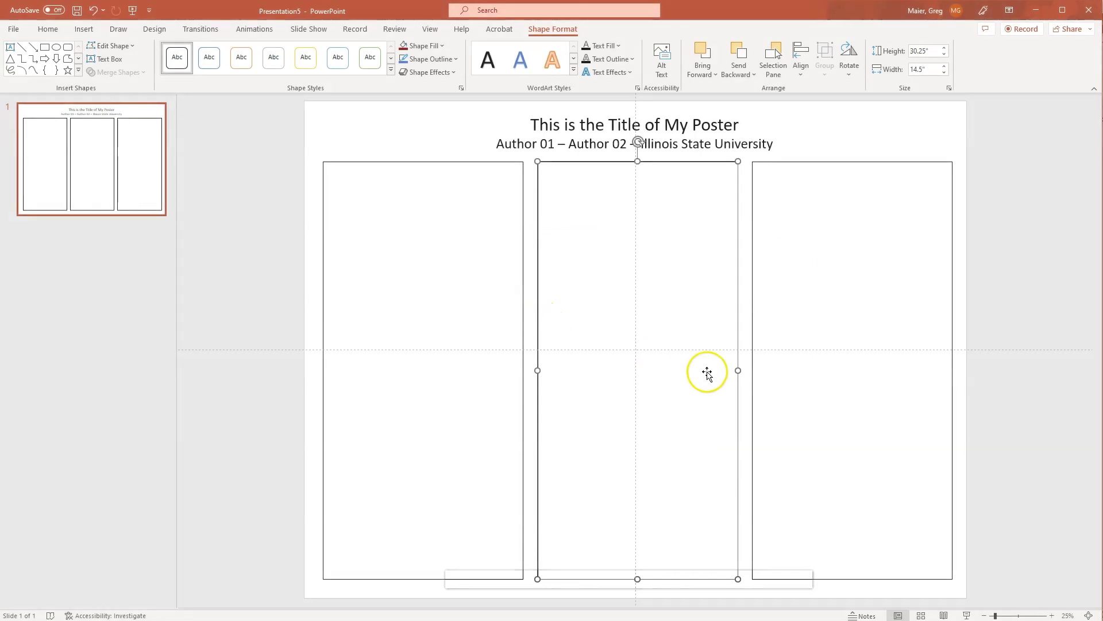
{"action": "left_click", "coordinate": [1004, 274]}
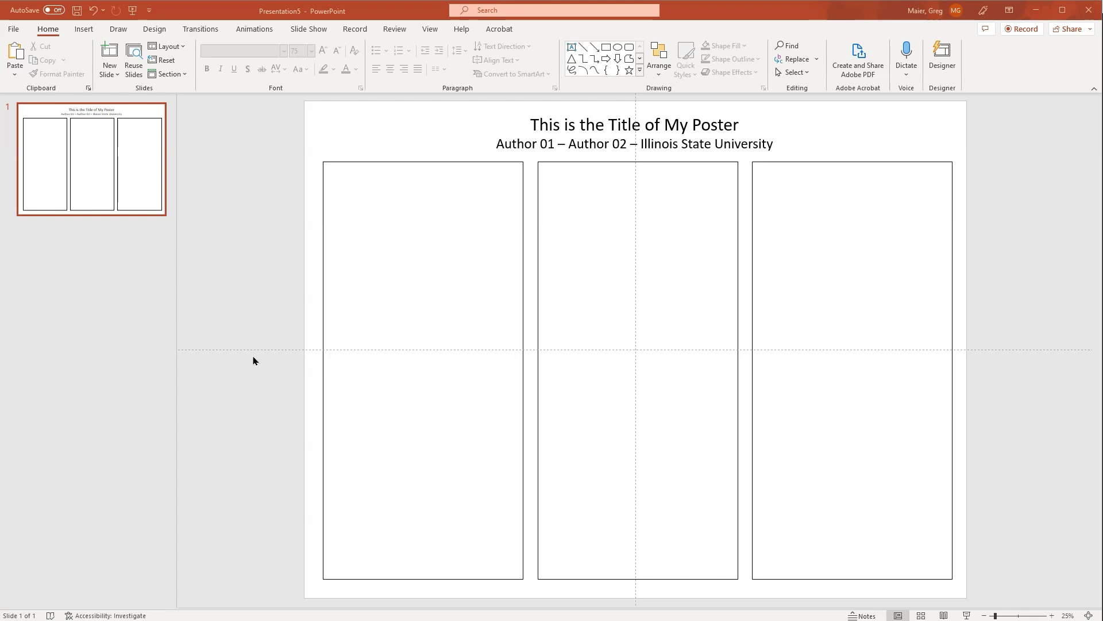
- Draw a rectangle bar across the top of the left column and set its height to 1.5 inches
{"action": "left_click", "coordinate": [83, 30]}
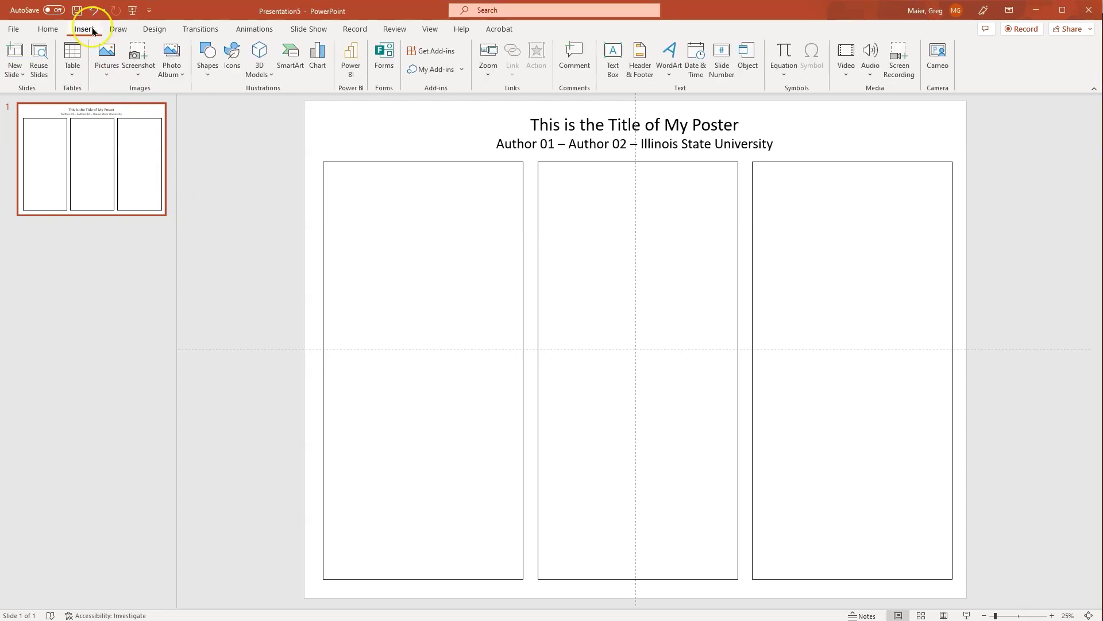
{"action": "left_click", "coordinate": [207, 74]}
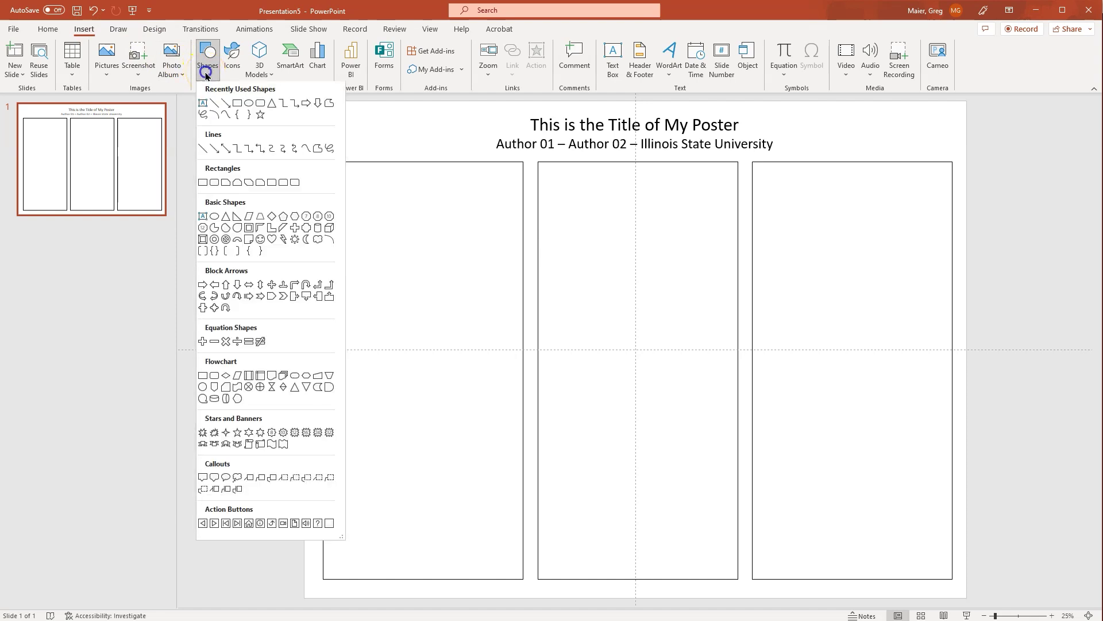
{"action": "left_click", "coordinate": [236, 106]}
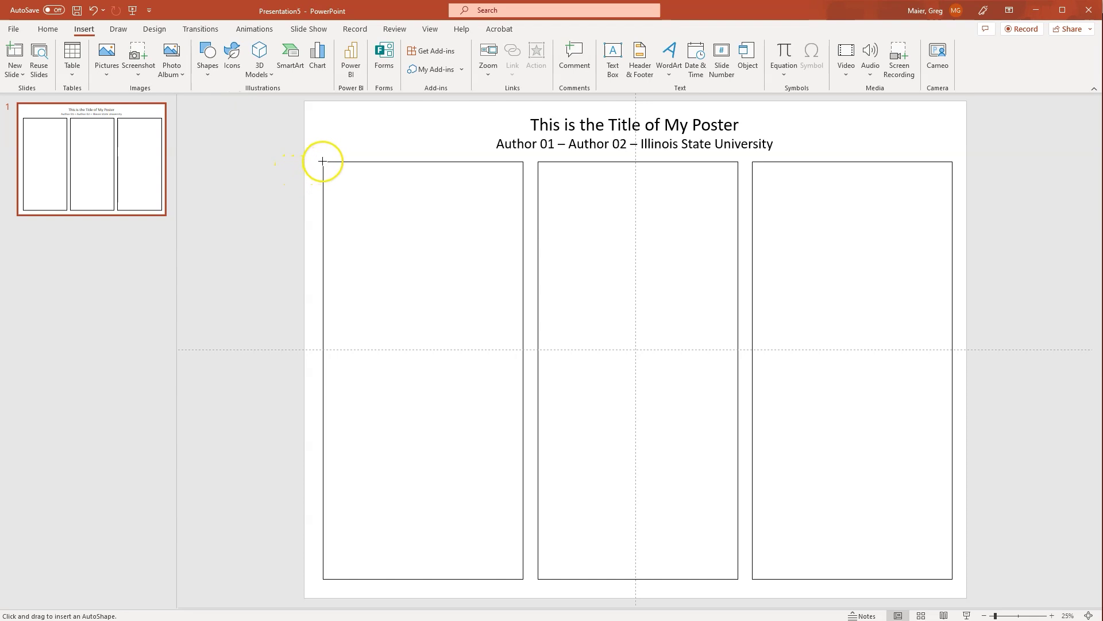
{"action": "left_click_drag", "start_coordinate": [323, 162], "coordinate": [522, 190]}
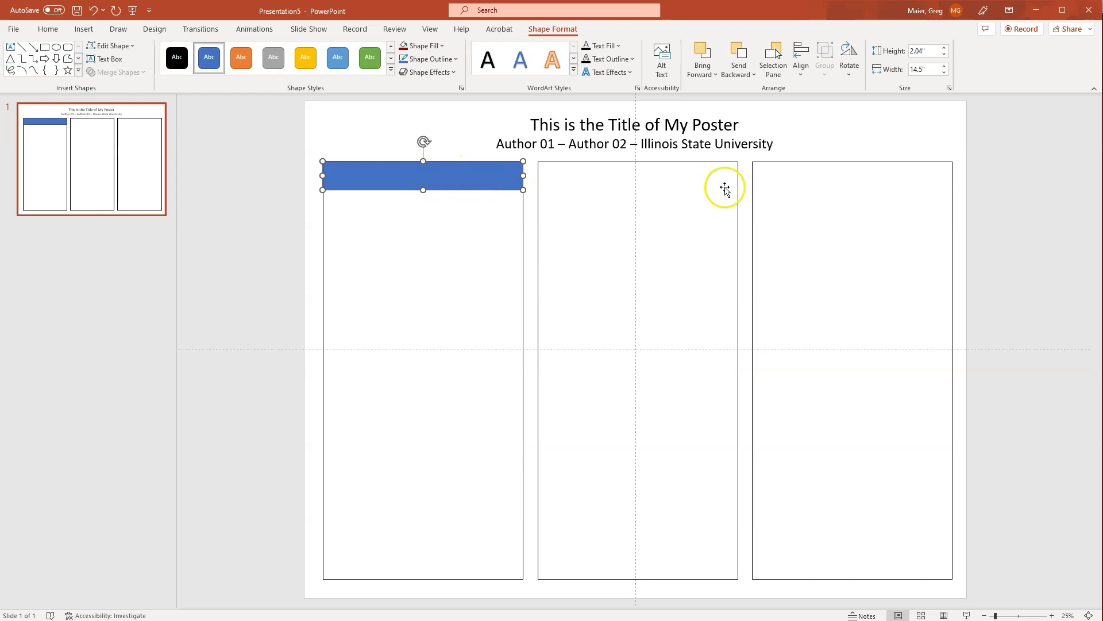
{"action": "left_click", "coordinate": [932, 51]}
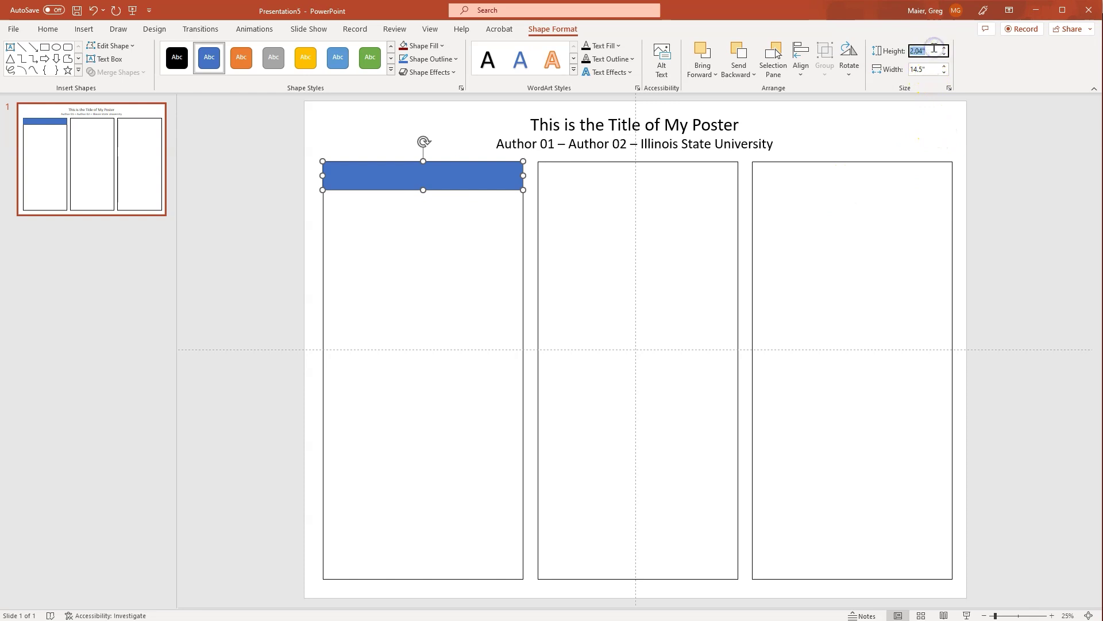
{"action": "type", "text": "1.5"}
{"action": "key", "text": "Return"}
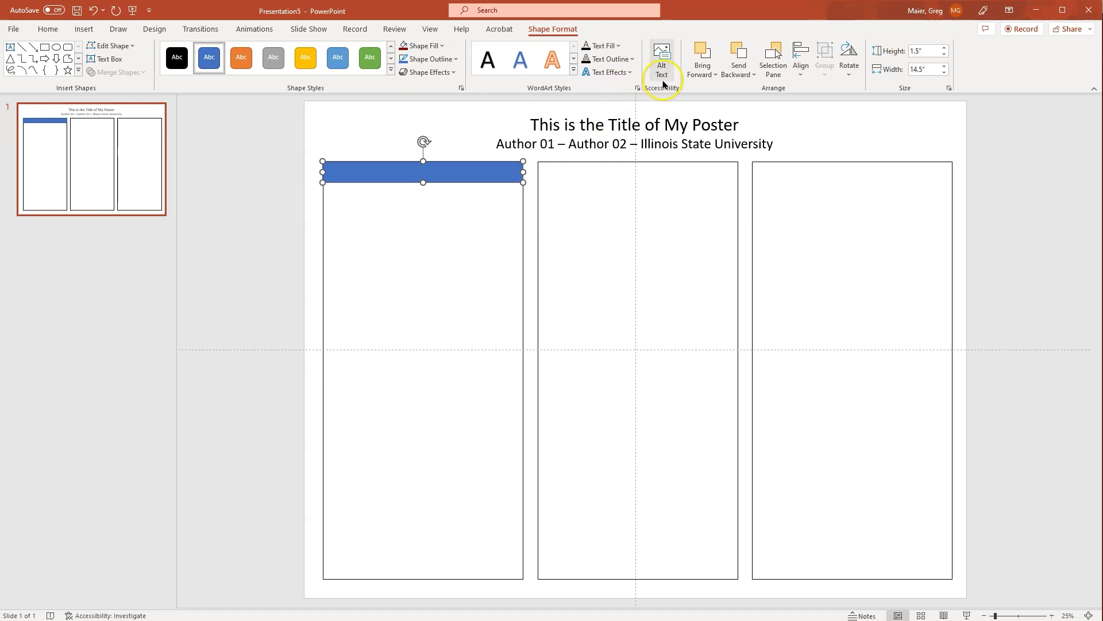
- Add a centred 48-point text box over the blue bar and type 'Abstract'
{"action": "left_click", "coordinate": [82, 29]}
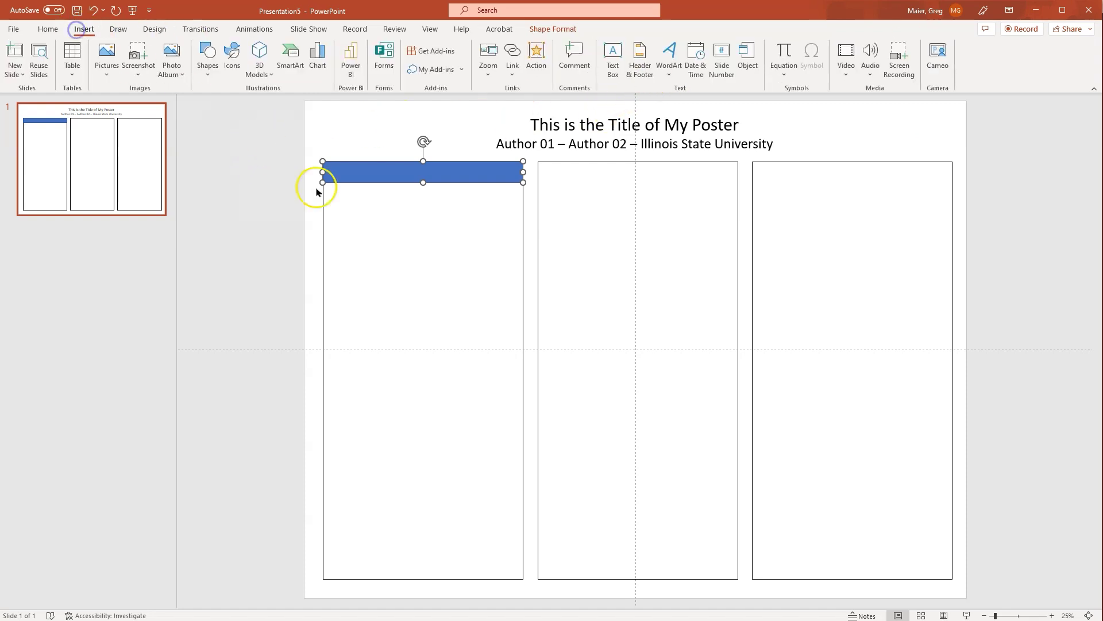
{"action": "left_click", "coordinate": [612, 52]}
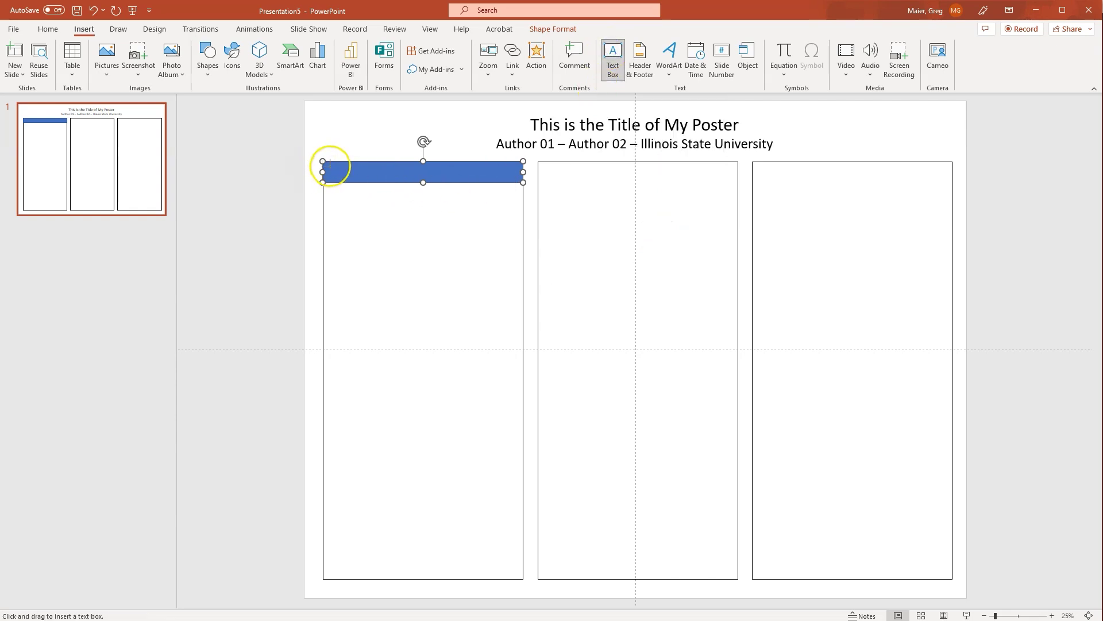
{"action": "left_click_drag", "start_coordinate": [329, 162], "coordinate": [519, 180]}
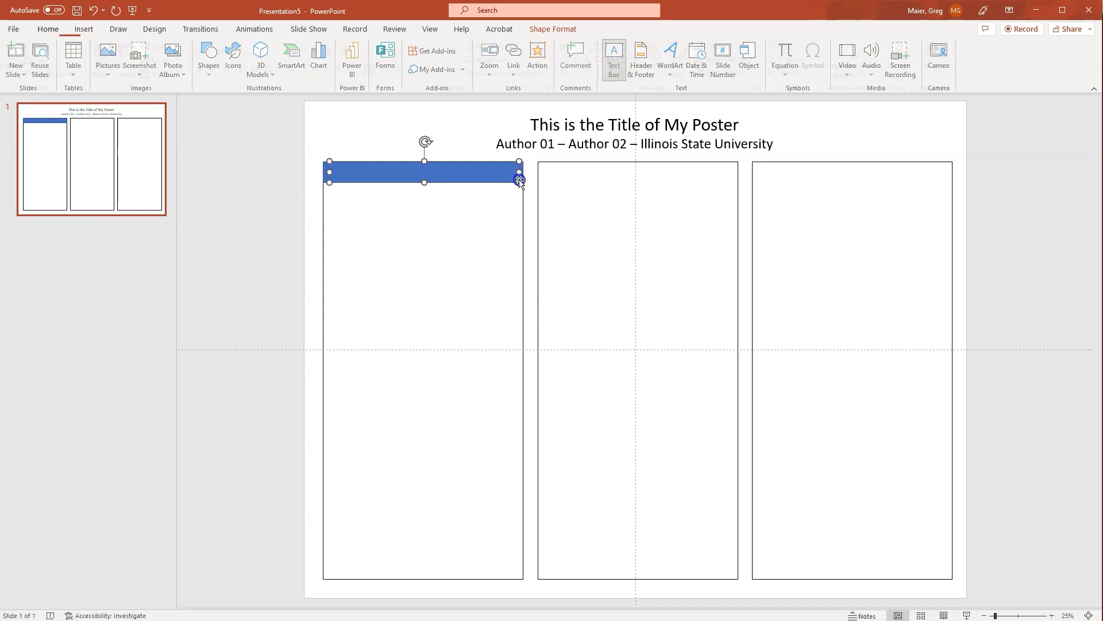
{"action": "left_click", "coordinate": [299, 51]}
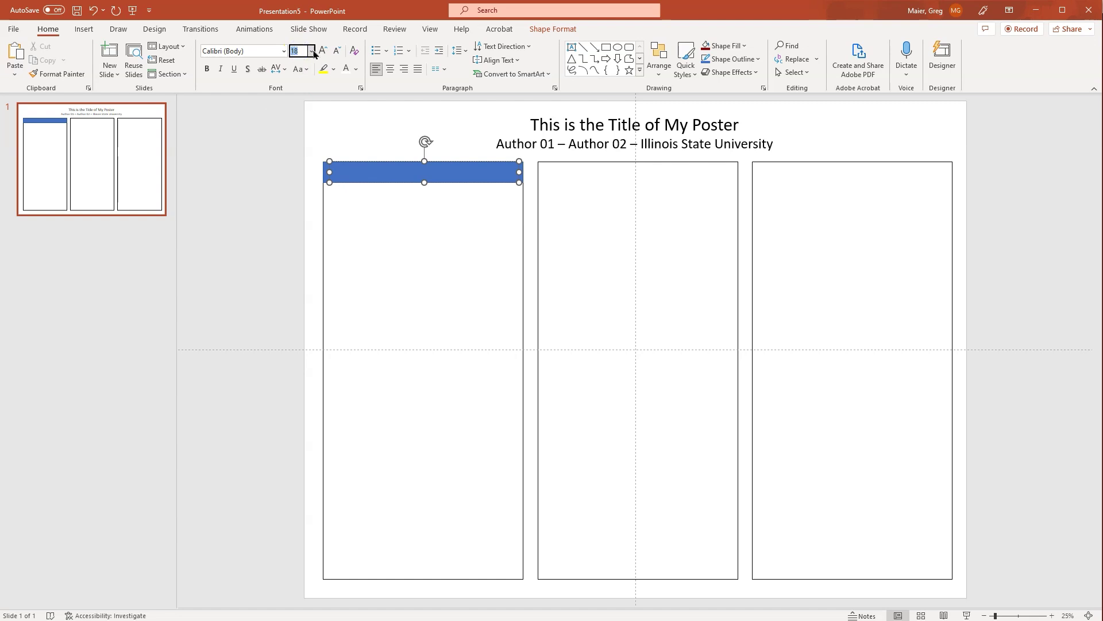
{"action": "left_click", "coordinate": [311, 51]}
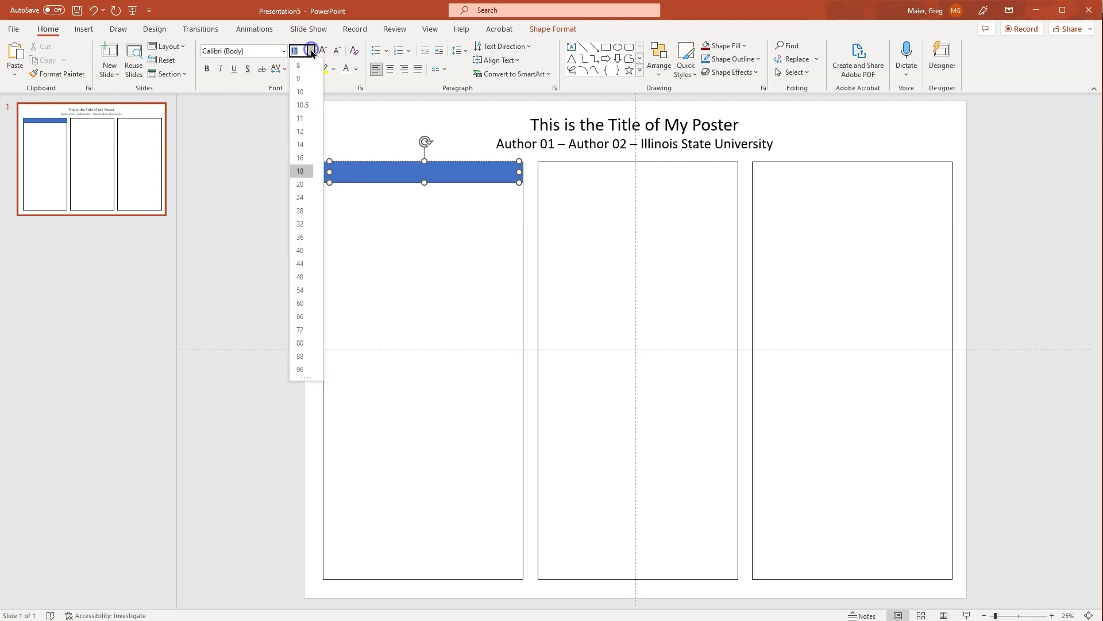
{"action": "left_click", "coordinate": [300, 276]}
{"action": "left_click", "coordinate": [390, 69]}
{"action": "left_click", "coordinate": [419, 278]}
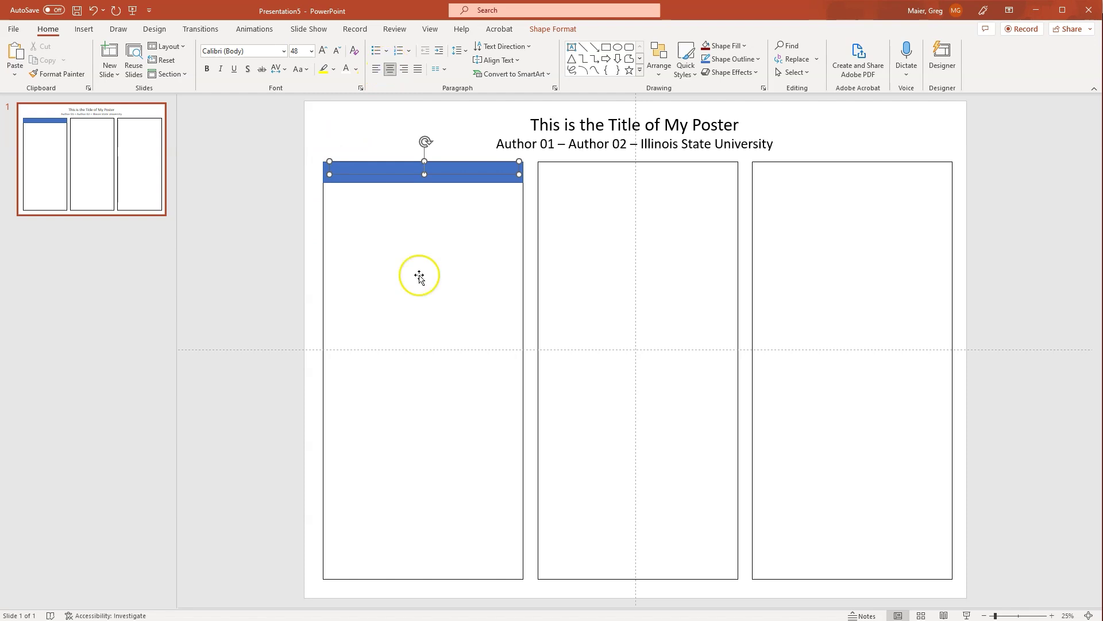
{"action": "type", "text": "Abstract"}
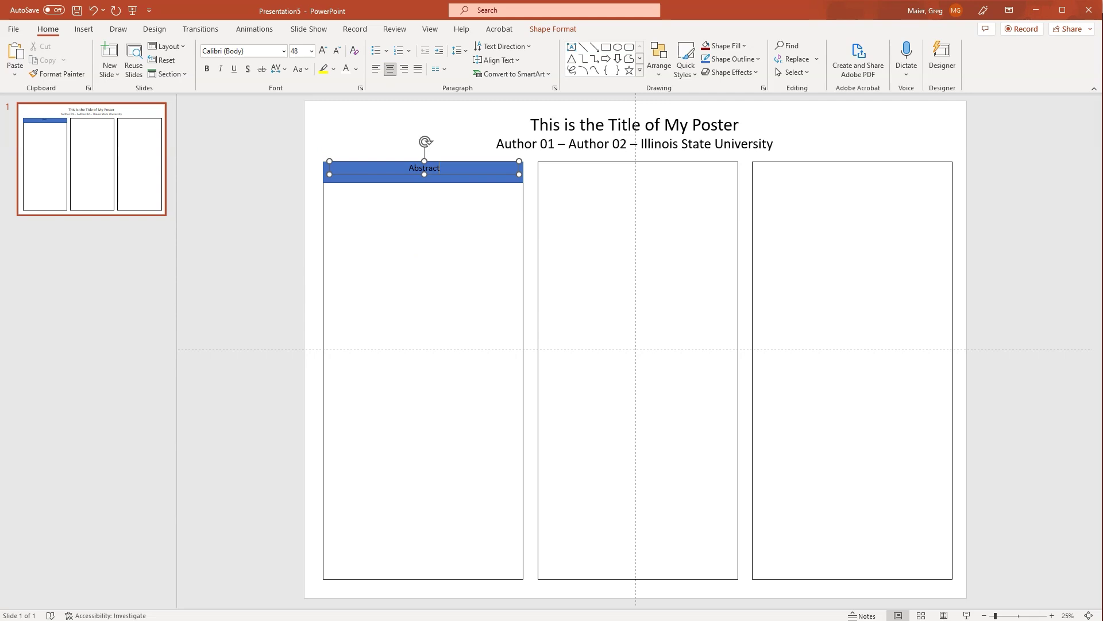
- Make the 'Abstract' text white, then select both the bar and its label
{"action": "left_click", "coordinate": [419, 169]}
{"action": "double_click", "coordinate": [419, 168]}
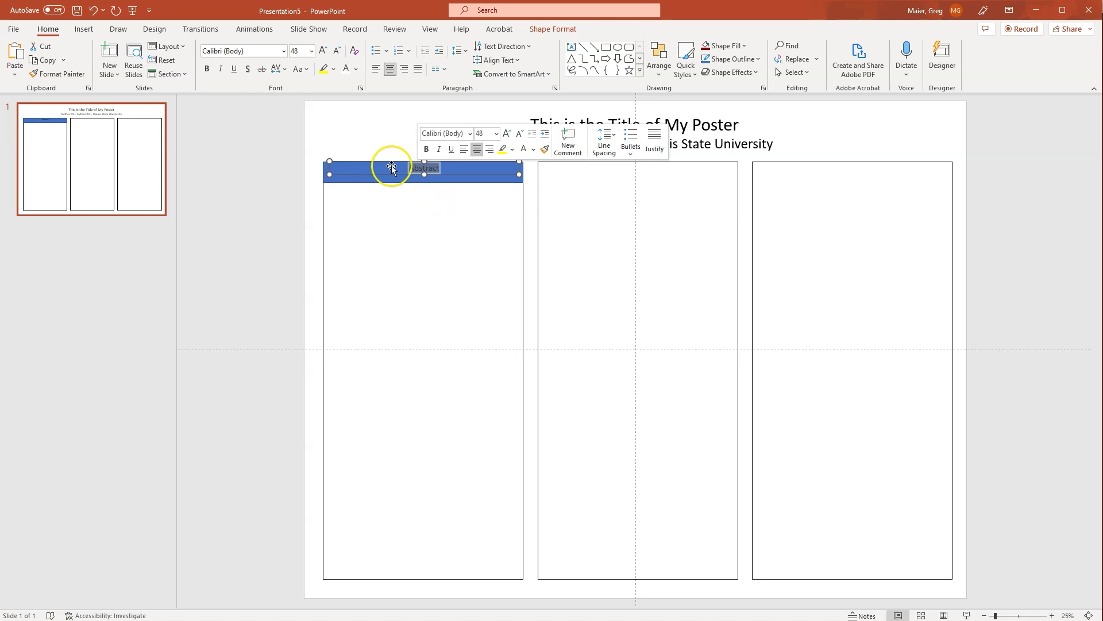
{"action": "left_click", "coordinate": [355, 69]}
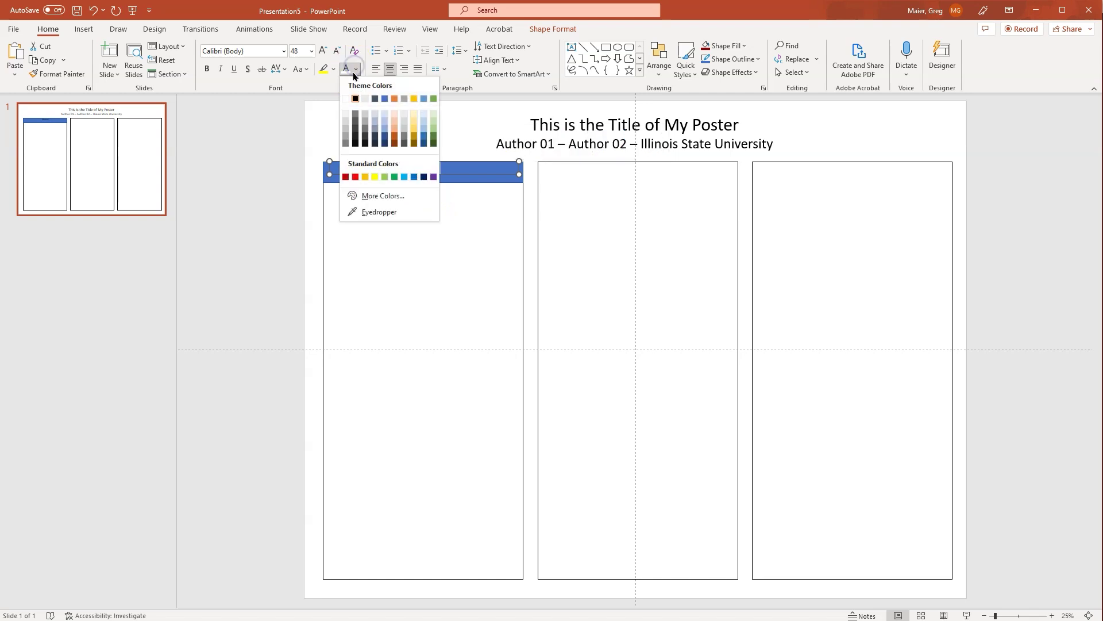
{"action": "left_click", "coordinate": [346, 99]}
{"action": "left_click", "coordinate": [384, 175]}
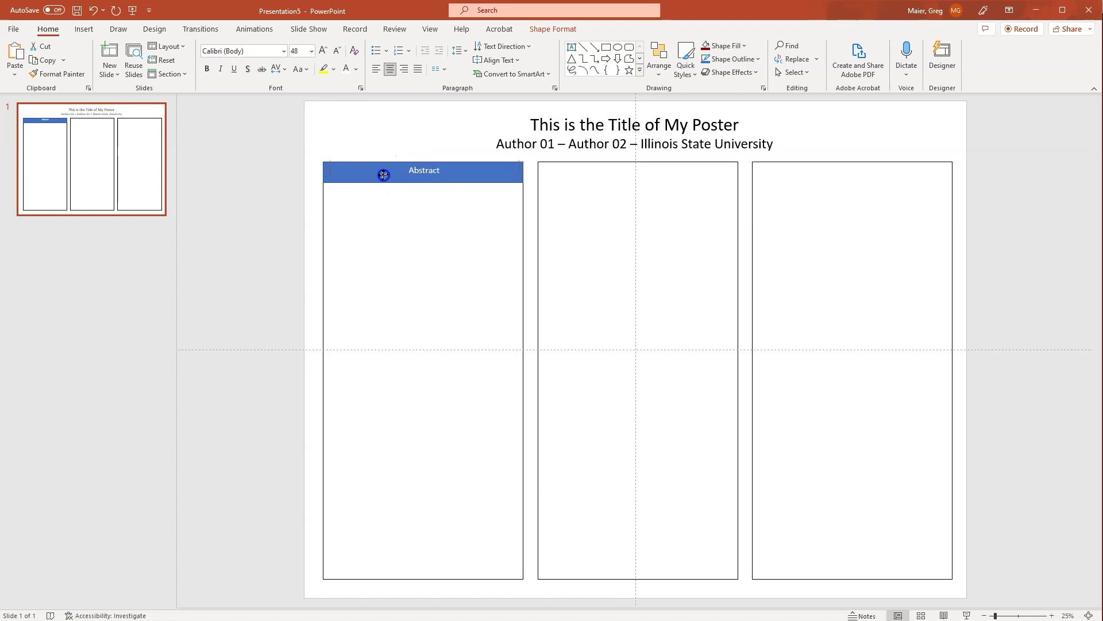
{"action": "left_click", "coordinate": [311, 193]}
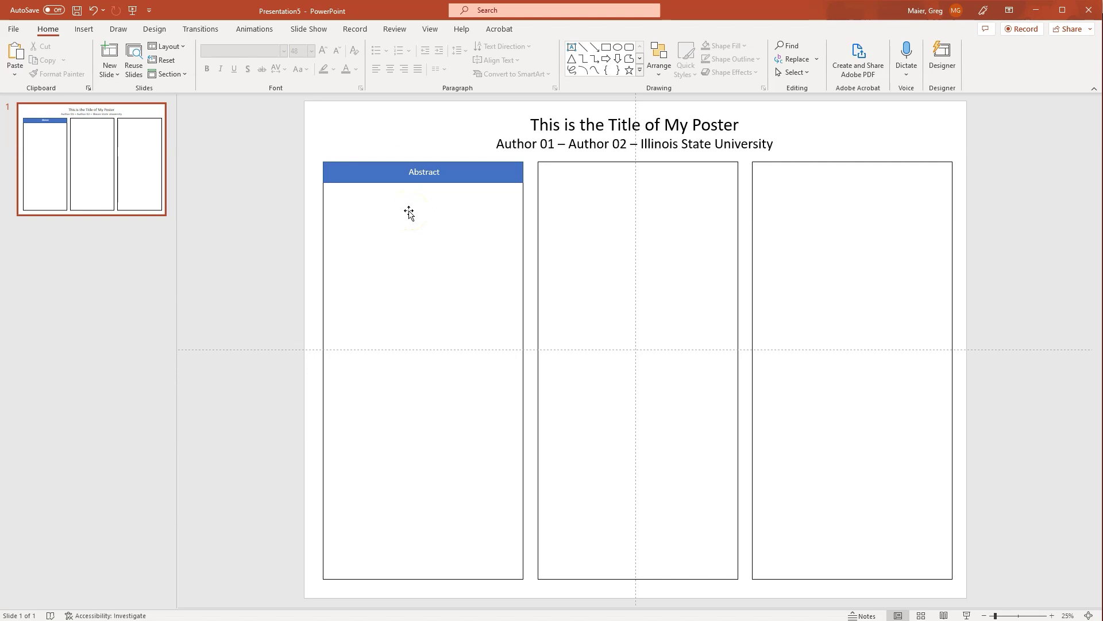
{"action": "left_click", "coordinate": [416, 214]}
{"action": "left_click", "coordinate": [515, 181]}
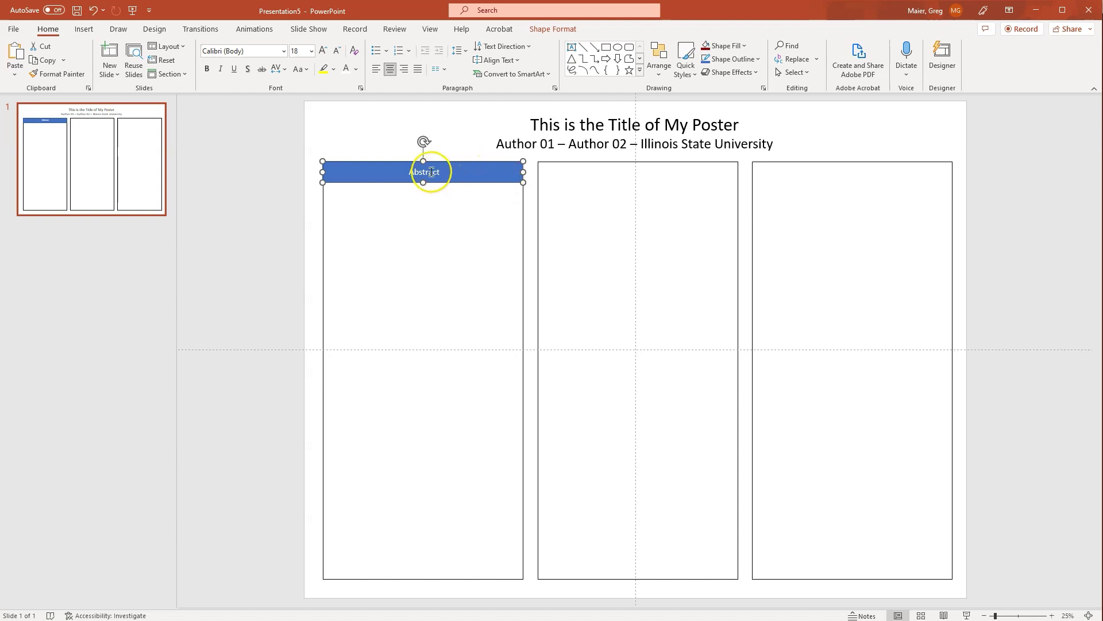
{"action": "left_click", "coordinate": [431, 172]}
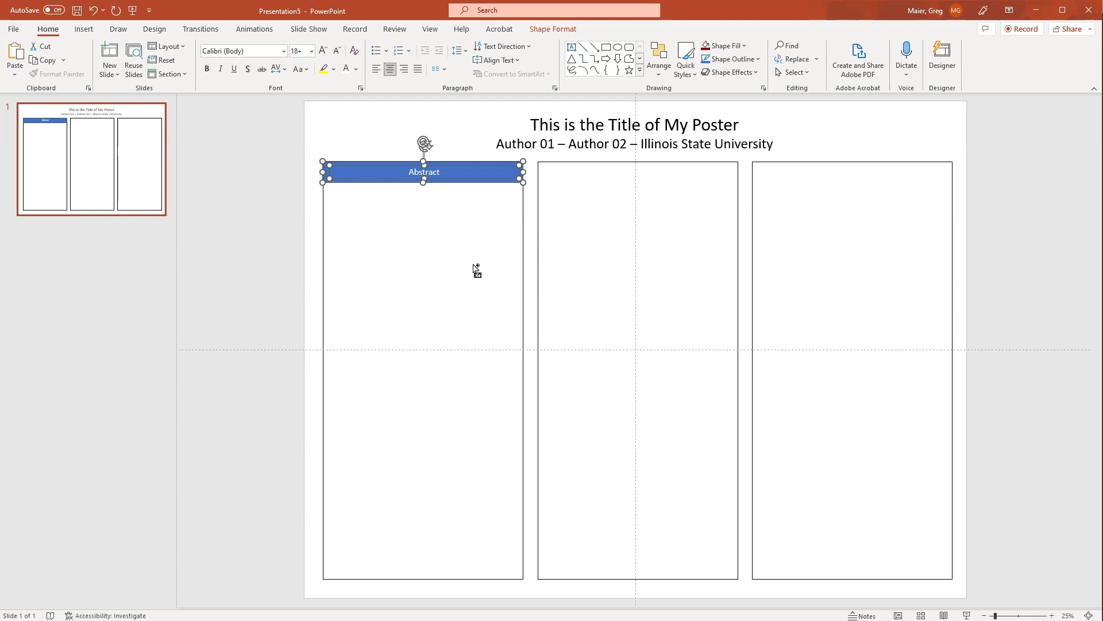
- Paste two copies of the Abstract header bar and align them atop the middle and right columns
{"action": "key", "text": "ctrl+v"}
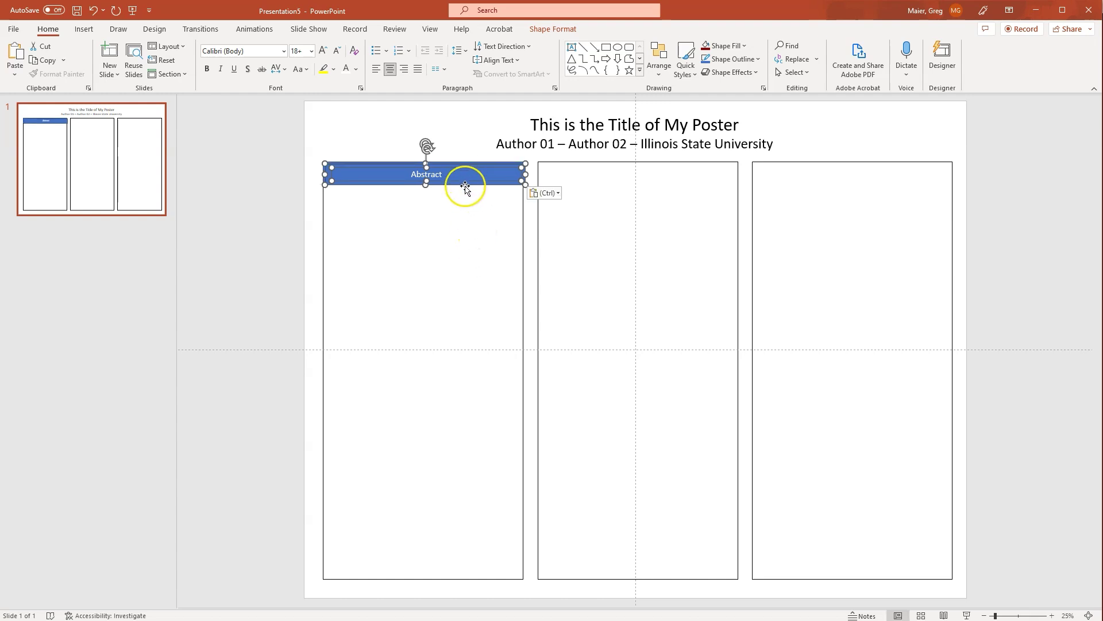
{"action": "left_click_drag", "start_coordinate": [465, 185], "coordinate": [677, 184]}
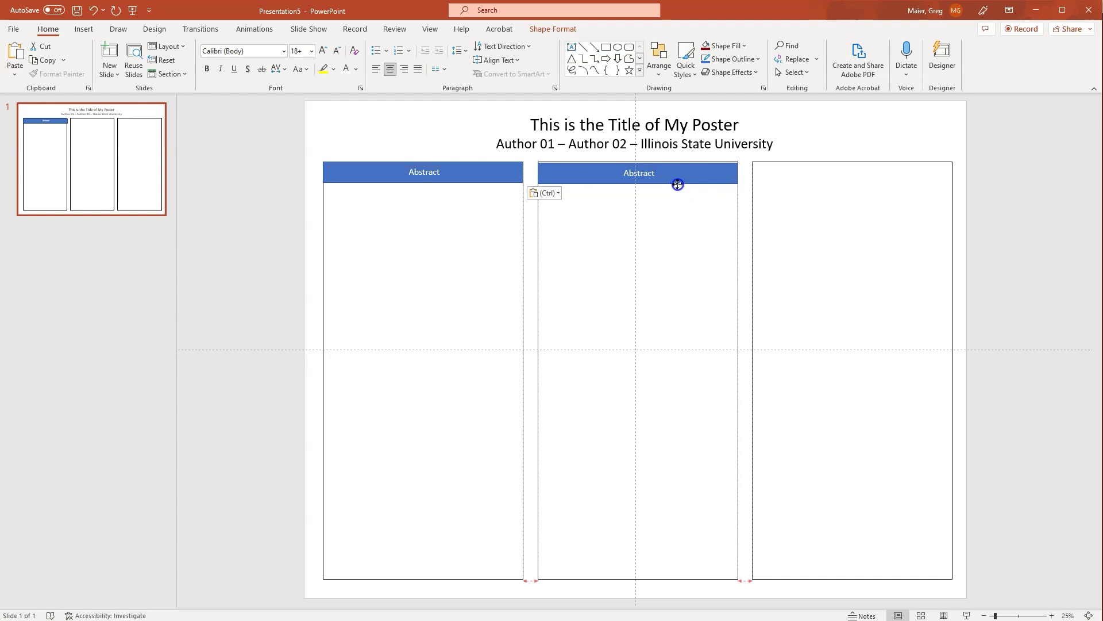
{"action": "left_click_drag", "start_coordinate": [678, 184], "coordinate": [676, 182]}
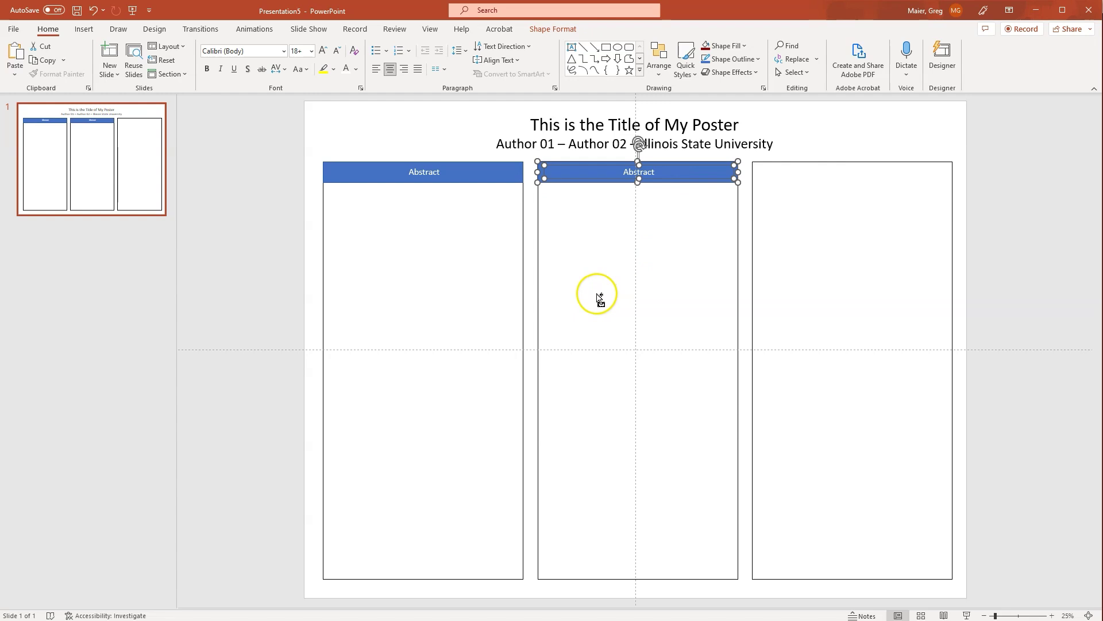
{"action": "key", "text": "ctrl+v"}
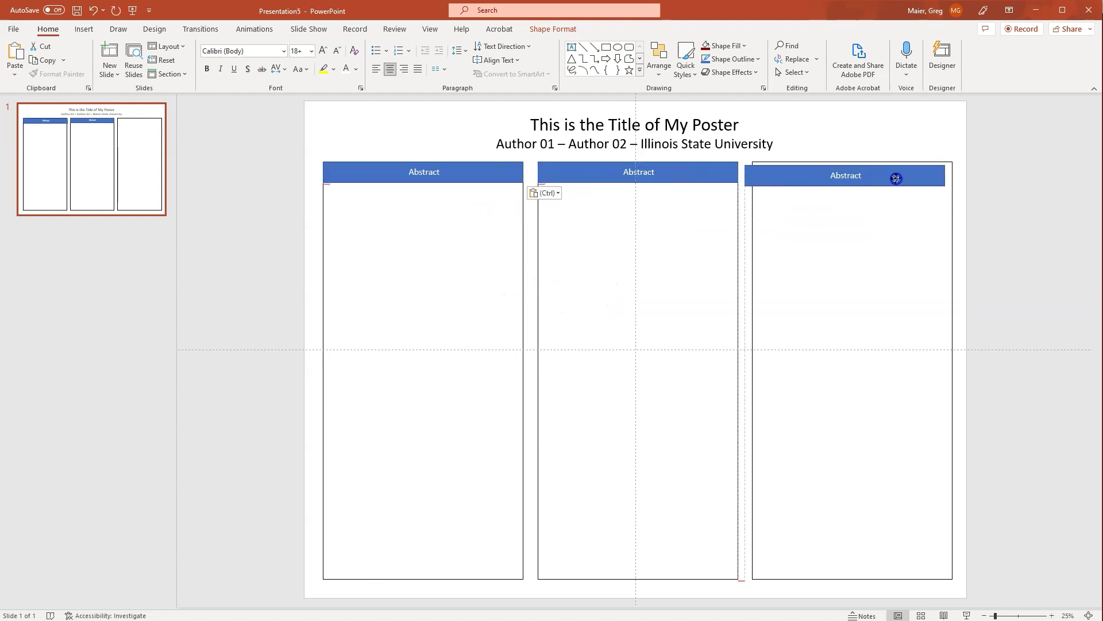
{"action": "left_click_drag", "start_coordinate": [491, 182], "coordinate": [905, 177]}
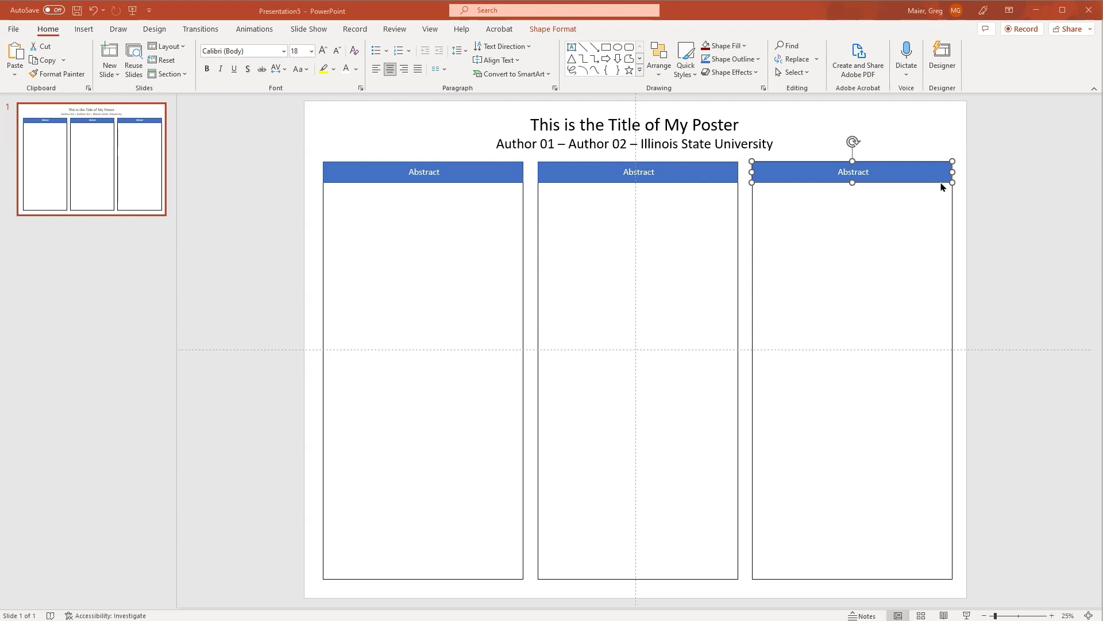
- Draw a text box filling the left column under Abstract, paste the placeholder paragraphs, and select all of them
{"action": "left_click", "coordinate": [82, 29]}
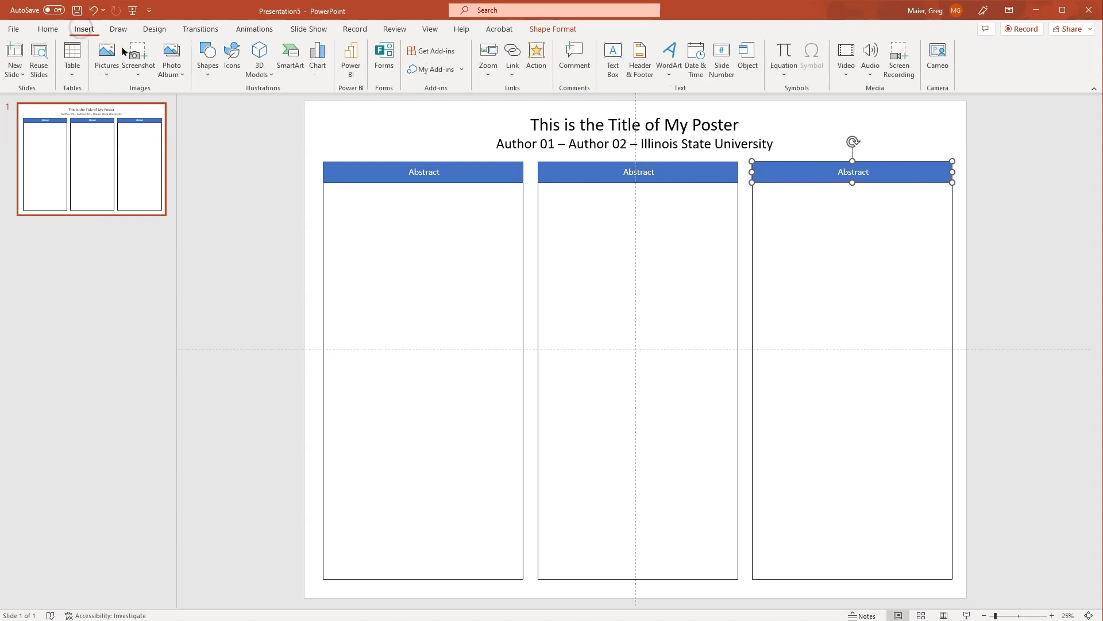
{"action": "left_click", "coordinate": [607, 53]}
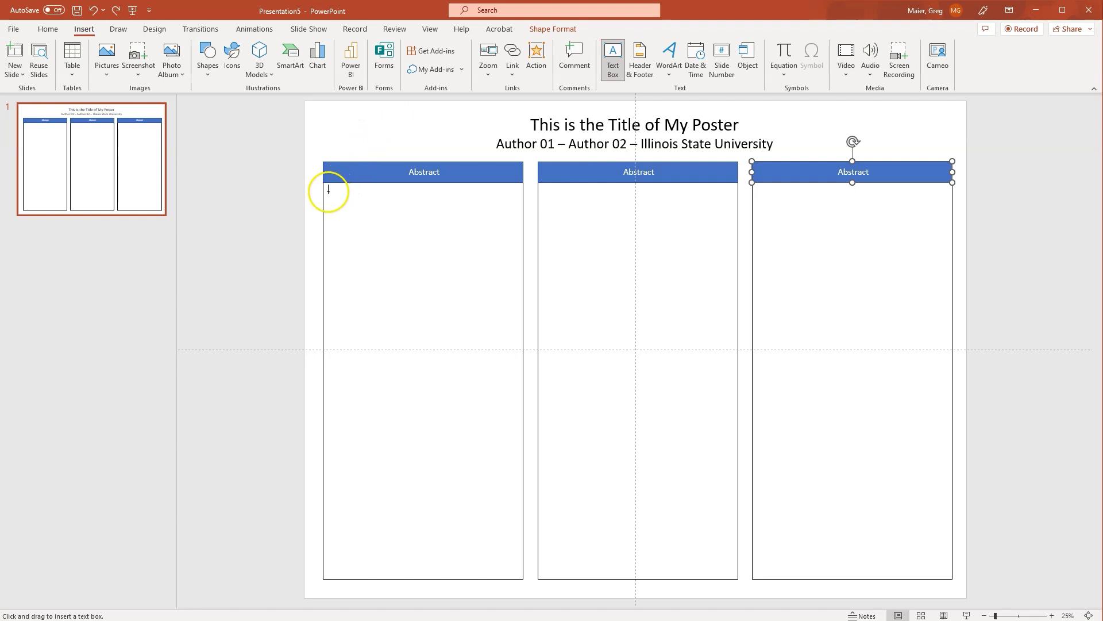
{"action": "left_click_drag", "start_coordinate": [331, 190], "coordinate": [515, 571]}
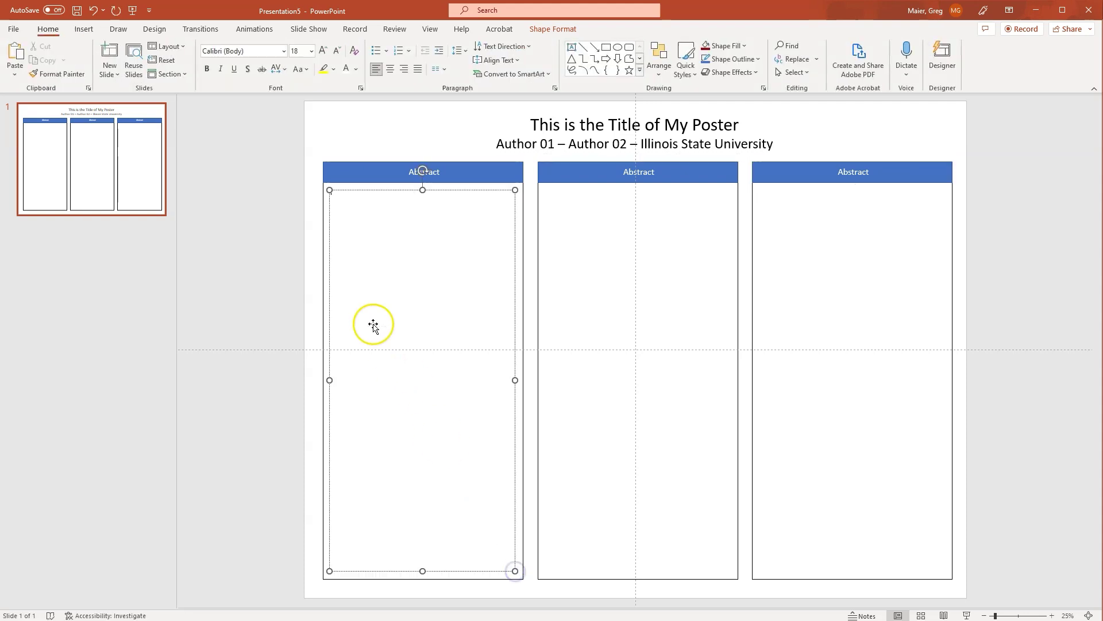
{"action": "key", "text": "ctrl+v"}
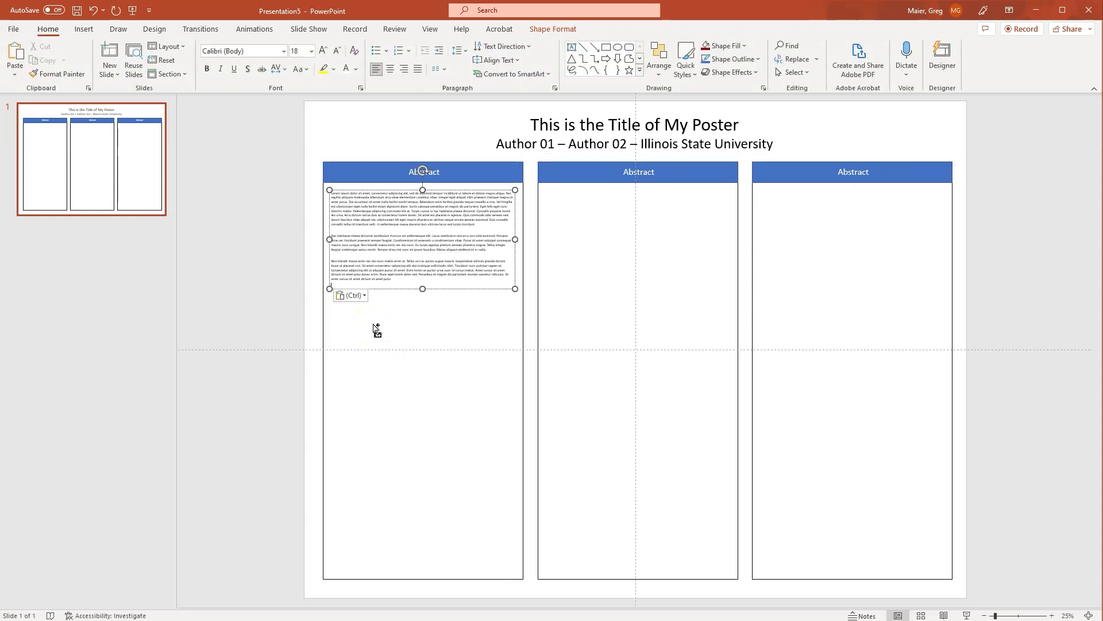
{"action": "left_click", "coordinate": [417, 280]}
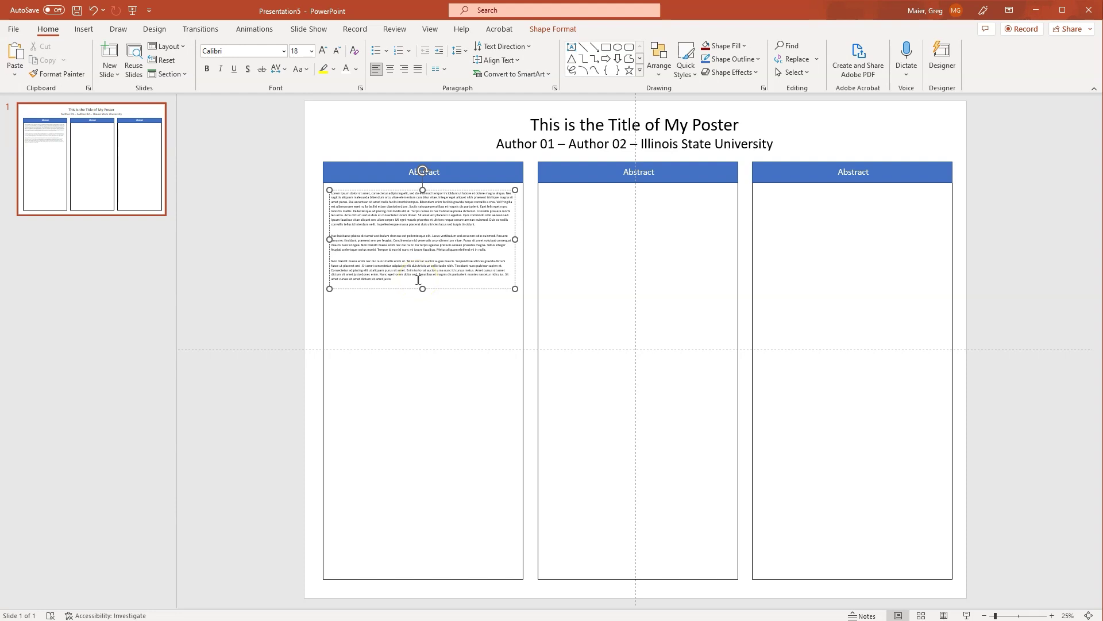
{"action": "key", "text": "ctrl+a"}
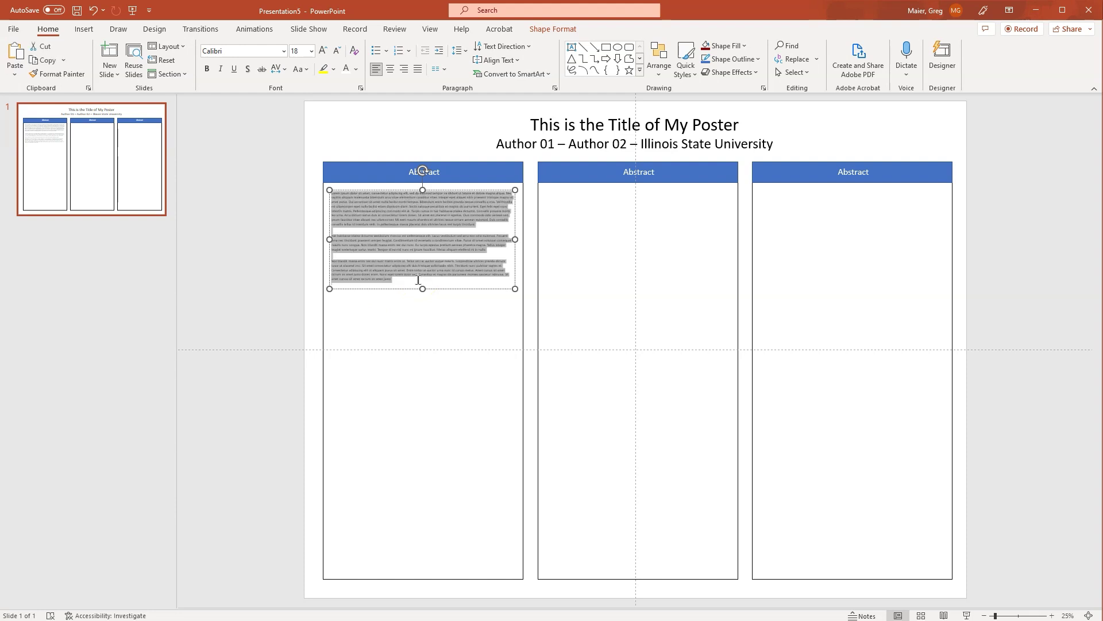
- Set the selected Abstract body text to 36 pt
{"action": "left_click", "coordinate": [309, 52]}
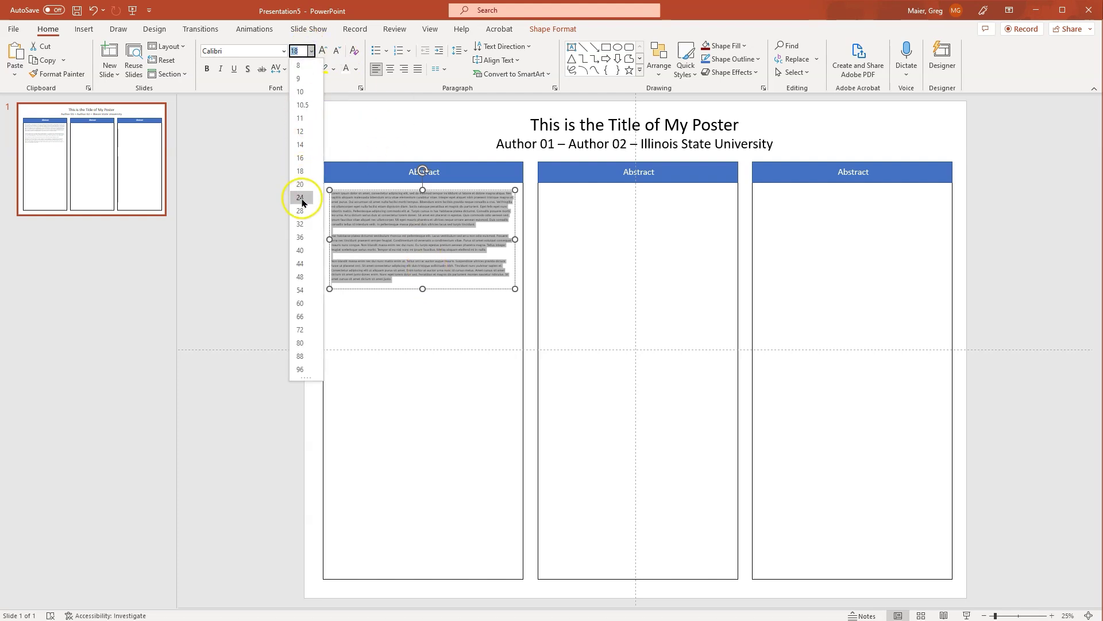
{"action": "left_click", "coordinate": [300, 236]}
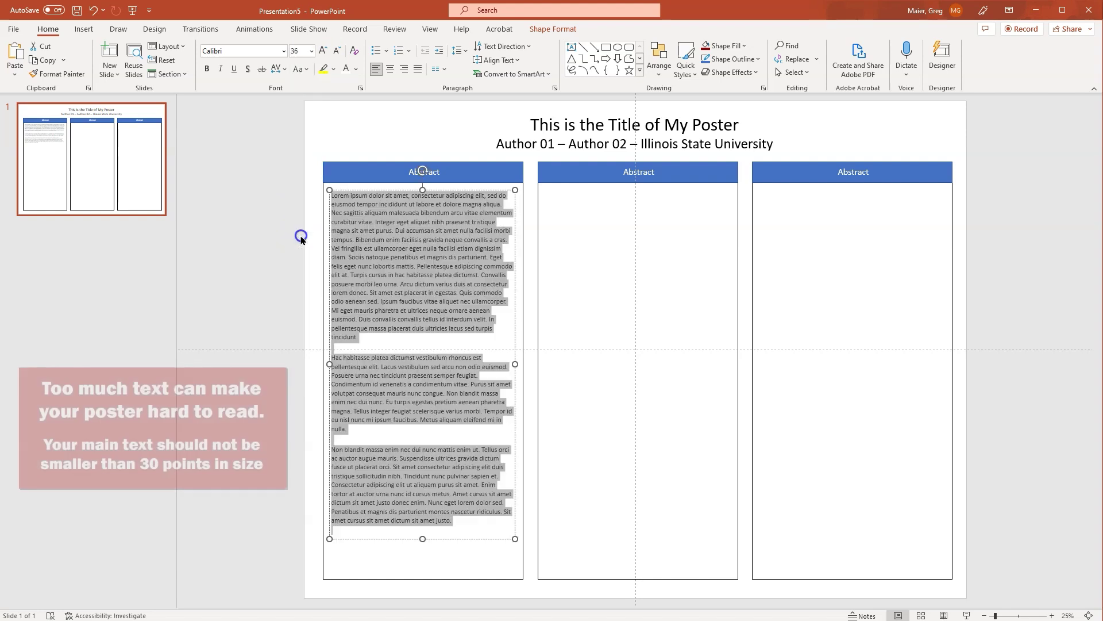
{"action": "left_click", "coordinate": [331, 237]}
- Duplicate the body text box and move the copy into the middle column
{"action": "left_click", "coordinate": [447, 289]}
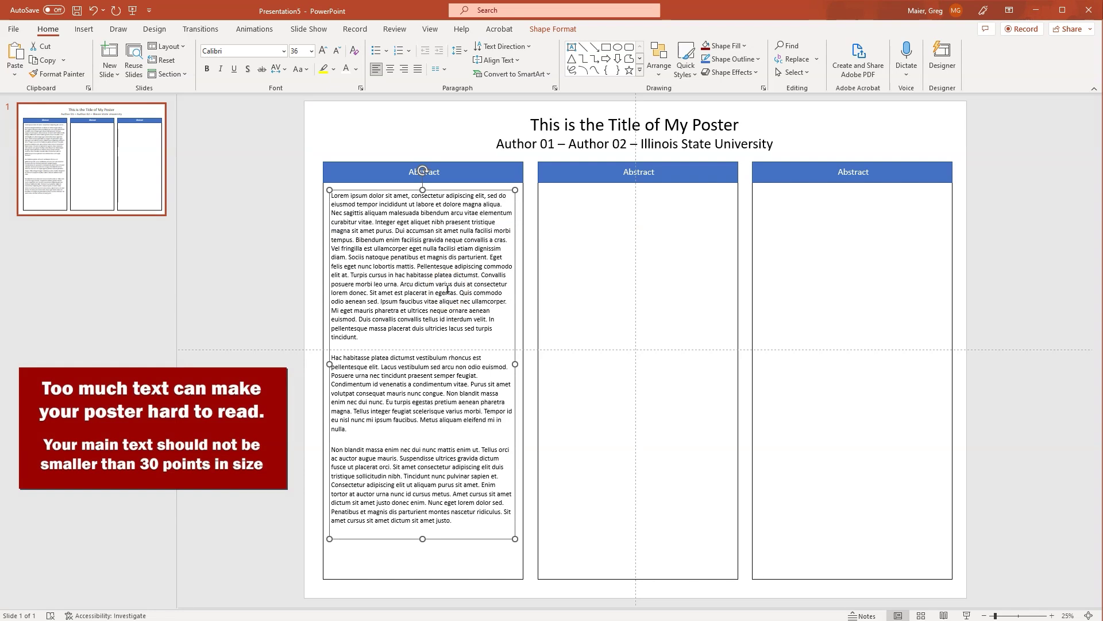
{"action": "key", "text": "ctrl+c"}
{"action": "key", "text": "ctrl+v"}
{"action": "mouse_move", "coordinate": [515, 289]}
{"action": "left_mouse_down"}
{"action": "mouse_move", "coordinate": [714, 289]}
{"action": "mouse_move", "coordinate": [728, 274]}
{"action": "left_mouse_up"}
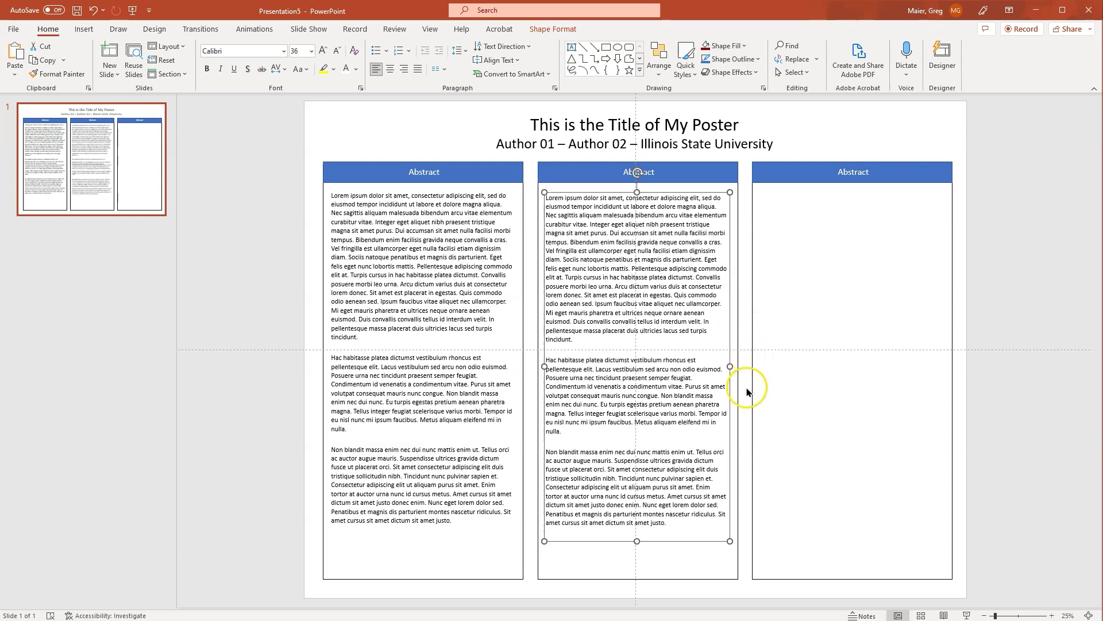
- Paste another copy of the body text box into the empty third column
{"action": "key", "text": "ctrl+v"}
{"action": "mouse_move", "coordinate": [511, 258]}
{"action": "left_mouse_down"}
{"action": "mouse_move", "coordinate": [944, 285]}
{"action": "mouse_move", "coordinate": [944, 256]}
{"action": "left_mouse_up"}
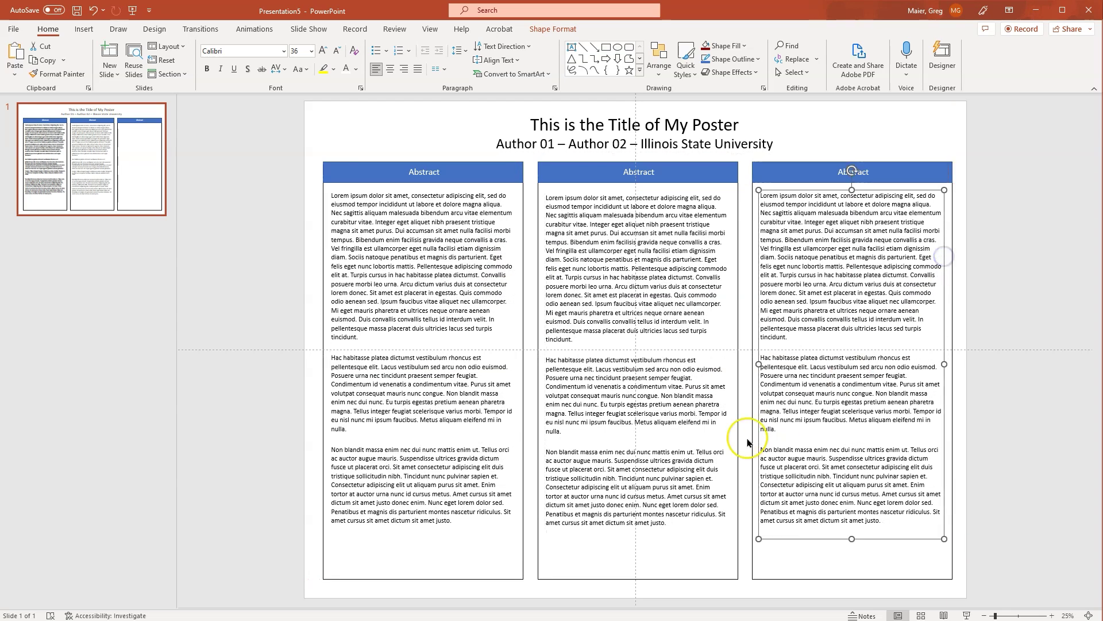
{"action": "left_click", "coordinate": [242, 418]}
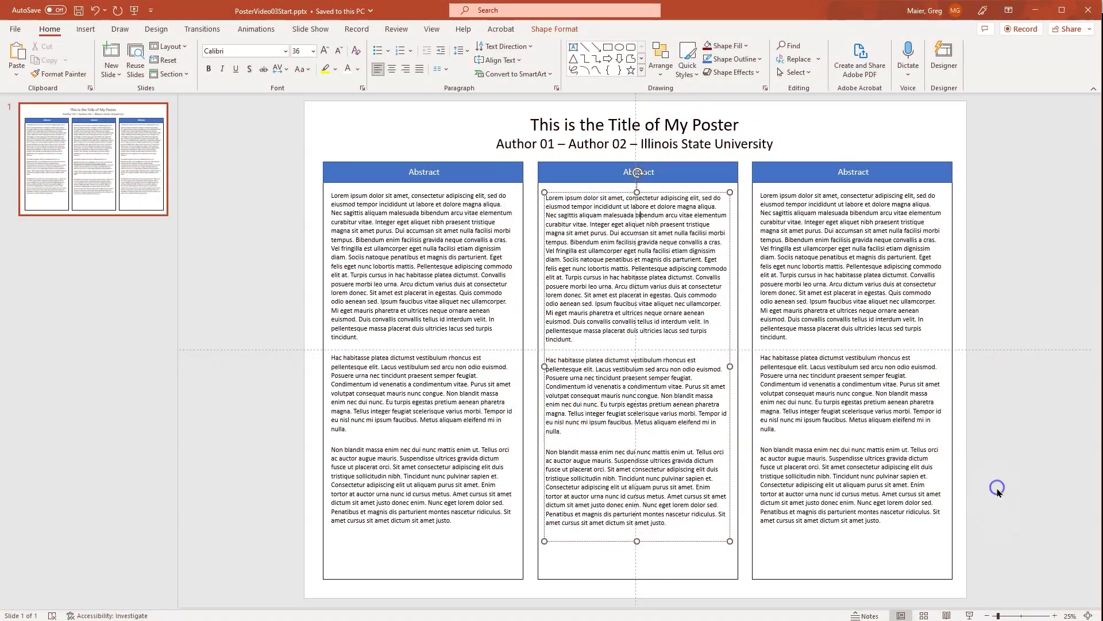
- Retitle the middle header 'Methods' and the right header 'Conclusion'
{"action": "left_click", "coordinate": [974, 242]}
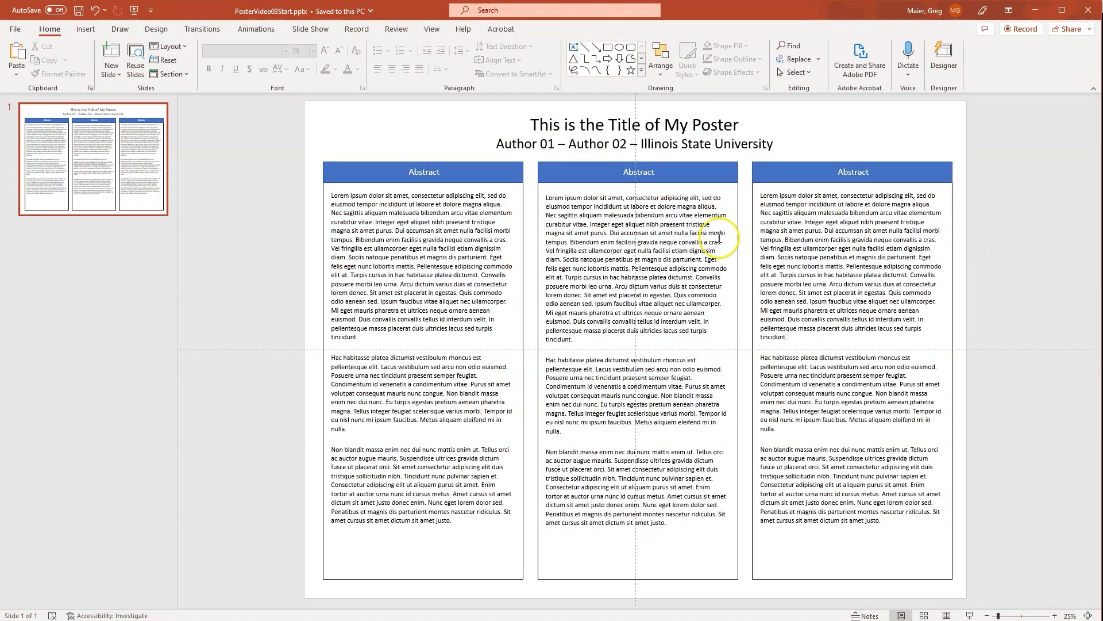
{"action": "double_click", "coordinate": [643, 173]}
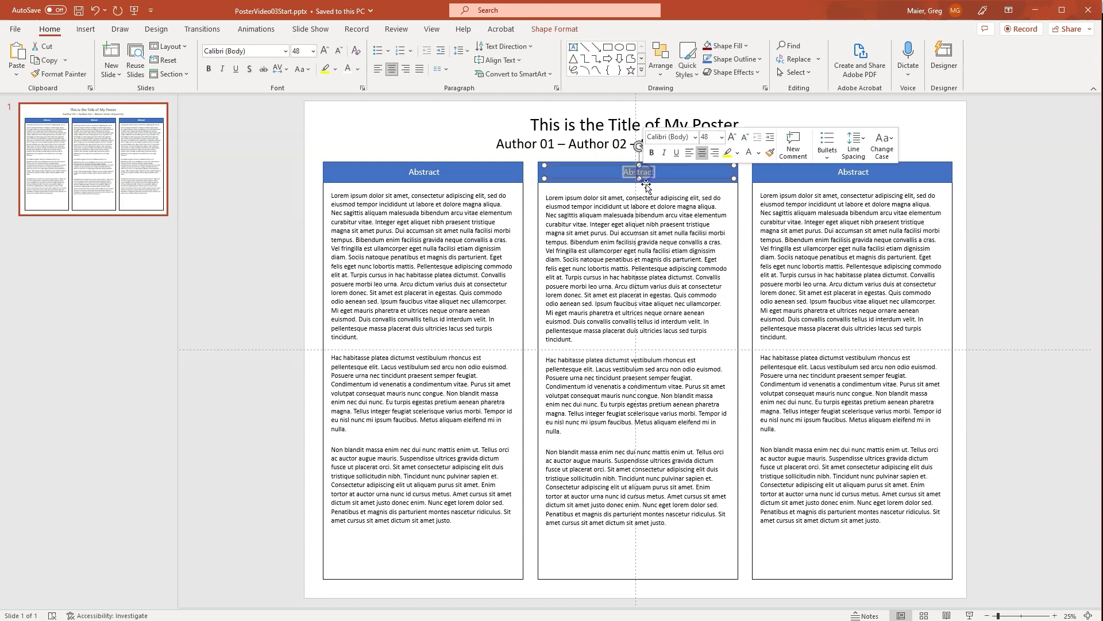
{"action": "type", "text": "Methods"}
{"action": "double_click", "coordinate": [853, 171]}
{"action": "type", "text": "Conclusion"}
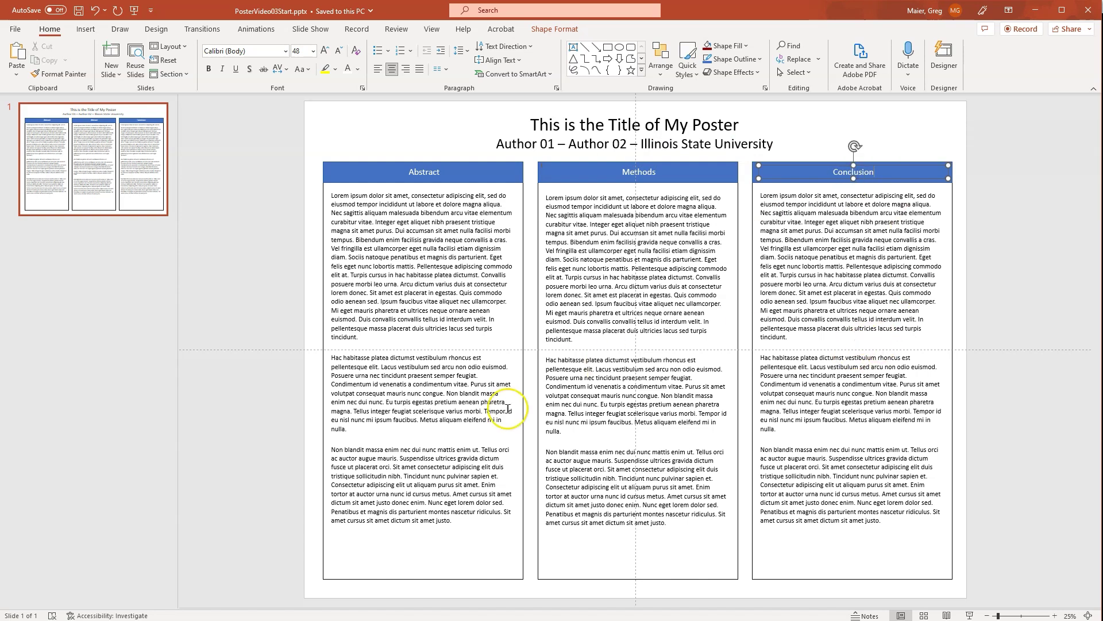
{"action": "left_click", "coordinate": [343, 456]}
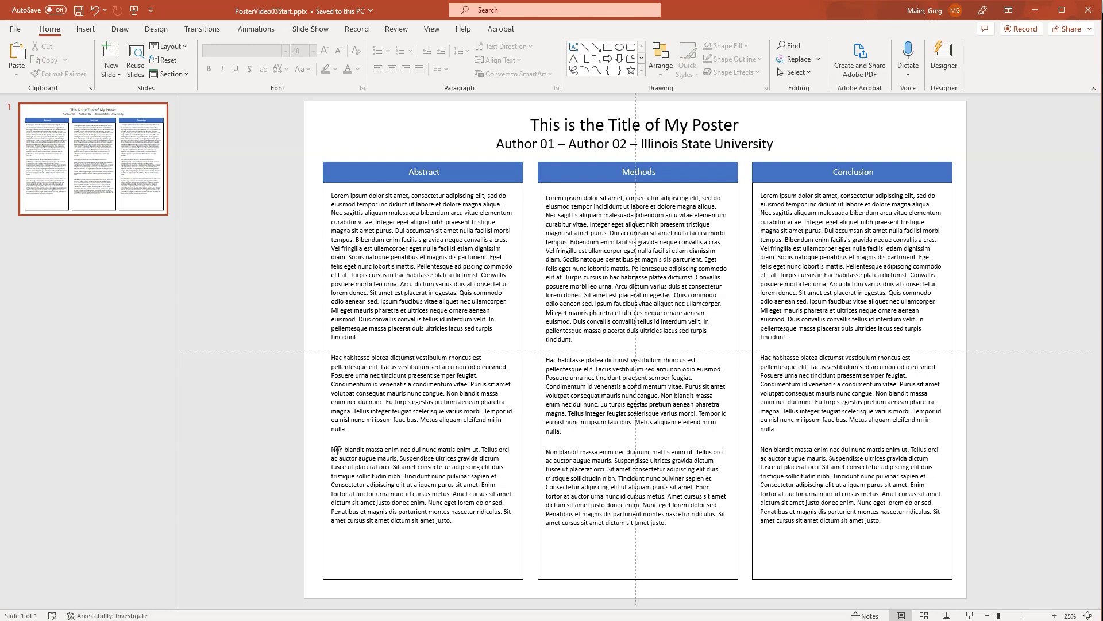
- Delete the third paragraph of the Abstract body text
{"action": "left_click", "coordinate": [338, 451]}
{"action": "left_click_drag", "start_coordinate": [331, 449], "coordinate": [453, 528]}
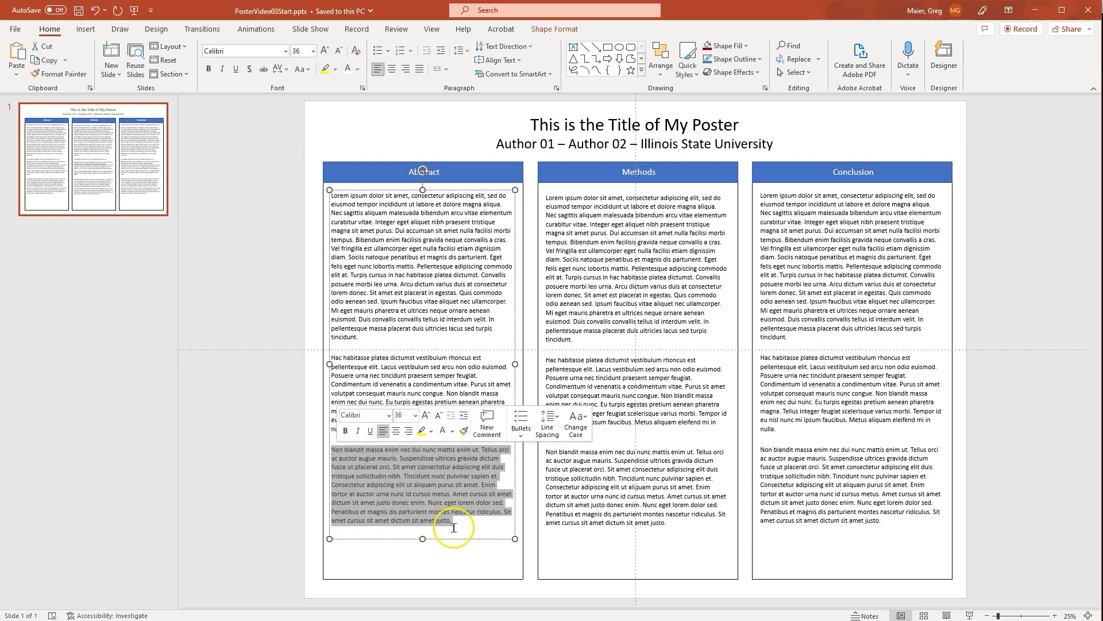
{"action": "key", "text": "BackSpace"}
{"action": "key", "text": "BackSpace"}
{"action": "key", "text": "BackSpace"}
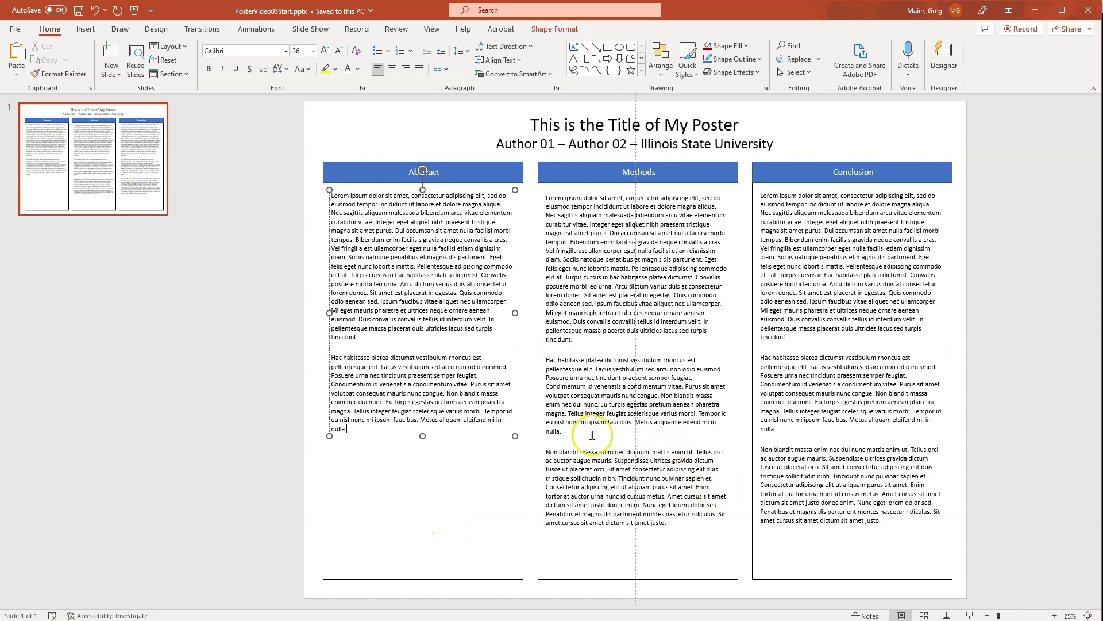
- Trim the Methods body to its first paragraph by deleting and cutting the lower paragraphs
{"action": "left_click", "coordinate": [583, 436]}
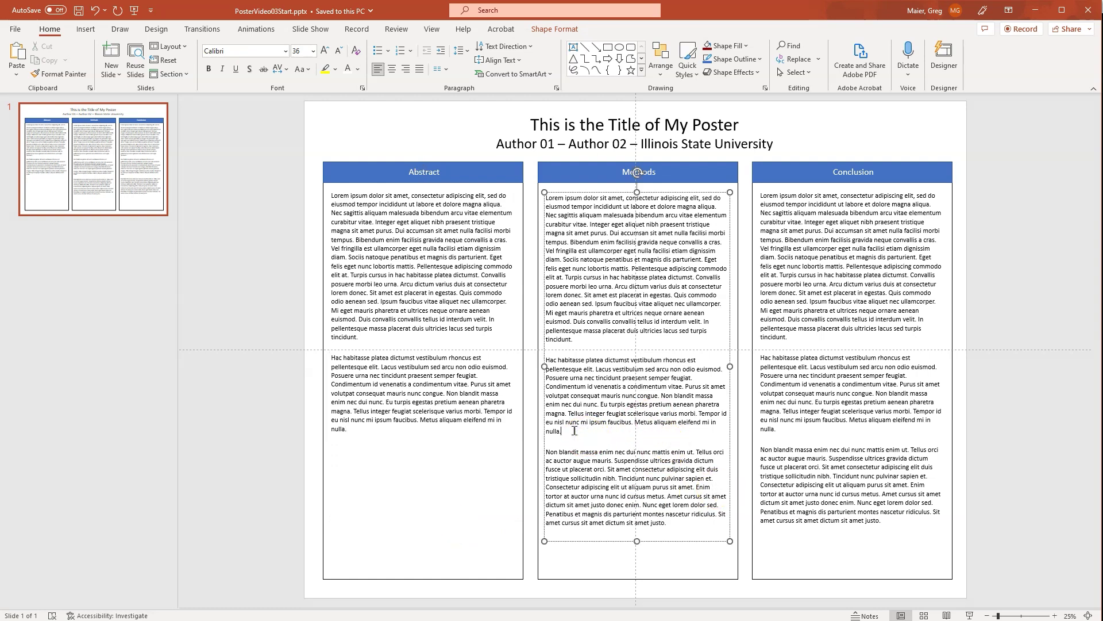
{"action": "left_click_drag", "start_coordinate": [574, 431], "coordinate": [551, 361]}
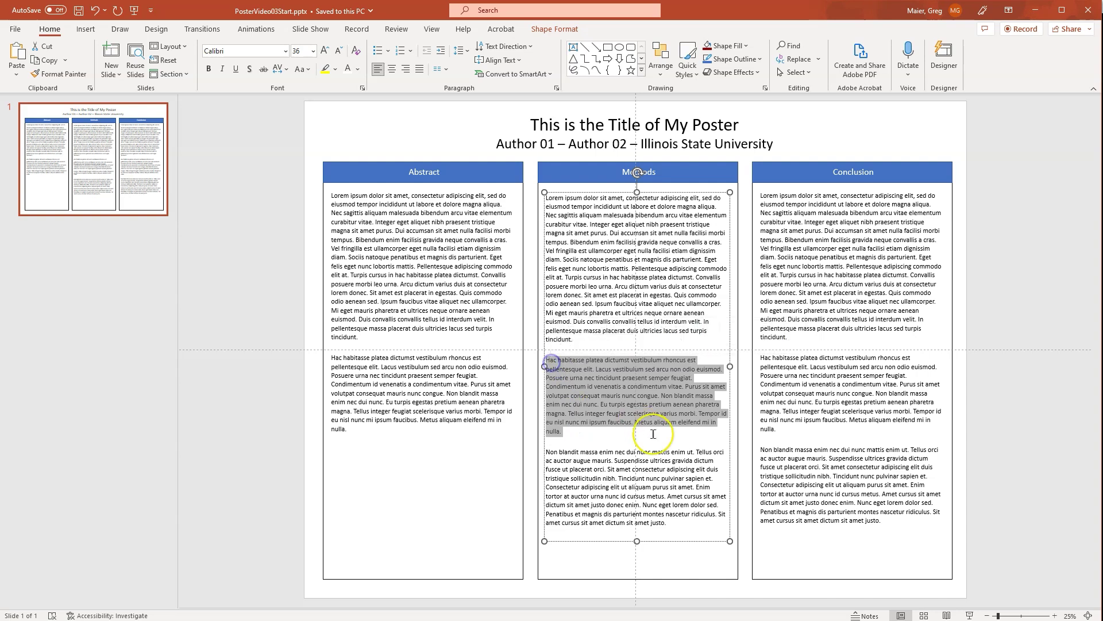
{"action": "key", "text": "Delete"}
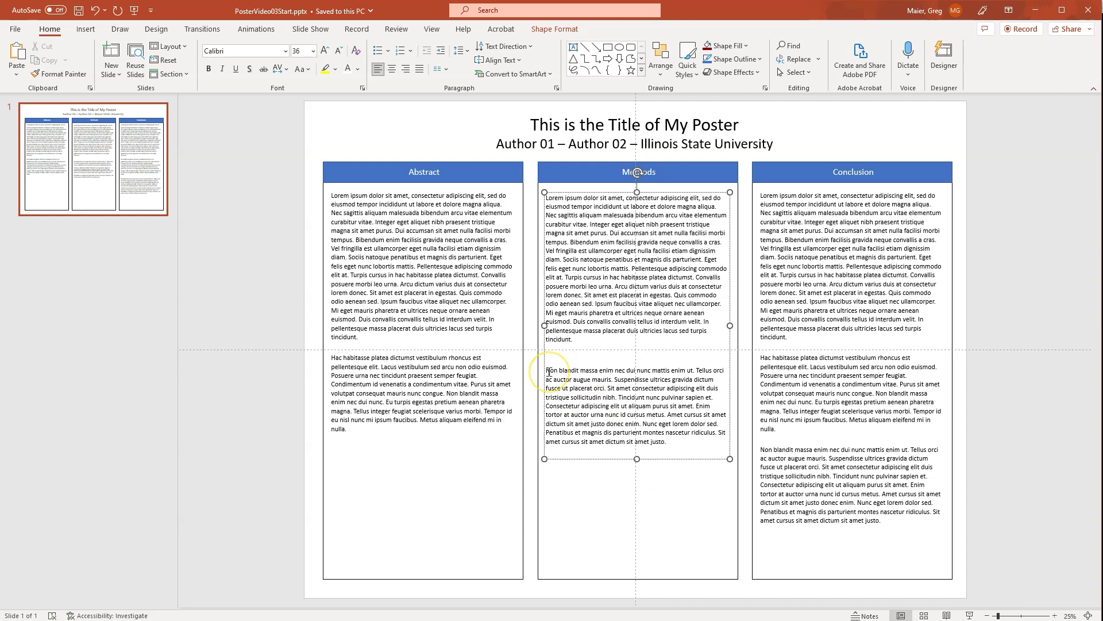
{"action": "left_click_drag", "start_coordinate": [549, 371], "coordinate": [666, 441]}
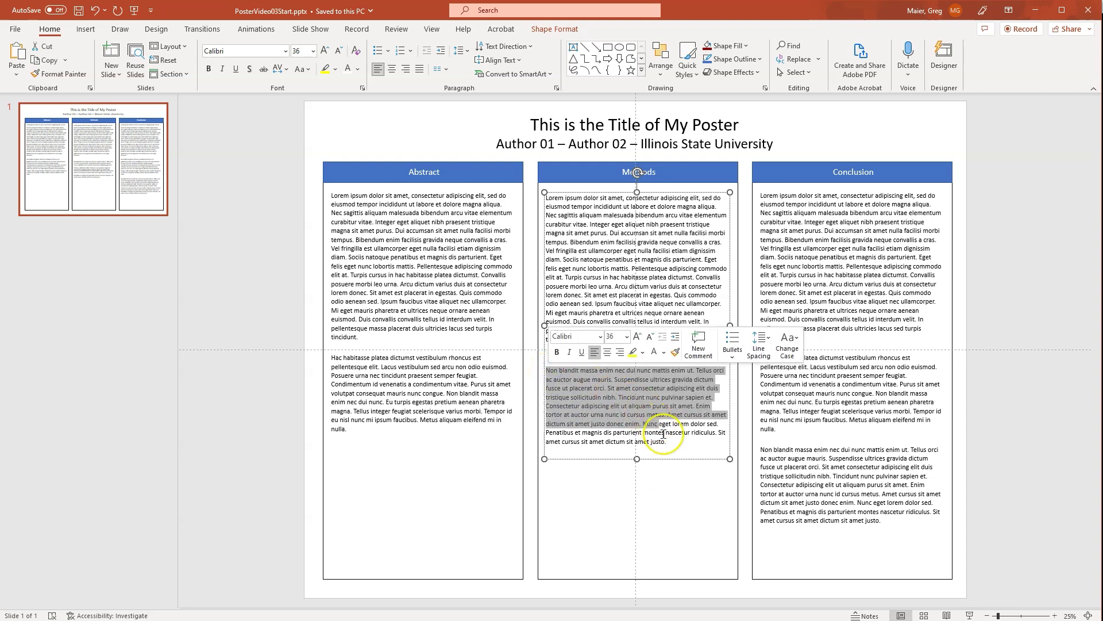
{"action": "right_click", "coordinate": [639, 396]}
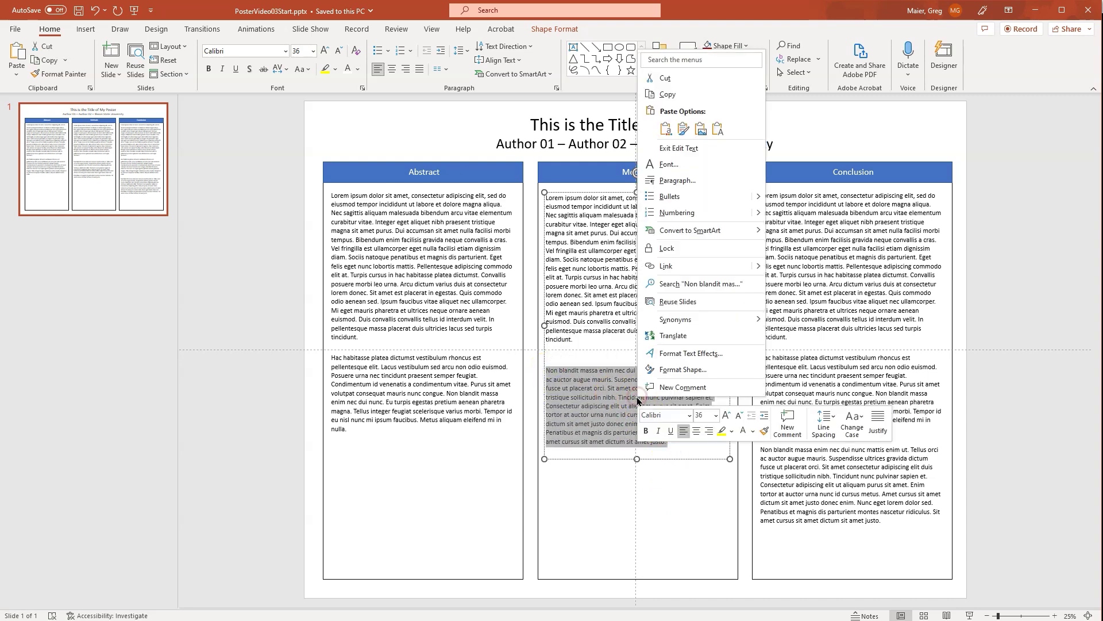
{"action": "left_click", "coordinate": [665, 78]}
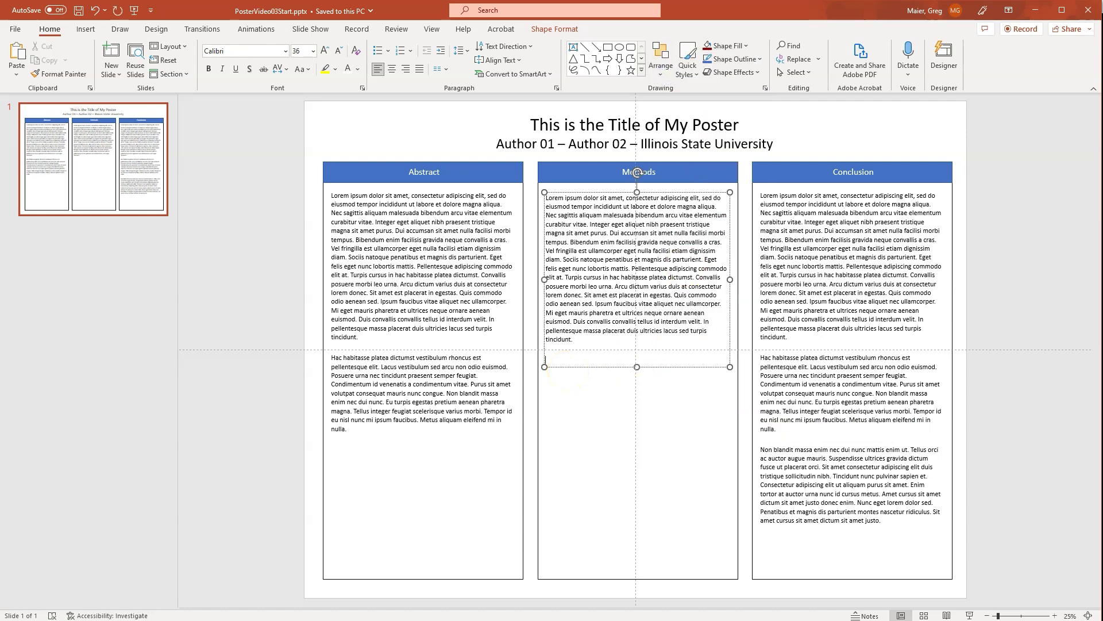
{"action": "left_click", "coordinate": [312, 457]}
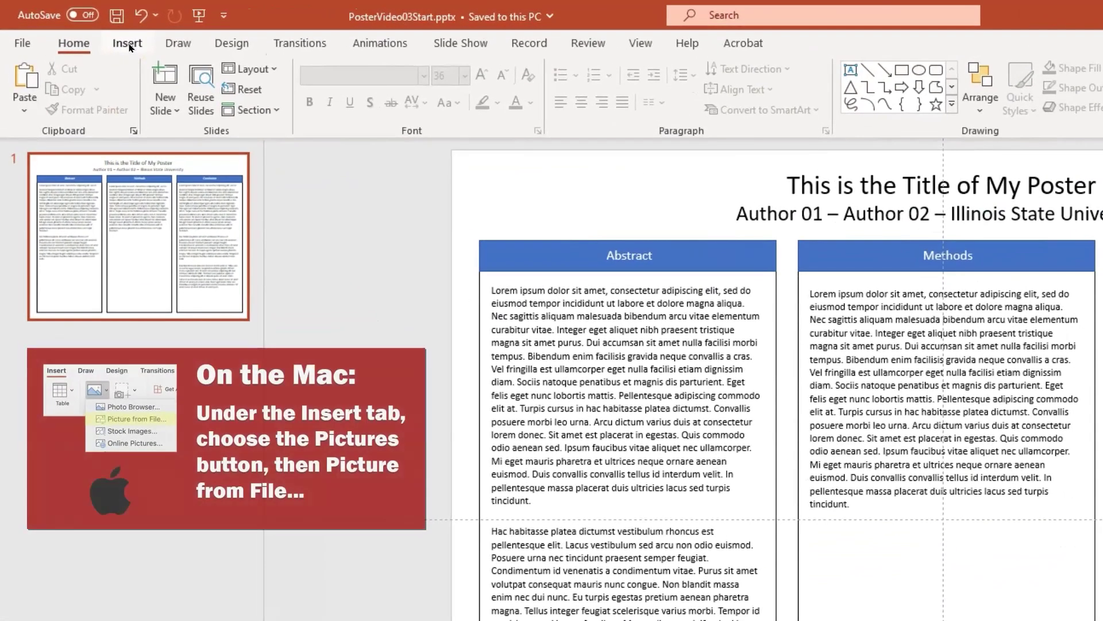
- Insert the Pie.jpg chart image from this device onto the slide
{"action": "left_click", "coordinate": [114, 41]}
{"action": "left_click", "coordinate": [160, 102]}
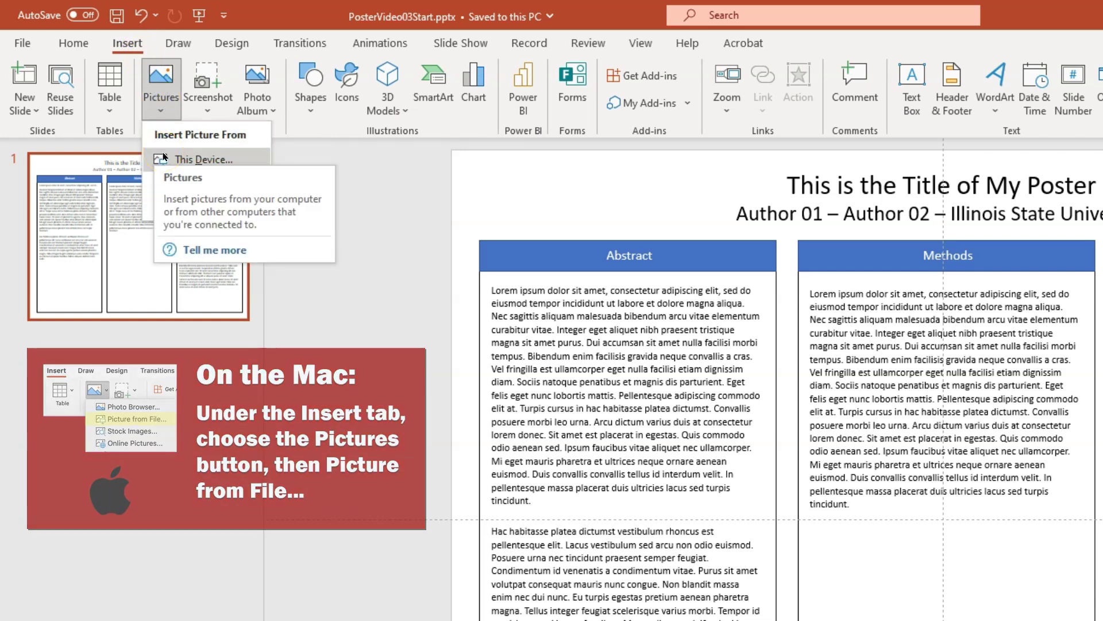
{"action": "left_click", "coordinate": [174, 160]}
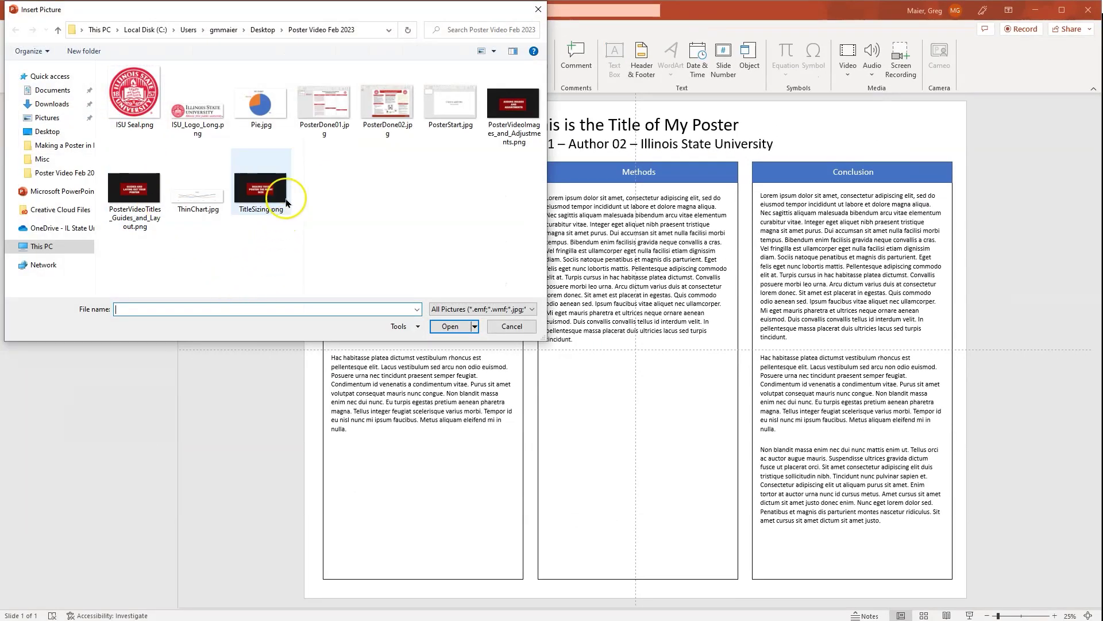
{"action": "double_click", "coordinate": [261, 109]}
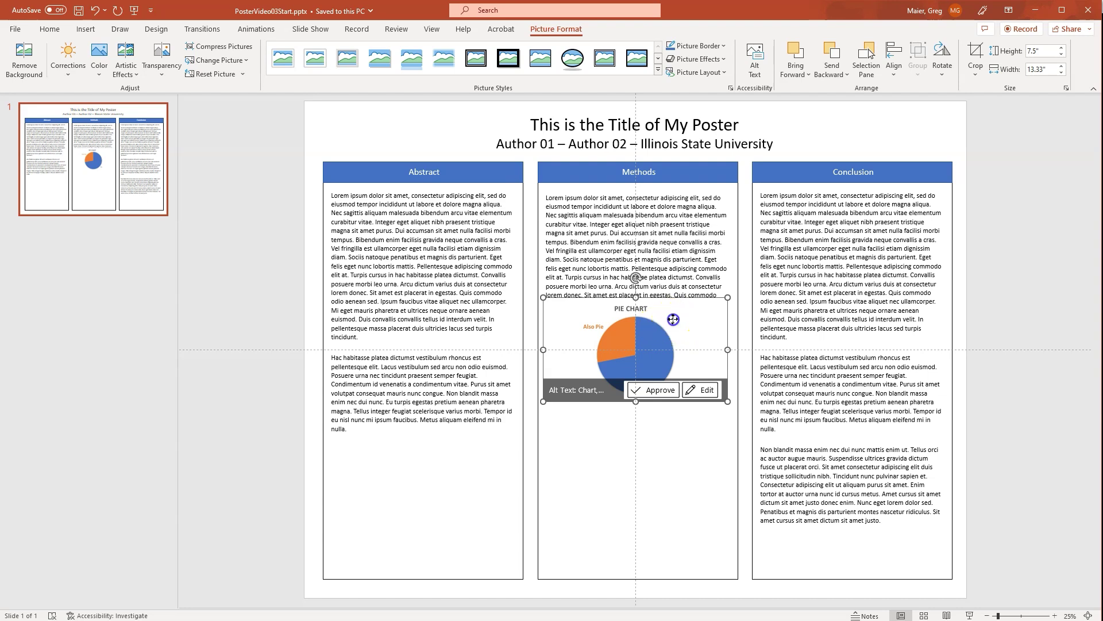
- Move the pie chart below the Abstract paragraphs and enlarge it proportionally to 14.29 by 8.04 inches
{"action": "left_click_drag", "start_coordinate": [672, 320], "coordinate": [465, 467]}
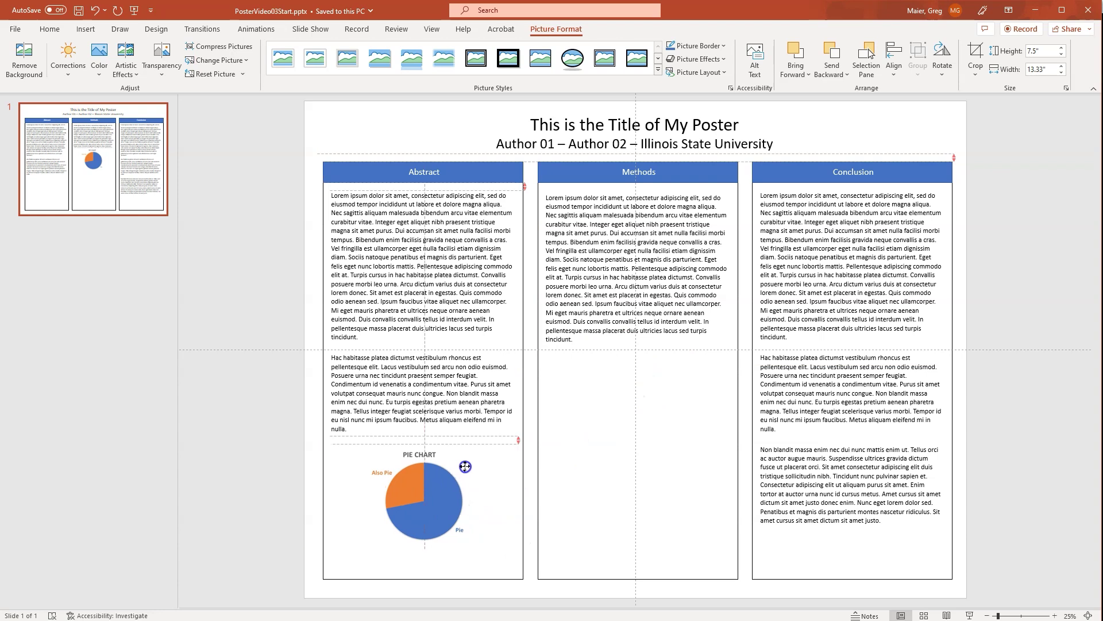
{"action": "left_click_drag", "start_coordinate": [465, 466], "coordinate": [454, 460]}
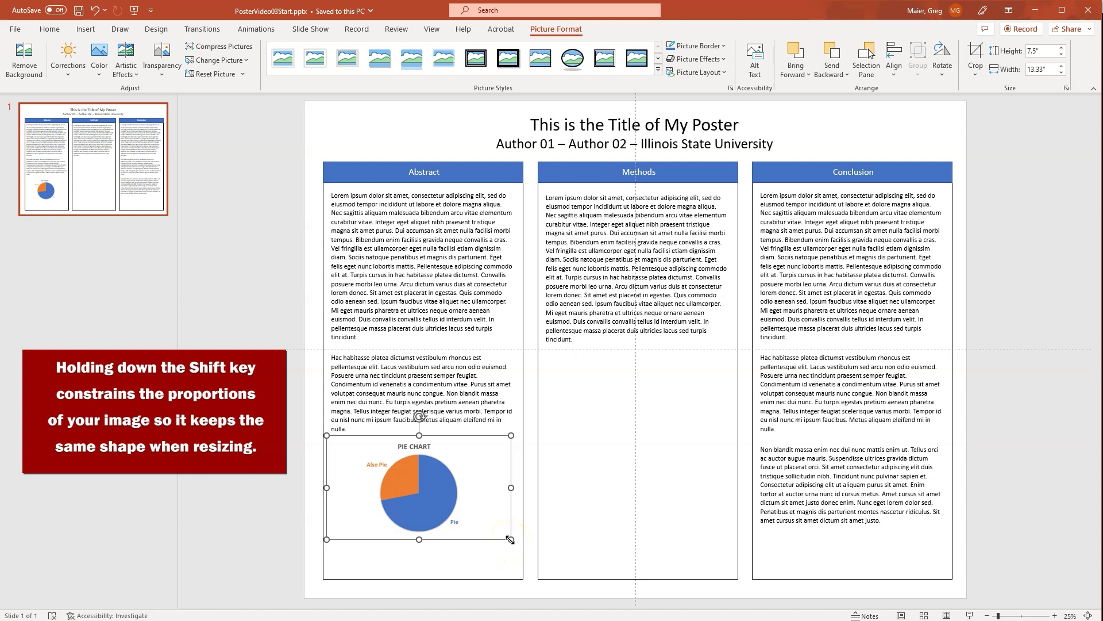
{"action": "left_click_drag", "start_coordinate": [510, 539], "coordinate": [515, 547]}
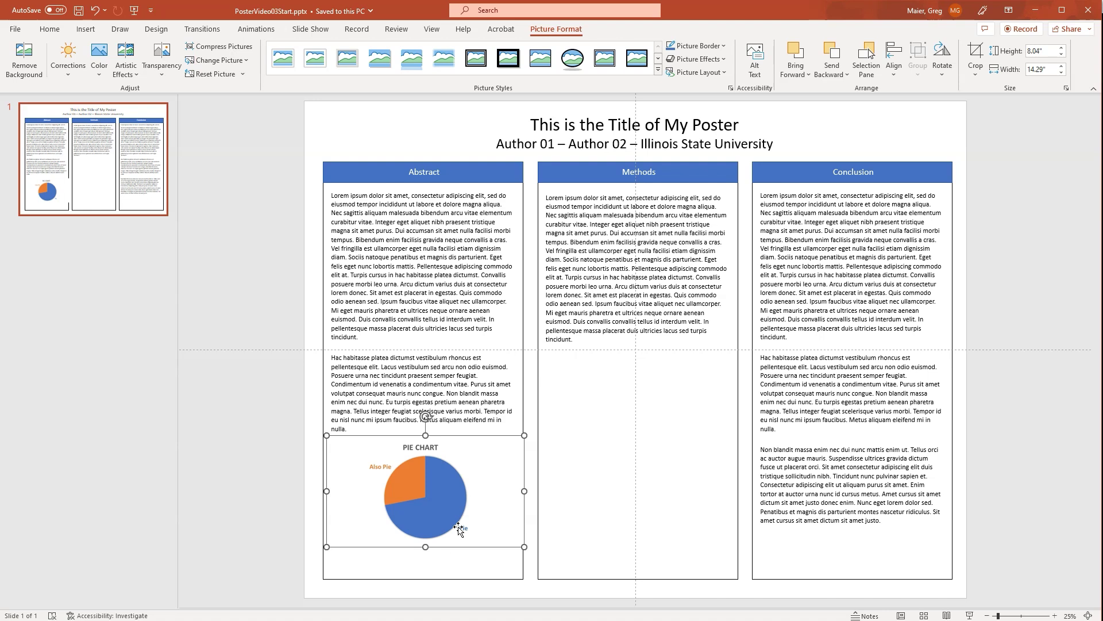
{"action": "left_click_drag", "start_coordinate": [460, 528], "coordinate": [459, 515]}
{"action": "key", "text": "Down"}
{"action": "key", "text": "Down"}
{"action": "key", "text": "Down"}
{"action": "key", "text": "Down"}
{"action": "key", "text": "Down"}
{"action": "key", "text": "Down"}
{"action": "key", "text": "Down"}
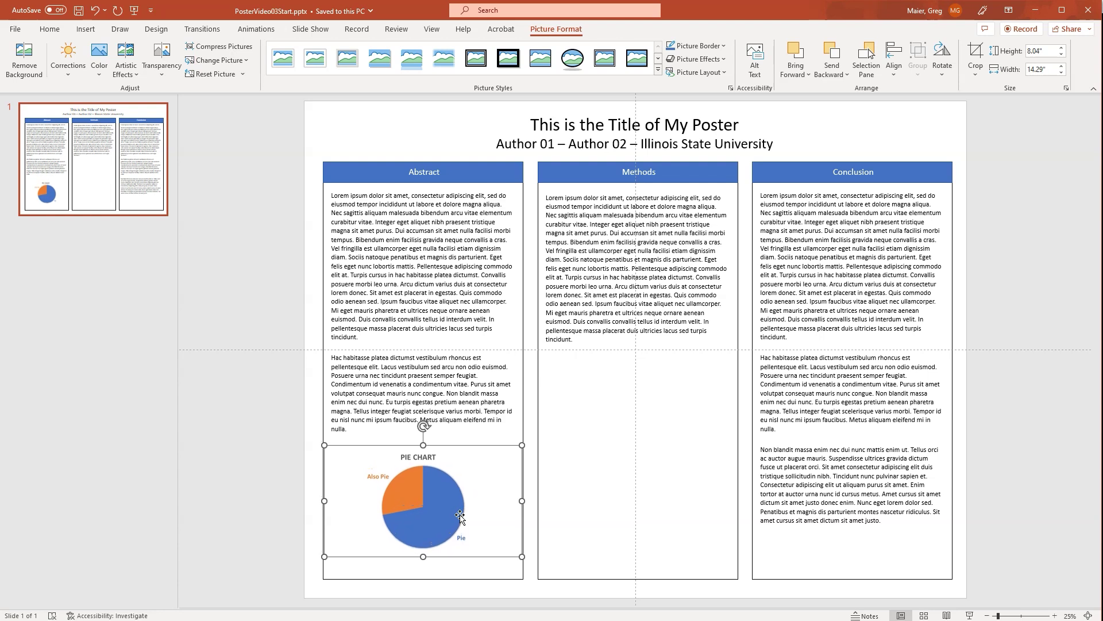
{"action": "left_click", "coordinate": [310, 409]}
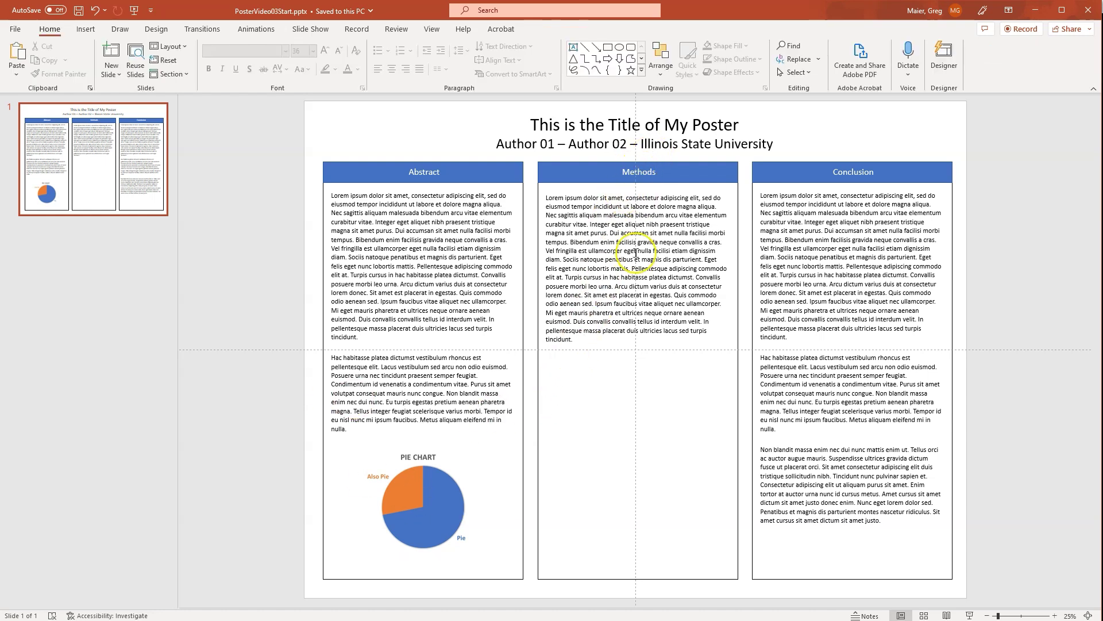
- Insert ThinChart.jpg and scale it to about 14.33 by 3.58 inches beneath the Methods paragraph
{"action": "left_click", "coordinate": [84, 31]}
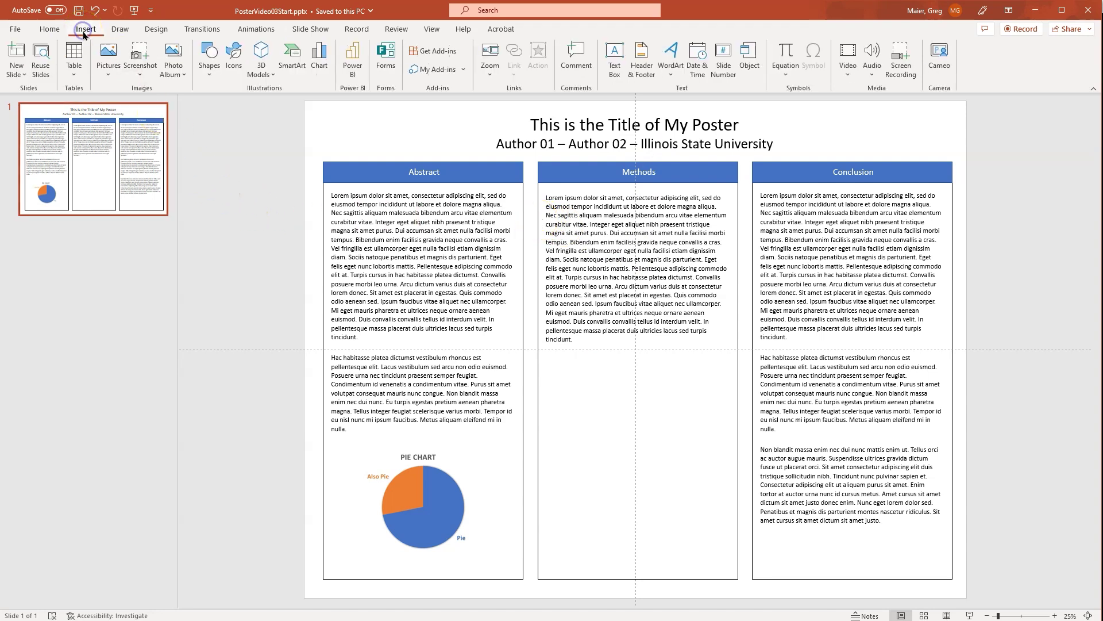
{"action": "left_click", "coordinate": [109, 65]}
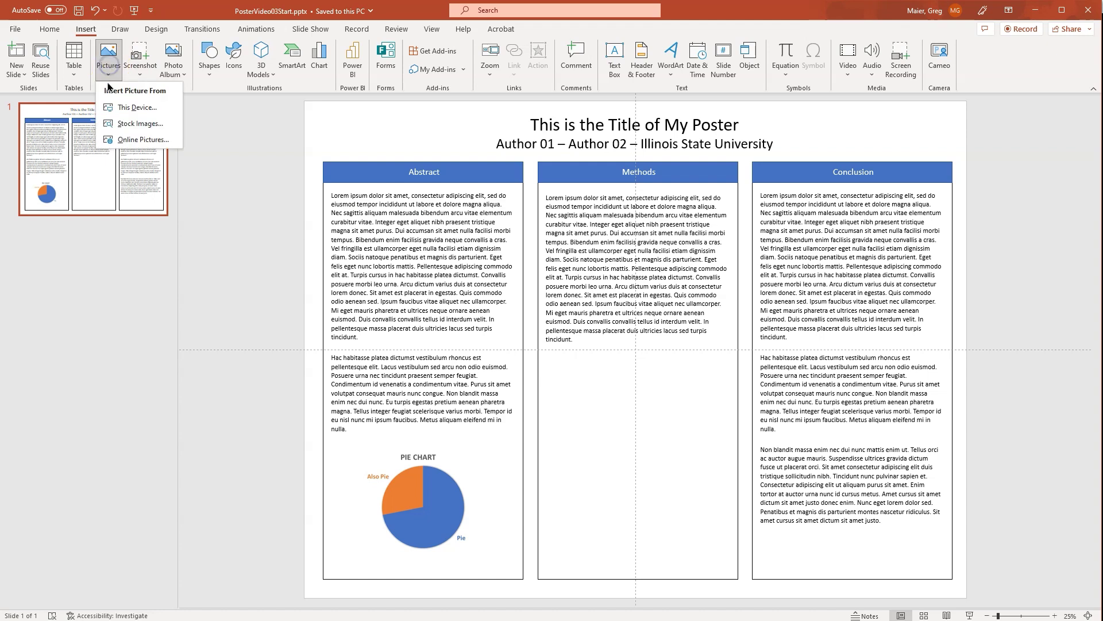
{"action": "left_click", "coordinate": [114, 108]}
{"action": "left_click", "coordinate": [113, 108]}
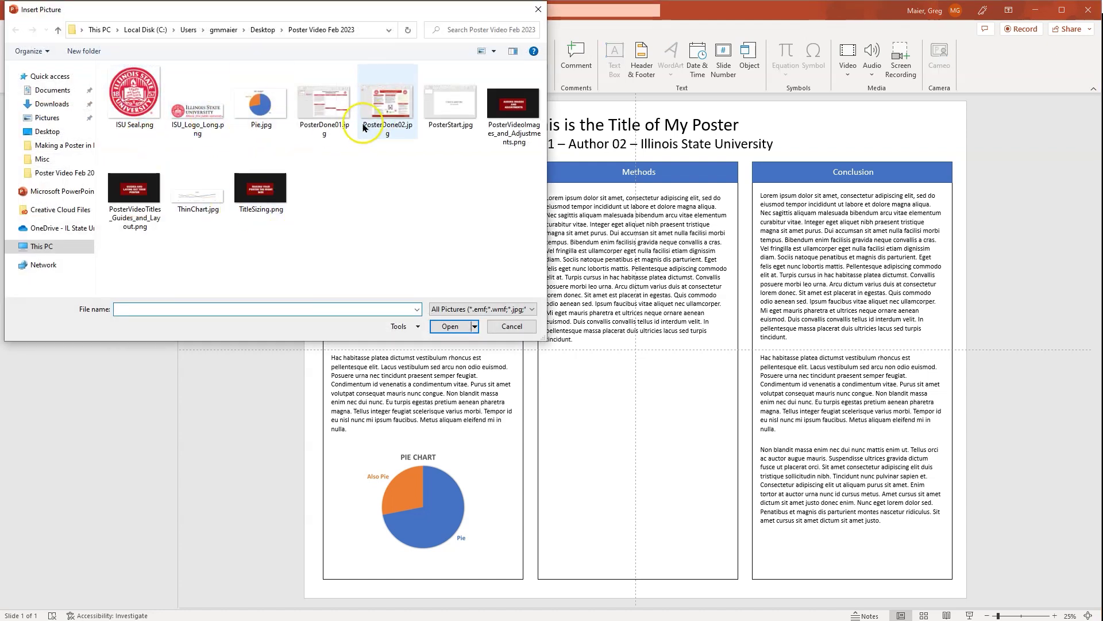
{"action": "double_click", "coordinate": [206, 188]}
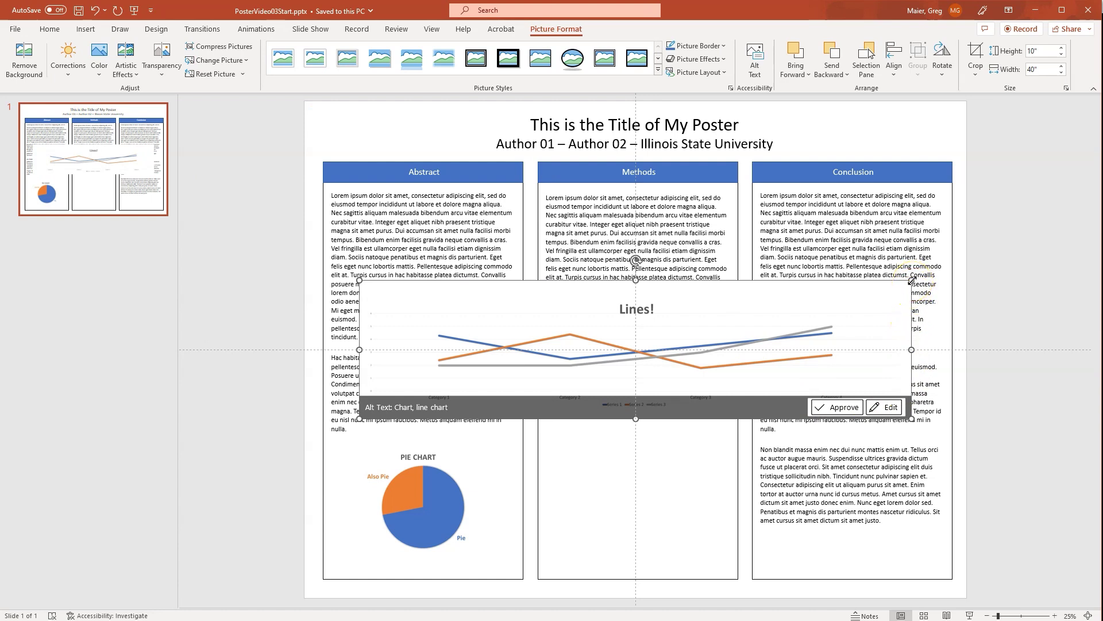
{"action": "mouse_move", "coordinate": [911, 280]}
{"action": "left_mouse_down"}
{"action": "mouse_move", "coordinate": [611, 380]}
{"action": "mouse_move", "coordinate": [631, 369]}
{"action": "left_mouse_up"}
{"action": "left_click_drag", "start_coordinate": [728, 396], "coordinate": [734, 394]}
- Draw a text box below the line chart and paste the paragraph keeping source formatting
{"action": "left_click", "coordinate": [211, 409]}
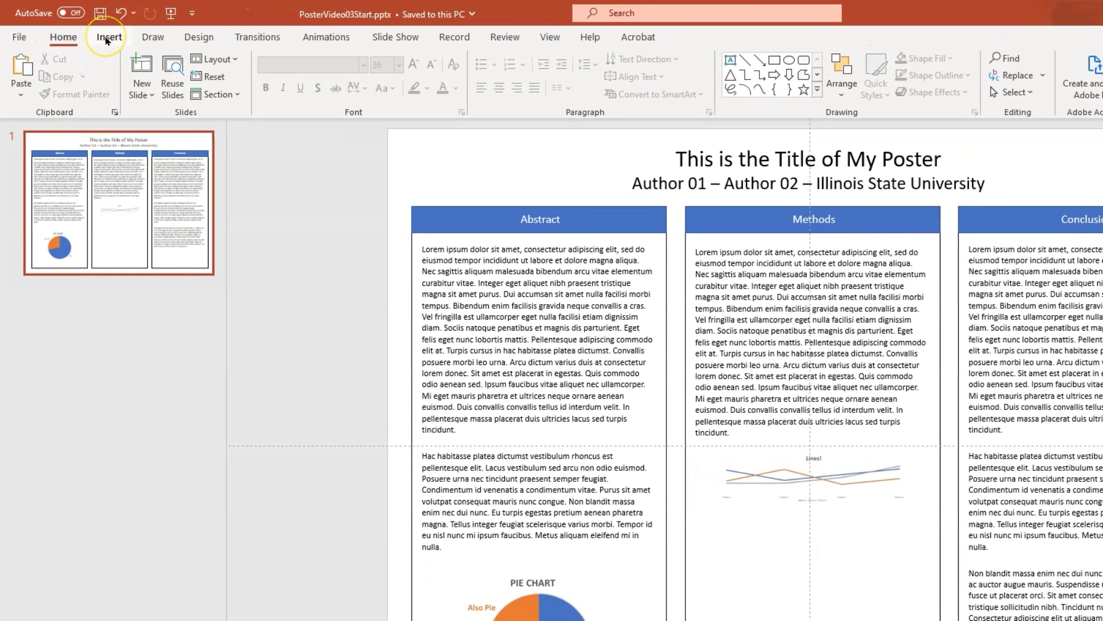
{"action": "left_click", "coordinate": [108, 38]}
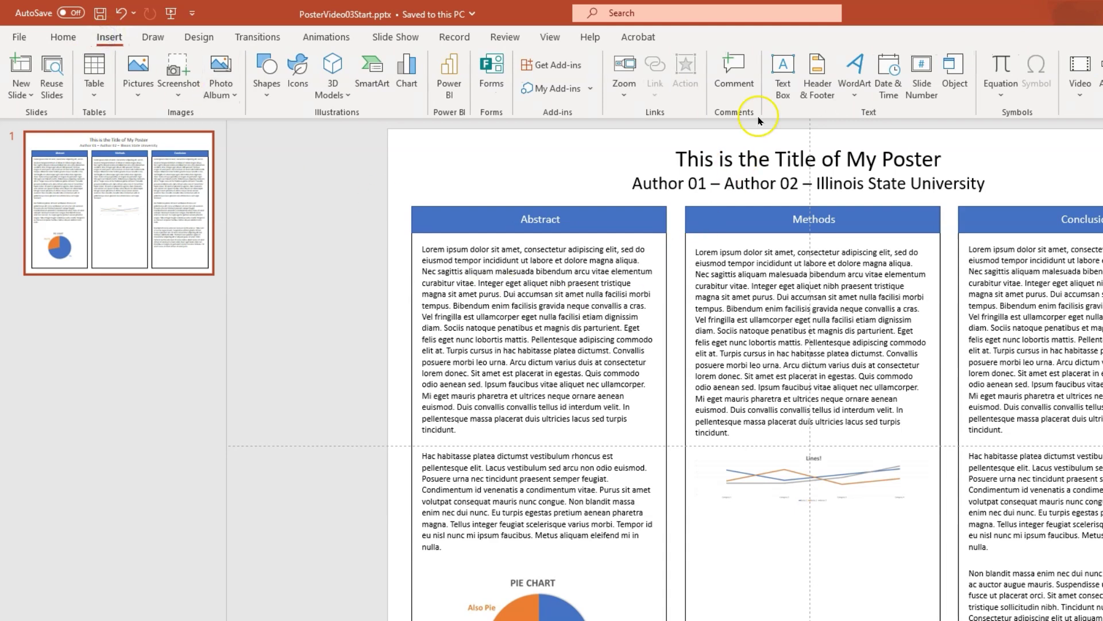
{"action": "left_click", "coordinate": [782, 68]}
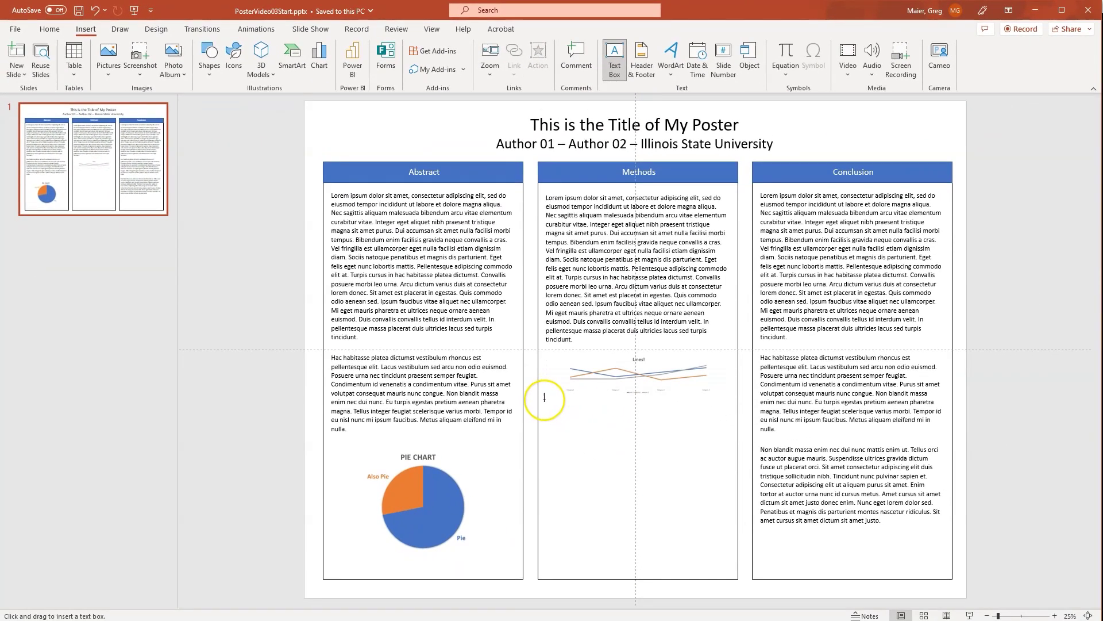
{"action": "left_click_drag", "start_coordinate": [546, 396], "coordinate": [730, 565]}
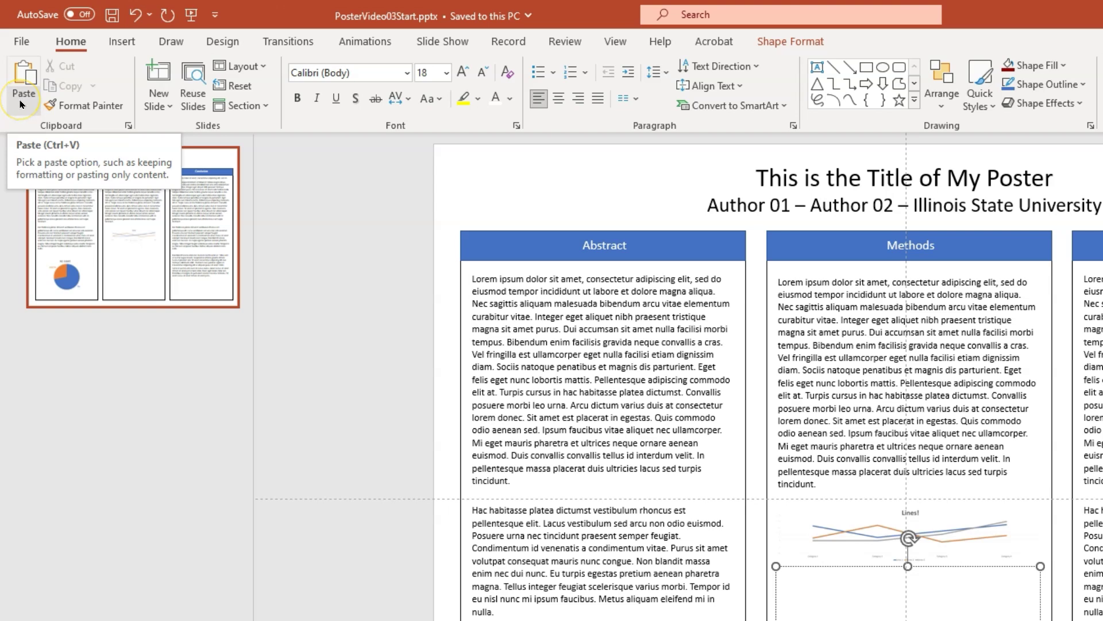
{"action": "left_click", "coordinate": [21, 103]}
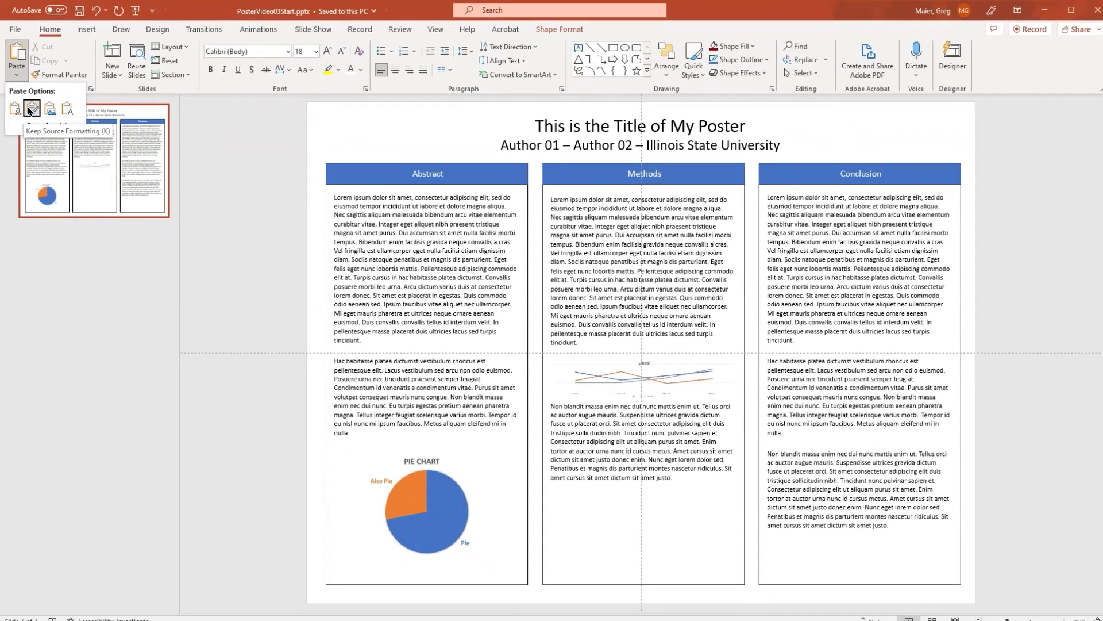
{"action": "left_click", "coordinate": [40, 154]}
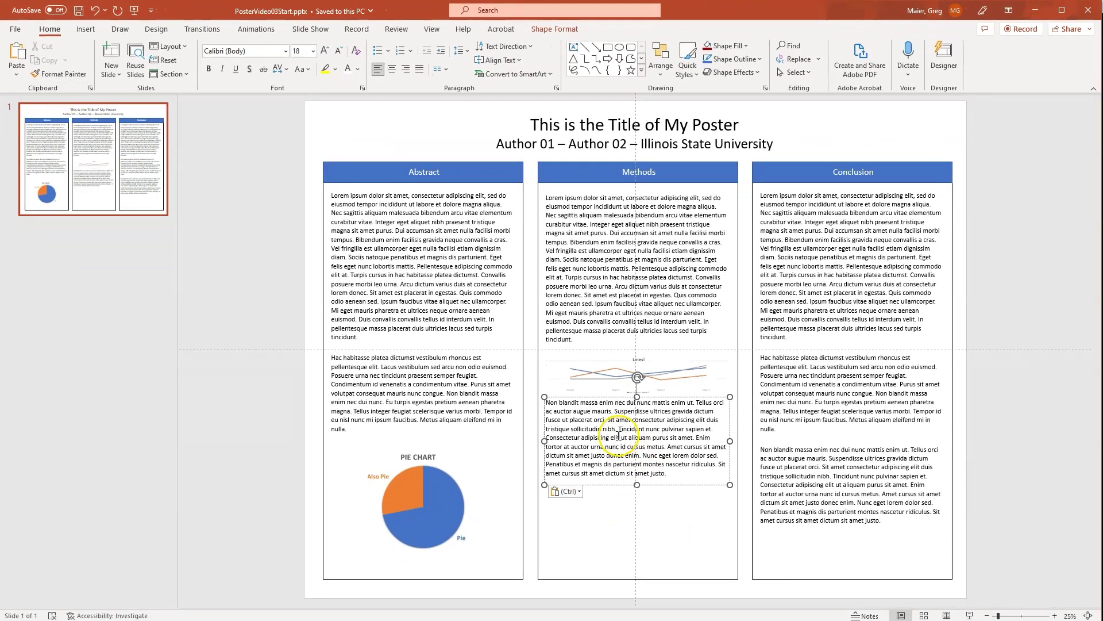
- Reposition the pasted paragraph and the line chart so they sit evenly spaced in Methods
{"action": "left_click", "coordinate": [240, 321]}
{"action": "left_click", "coordinate": [88, 143]}
{"action": "left_click", "coordinate": [568, 408]}
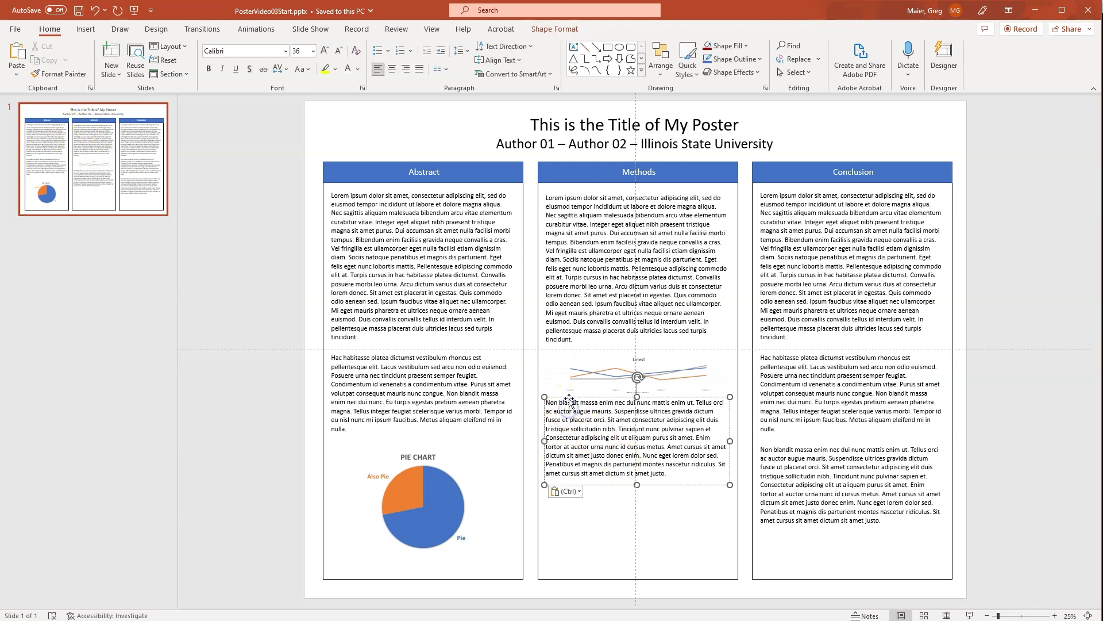
{"action": "left_click_drag", "start_coordinate": [568, 400], "coordinate": [570, 435]}
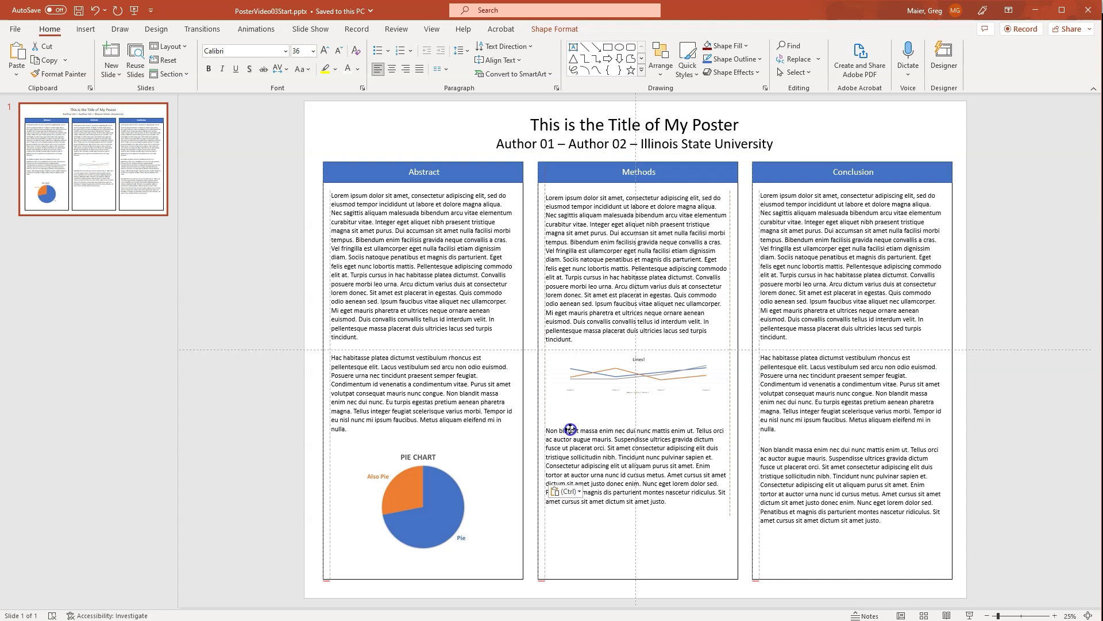
{"action": "left_click_drag", "start_coordinate": [598, 367], "coordinate": [599, 382]}
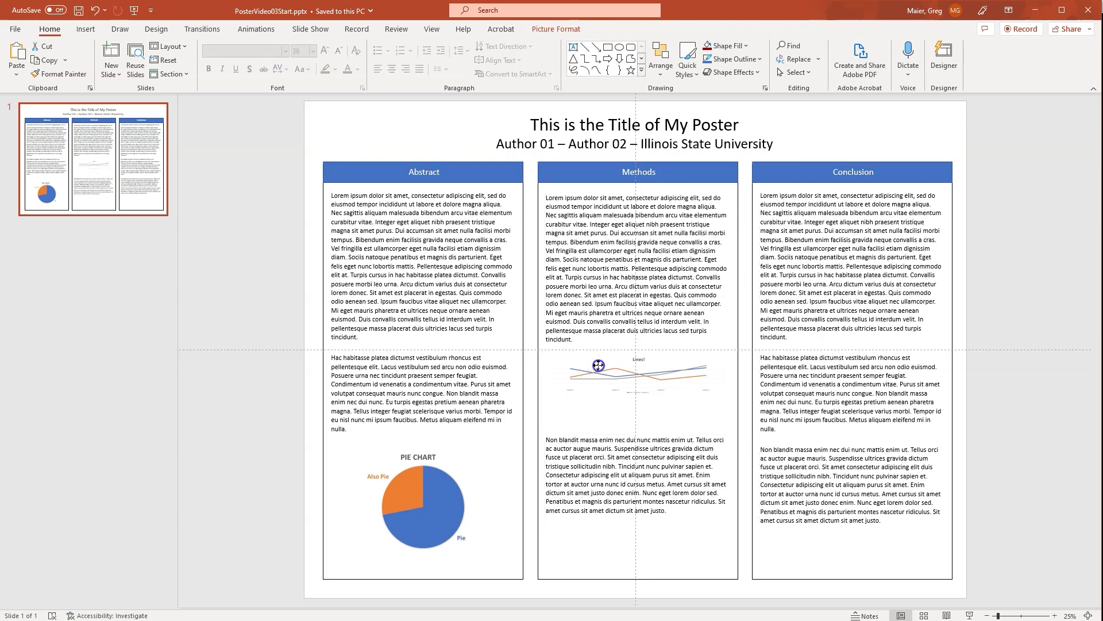
{"action": "left_click", "coordinate": [251, 462]}
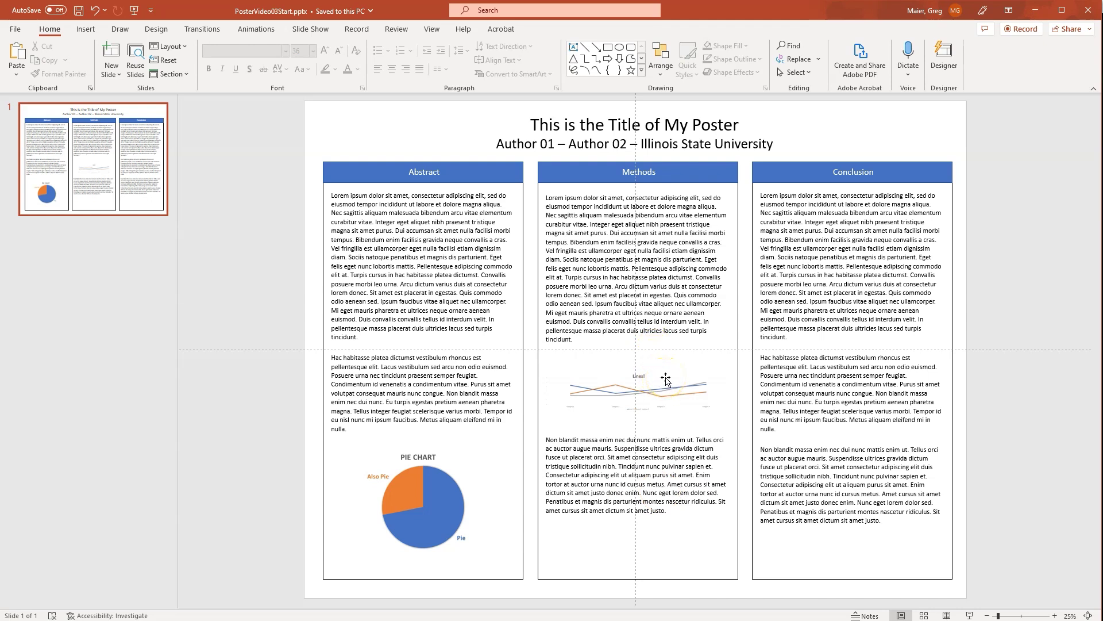
- Insert ISU Seal.png from this computer, shrink it to 3.77 inches square, and place it left of the title
{"action": "left_click", "coordinate": [84, 29]}
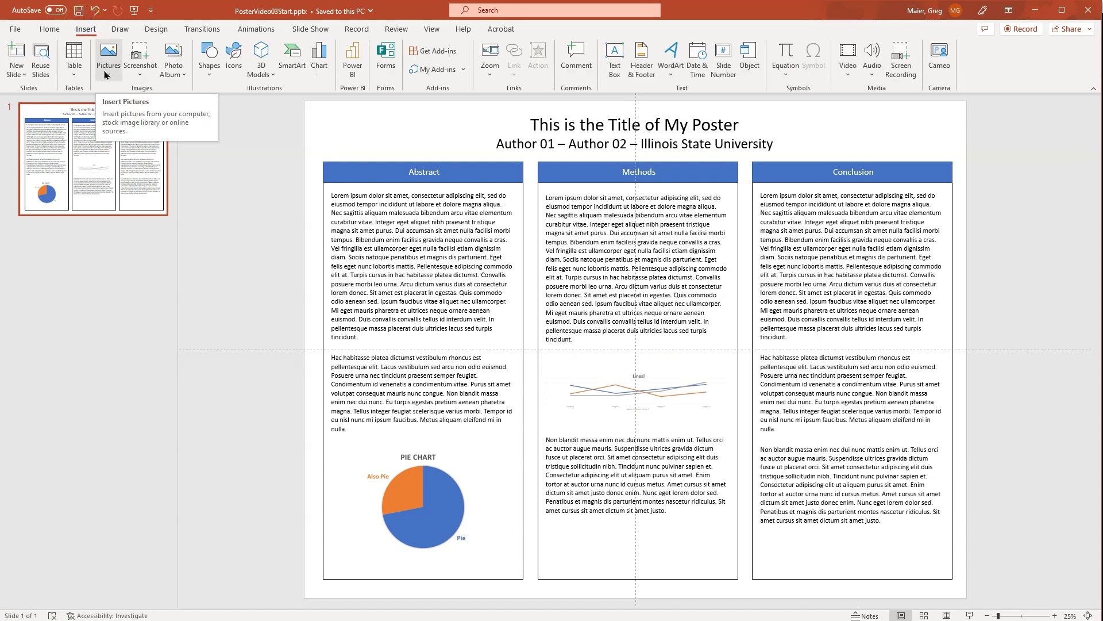
{"action": "left_click", "coordinate": [105, 73]}
{"action": "left_click", "coordinate": [118, 107]}
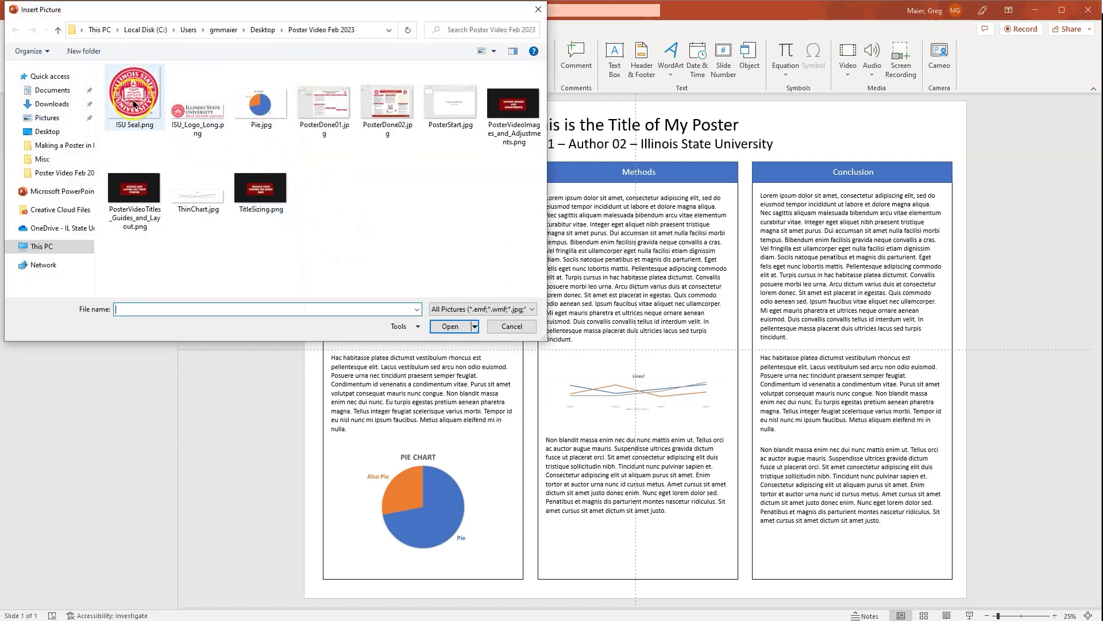
{"action": "double_click", "coordinate": [133, 104]}
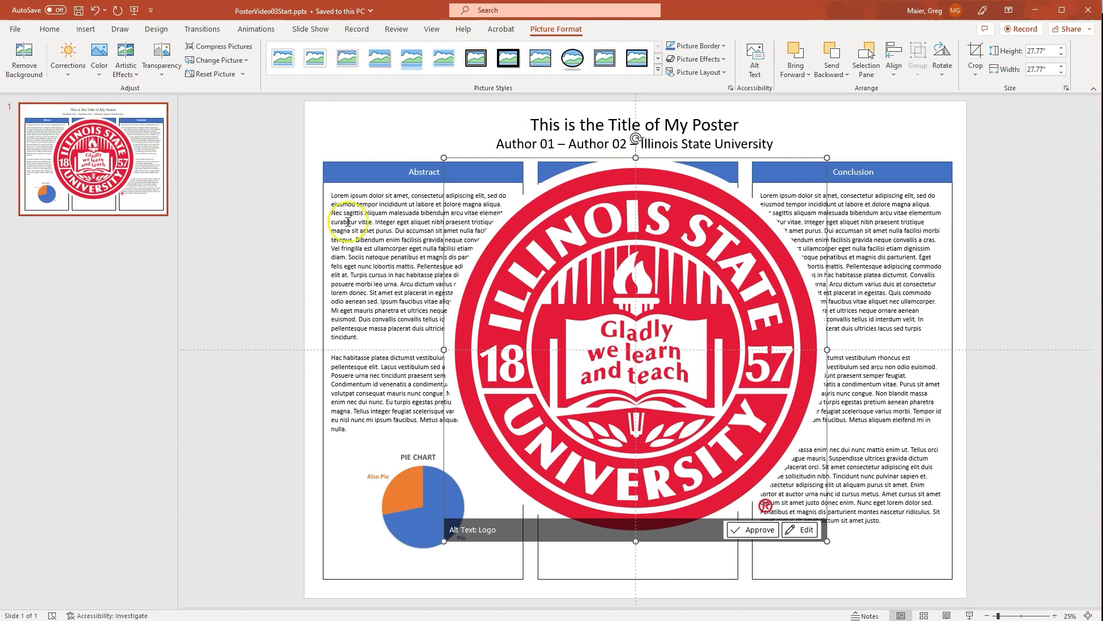
{"action": "mouse_move", "coordinate": [826, 541]}
{"action": "left_mouse_down"}
{"action": "mouse_move", "coordinate": [539, 271]}
{"action": "mouse_move", "coordinate": [510, 228]}
{"action": "left_mouse_up"}
{"action": "mouse_move", "coordinate": [471, 177]}
{"action": "left_mouse_down"}
{"action": "mouse_move", "coordinate": [390, 118]}
{"action": "mouse_move", "coordinate": [382, 131]}
{"action": "left_mouse_up"}
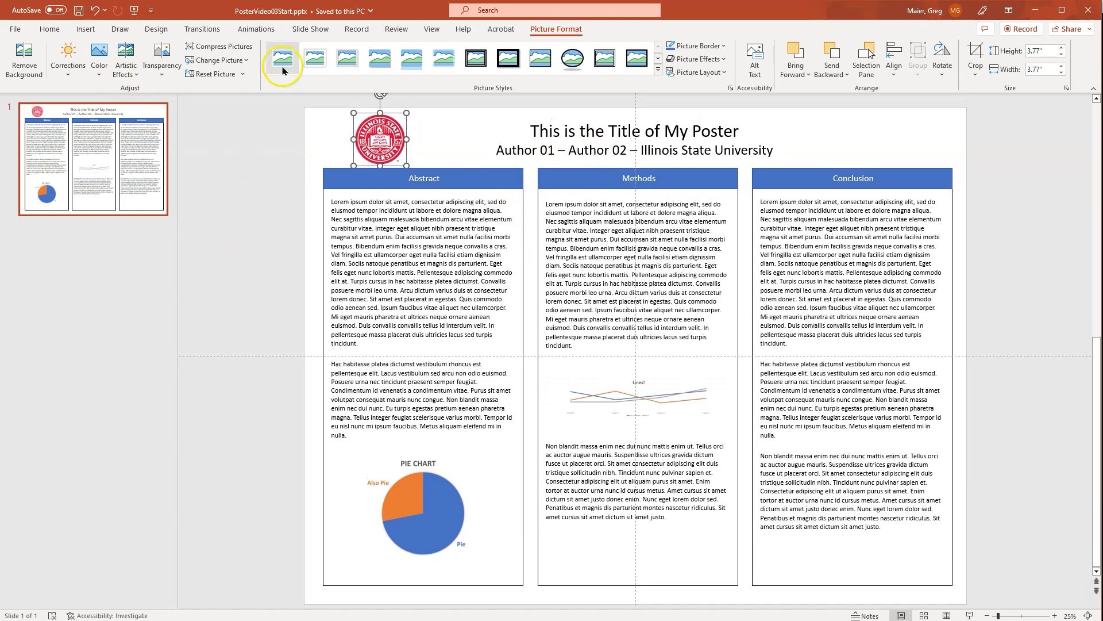
- Insert ISU_Logo_Long.png, scale it down, and position it beneath the Conclusion text
{"action": "left_click", "coordinate": [82, 30]}
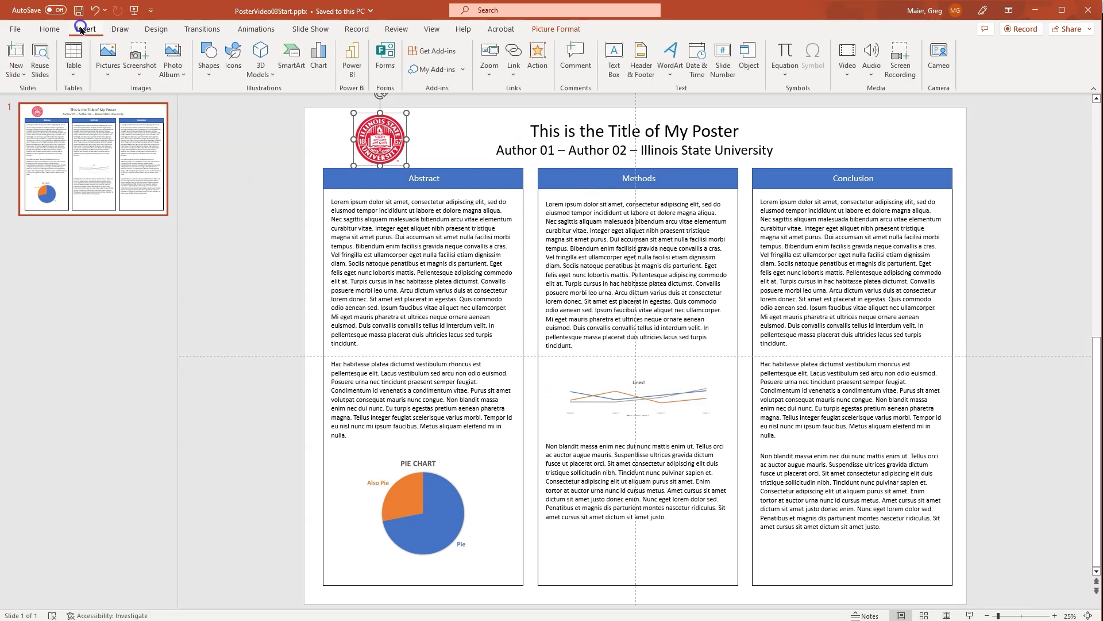
{"action": "left_click", "coordinate": [108, 62]}
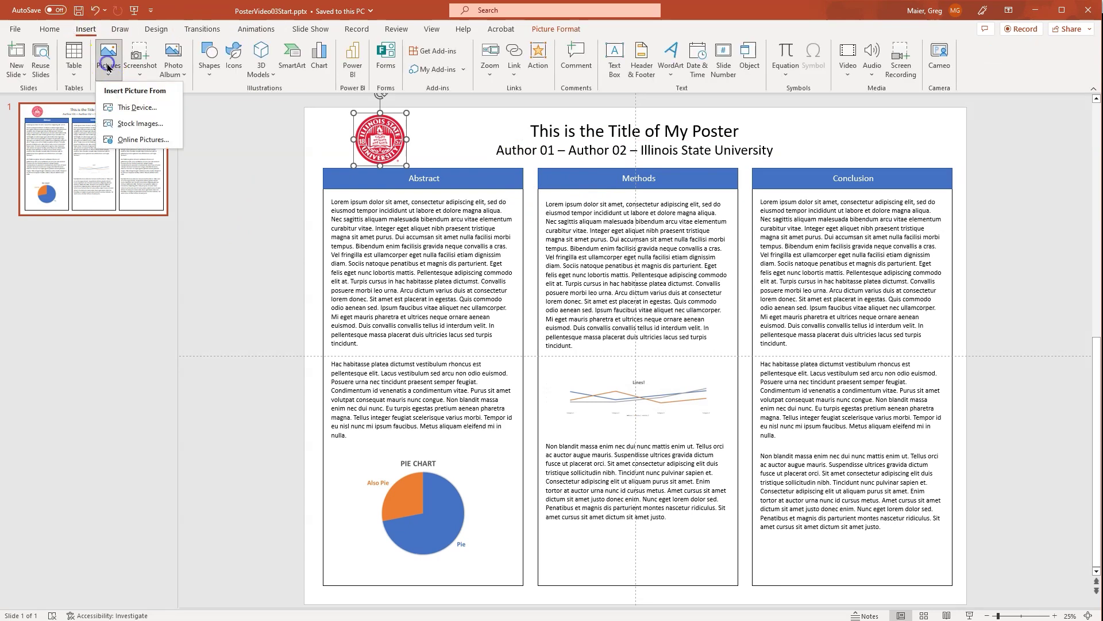
{"action": "left_click", "coordinate": [116, 104]}
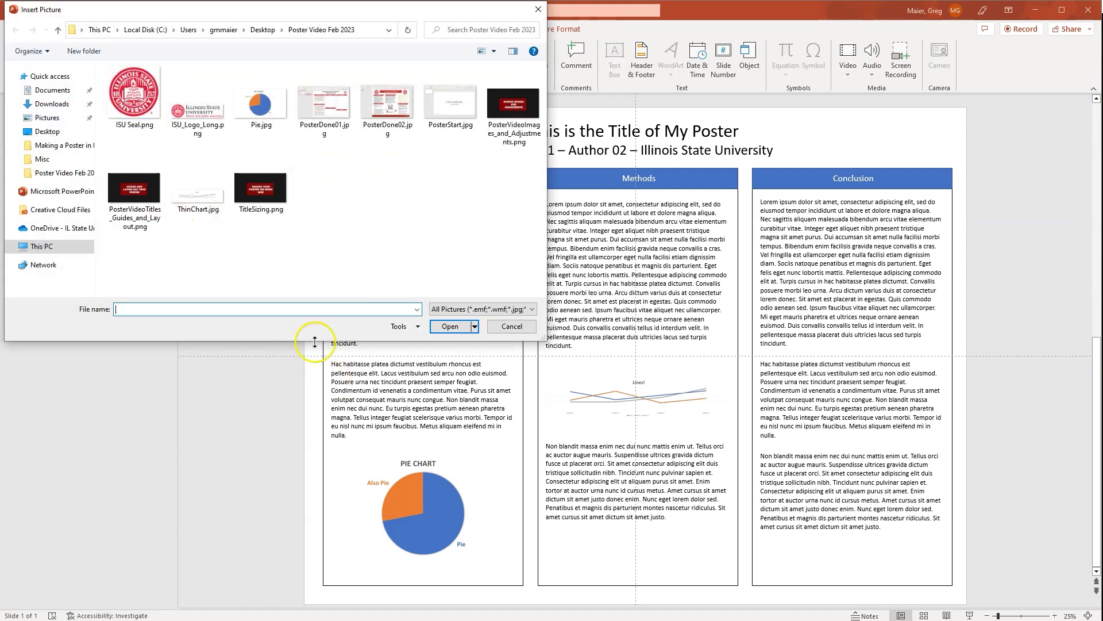
{"action": "double_click", "coordinate": [198, 106]}
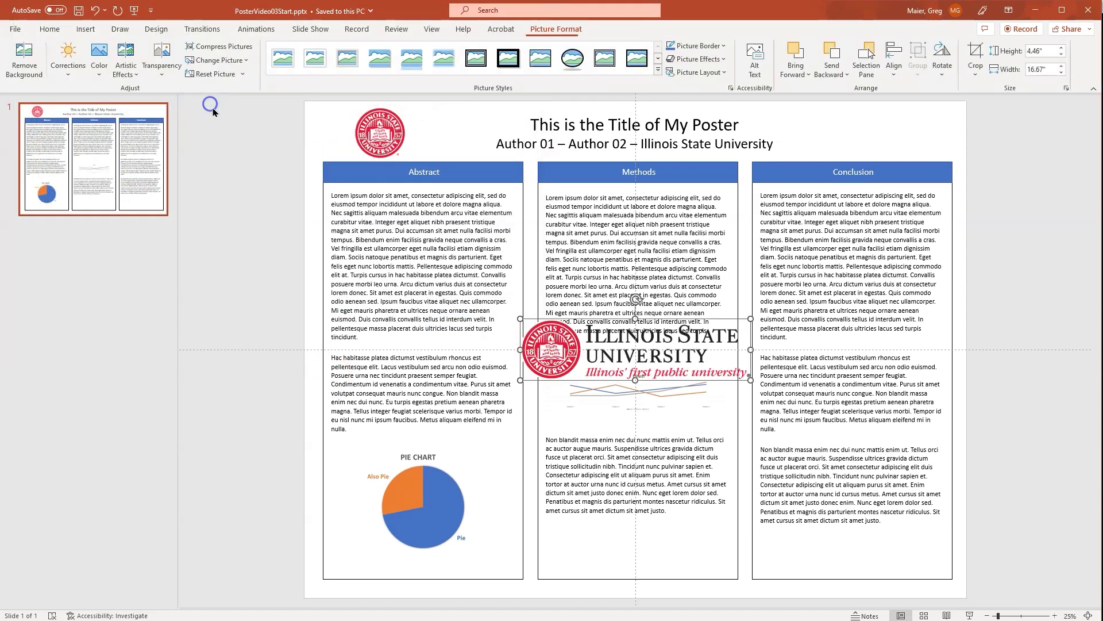
{"action": "mouse_move", "coordinate": [521, 316]}
{"action": "left_mouse_down"}
{"action": "mouse_move", "coordinate": [586, 335]}
{"action": "mouse_move", "coordinate": [828, 536]}
{"action": "mouse_move", "coordinate": [795, 531]}
{"action": "mouse_move", "coordinate": [838, 545]}
{"action": "left_mouse_up"}
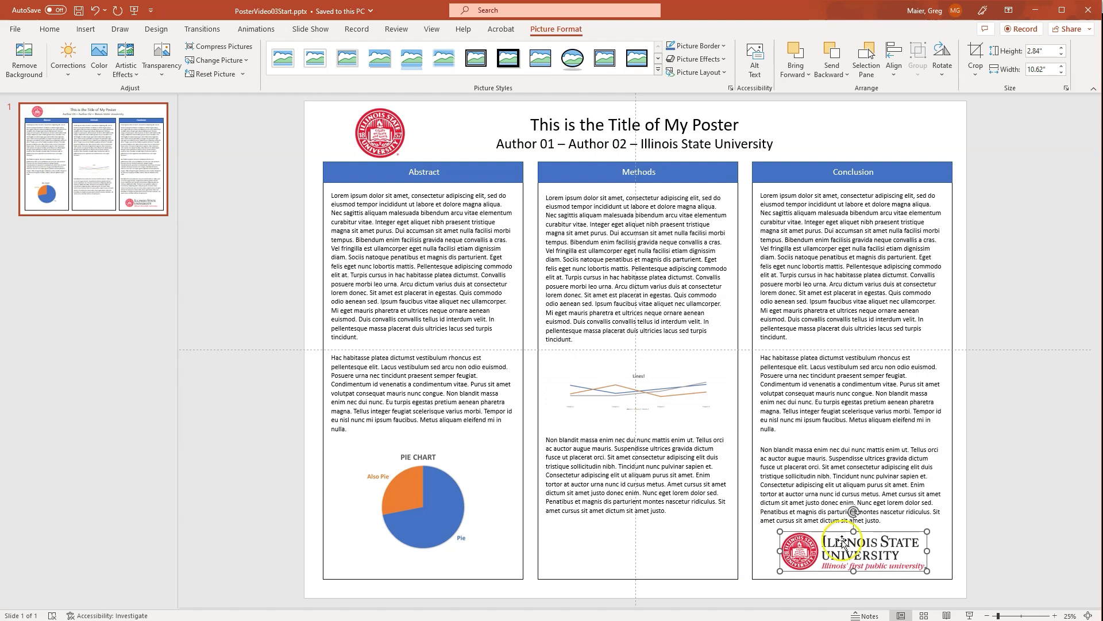
{"action": "left_click", "coordinate": [982, 453]}
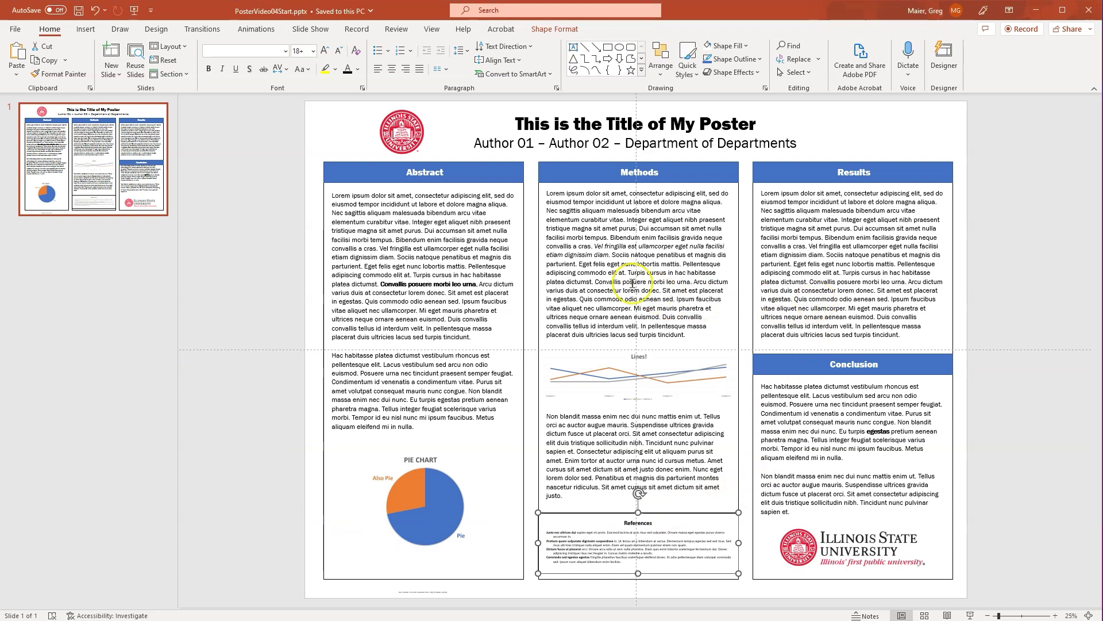
- Re-add the blank line after the Results text so the Conclusion text starts below its header
{"action": "left_click", "coordinate": [553, 193]}
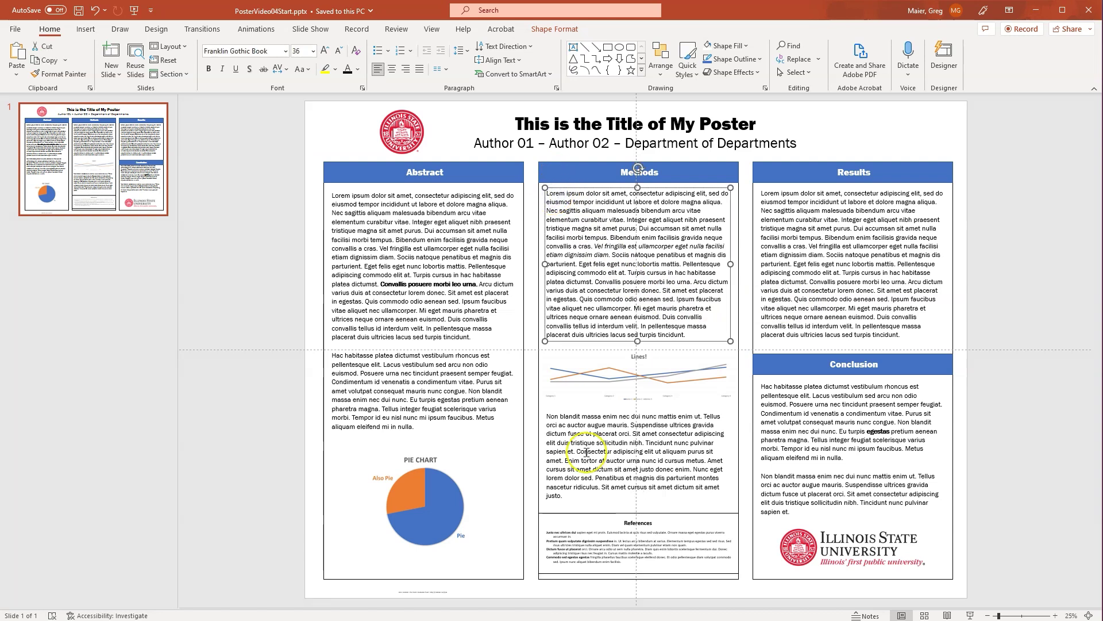
{"action": "left_click", "coordinate": [568, 413]}
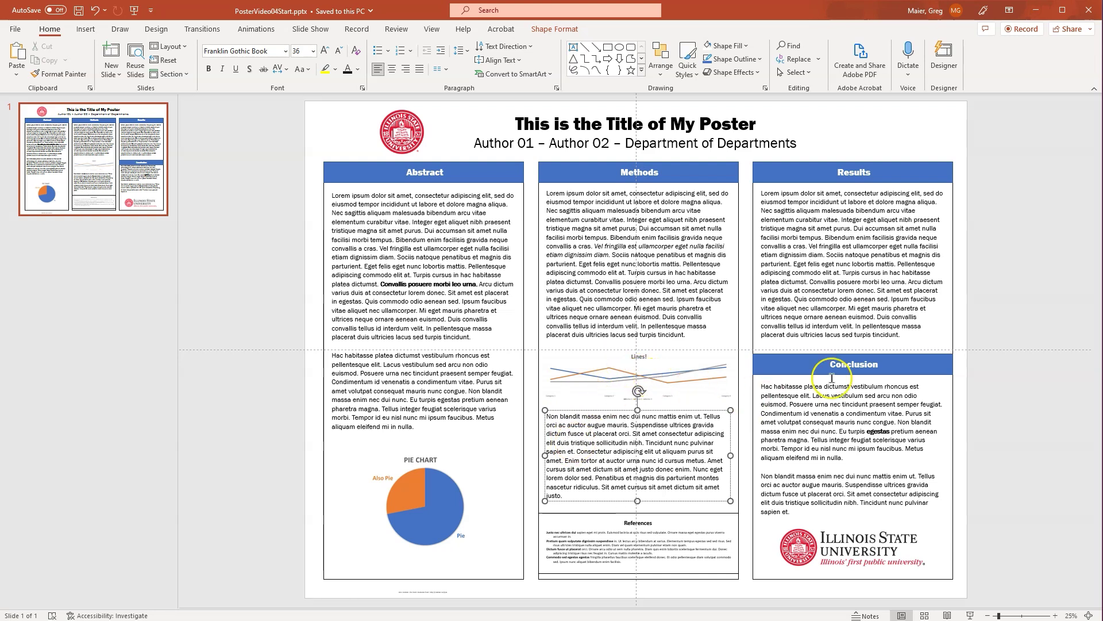
{"action": "left_click", "coordinate": [901, 335]}
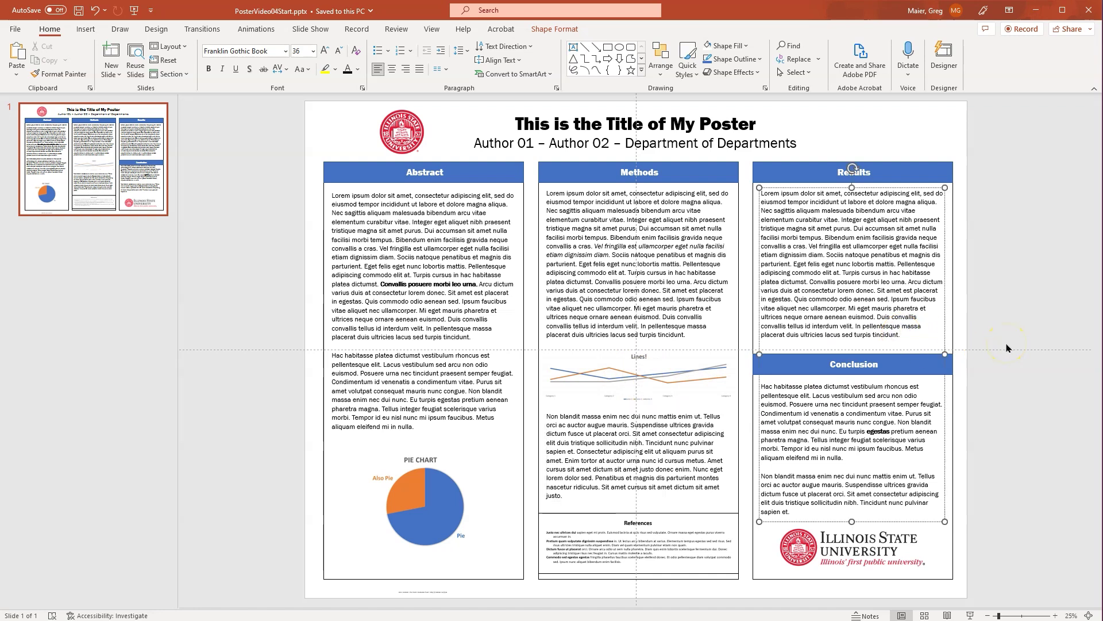
{"action": "key", "text": "Delete"}
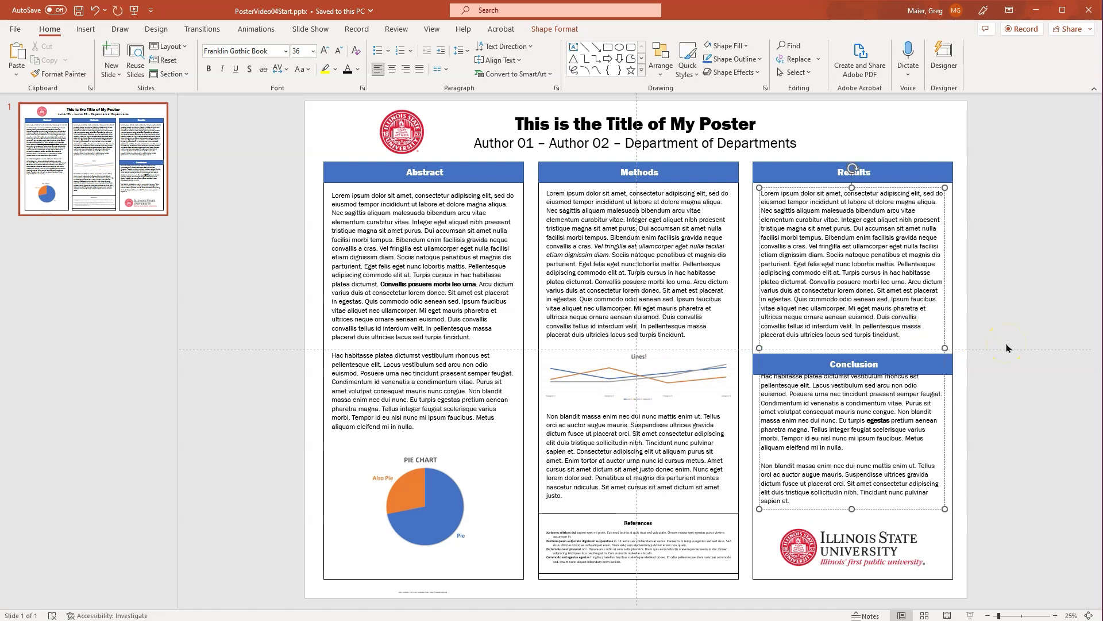
{"action": "key", "text": "Return"}
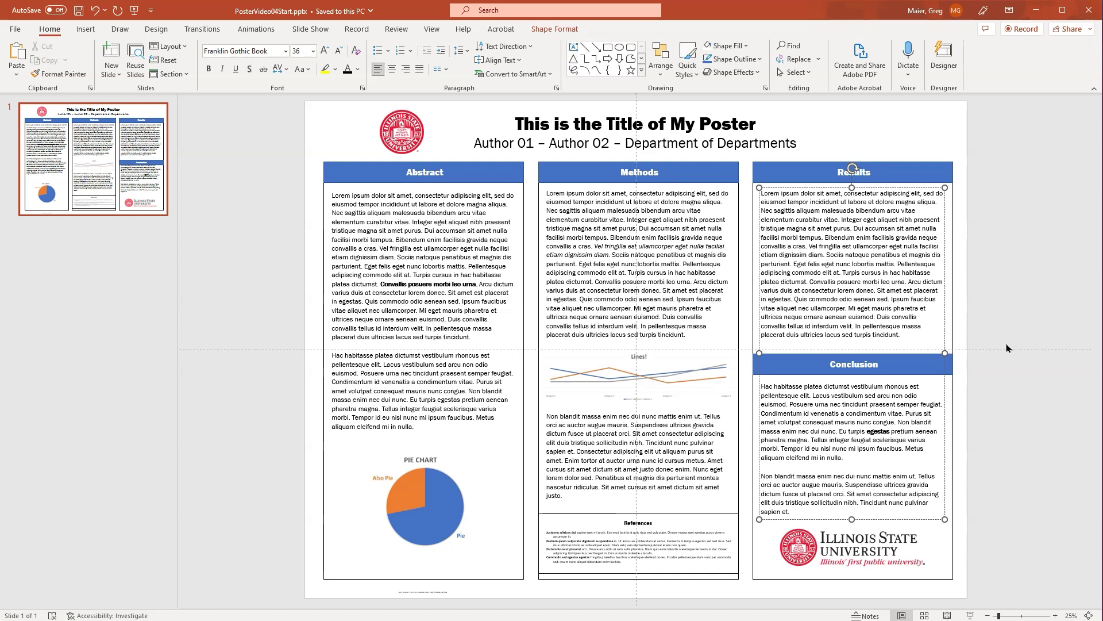
{"action": "left_click", "coordinate": [932, 367]}
{"action": "left_click", "coordinate": [978, 474]}
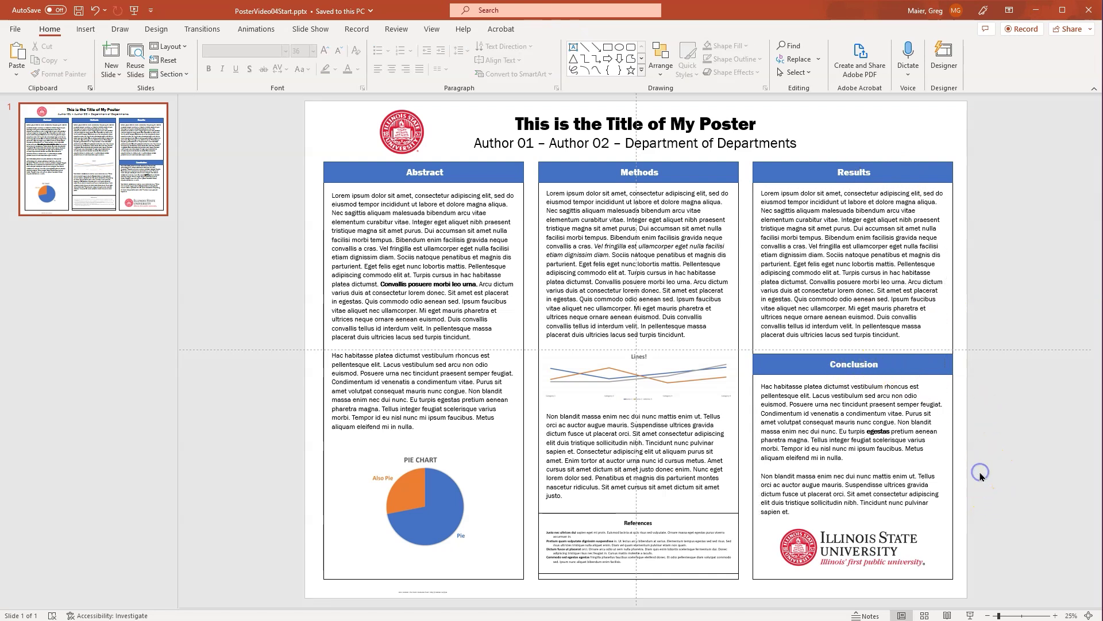
- Select the pie chart picture at the foot of the Abstract column
{"action": "left_click", "coordinate": [597, 521]}
{"action": "left_click", "coordinate": [426, 507]}
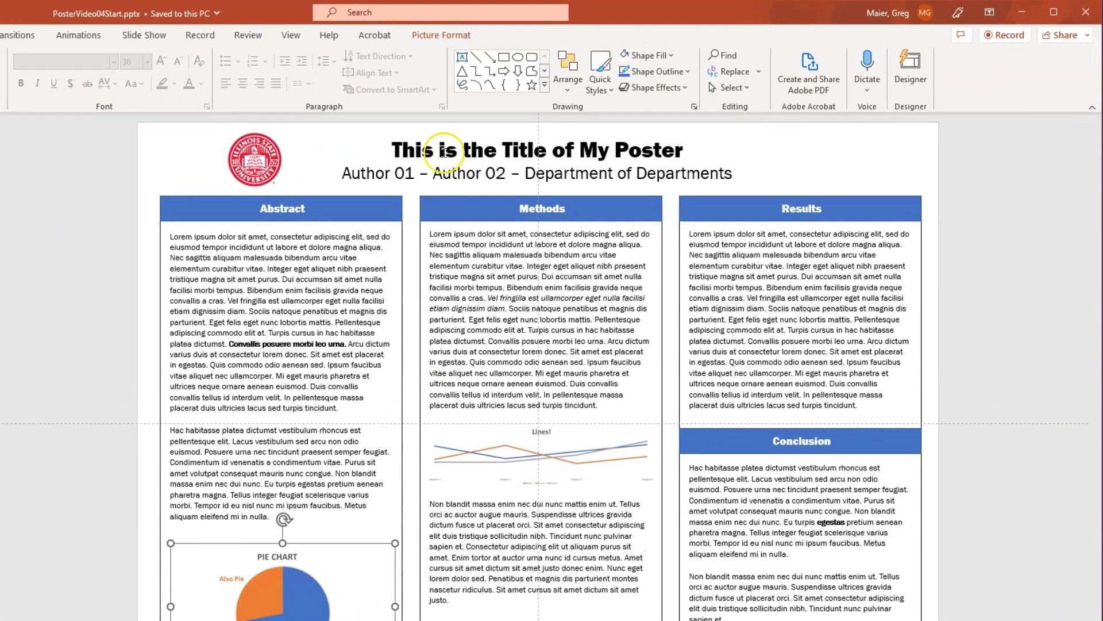
- Crop the empty left and right margins off the pie chart picture
{"action": "left_click", "coordinate": [441, 35]}
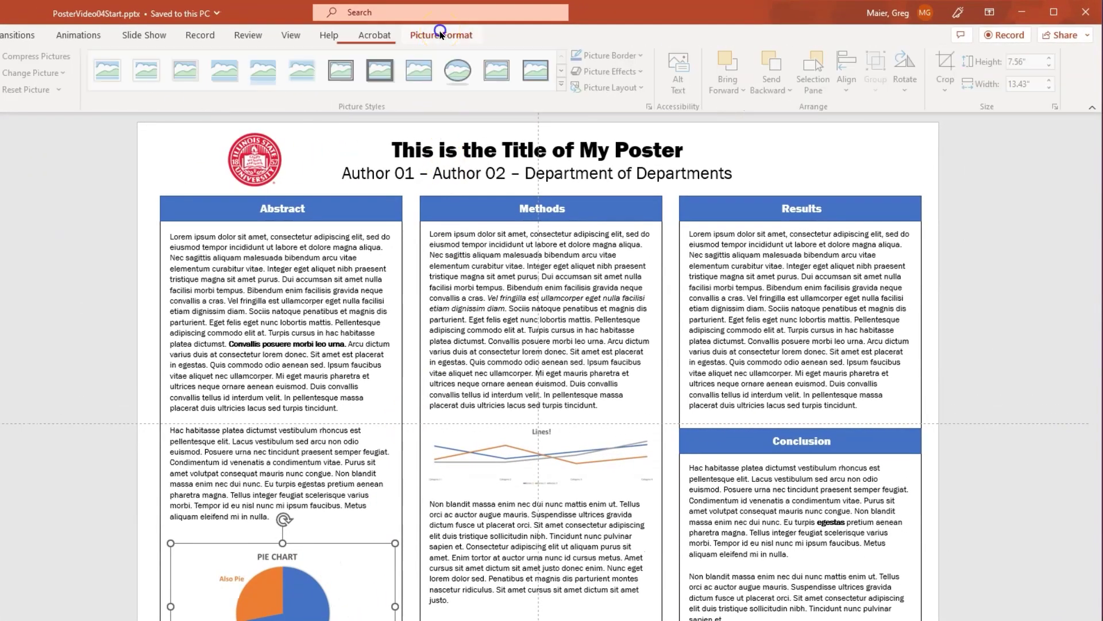
{"action": "left_click", "coordinate": [948, 66]}
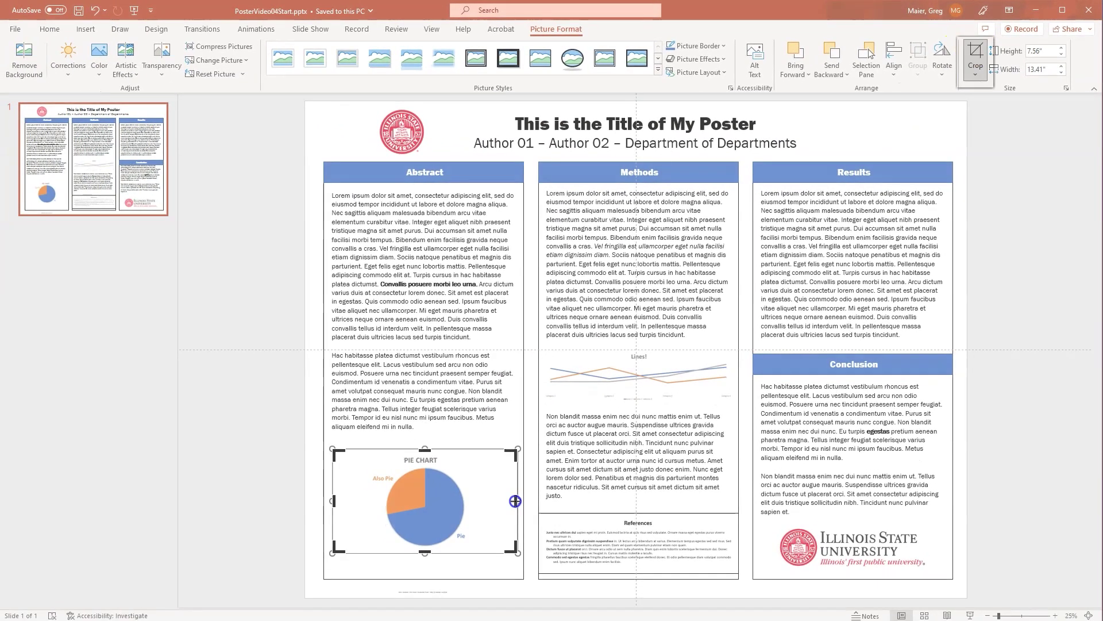
{"action": "left_click_drag", "start_coordinate": [515, 500], "coordinate": [482, 501]}
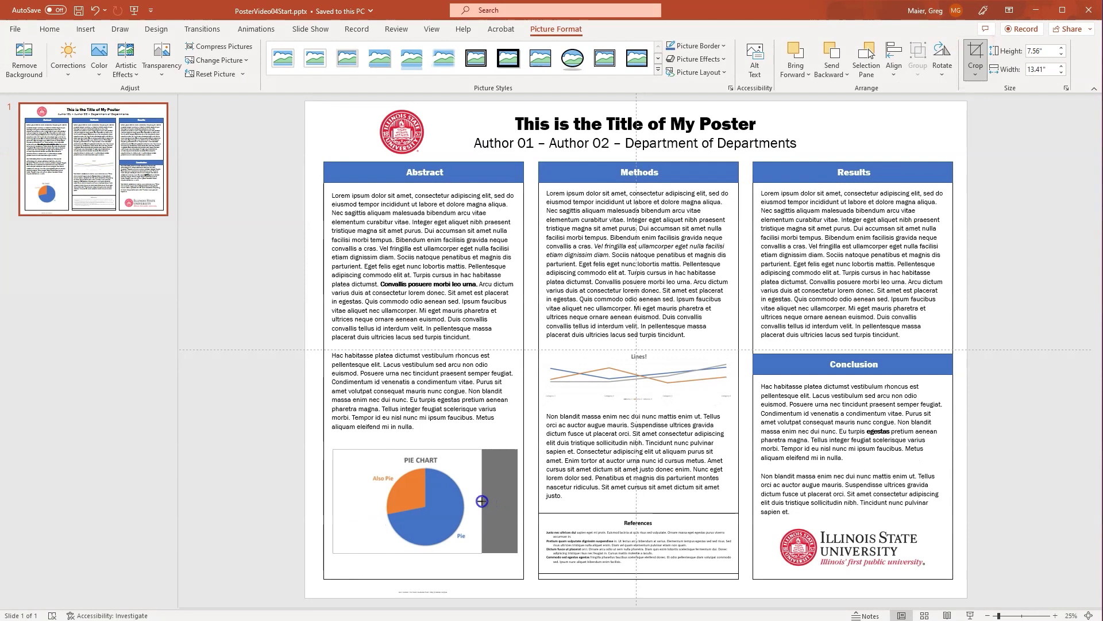
{"action": "left_click_drag", "start_coordinate": [332, 501], "coordinate": [363, 502]}
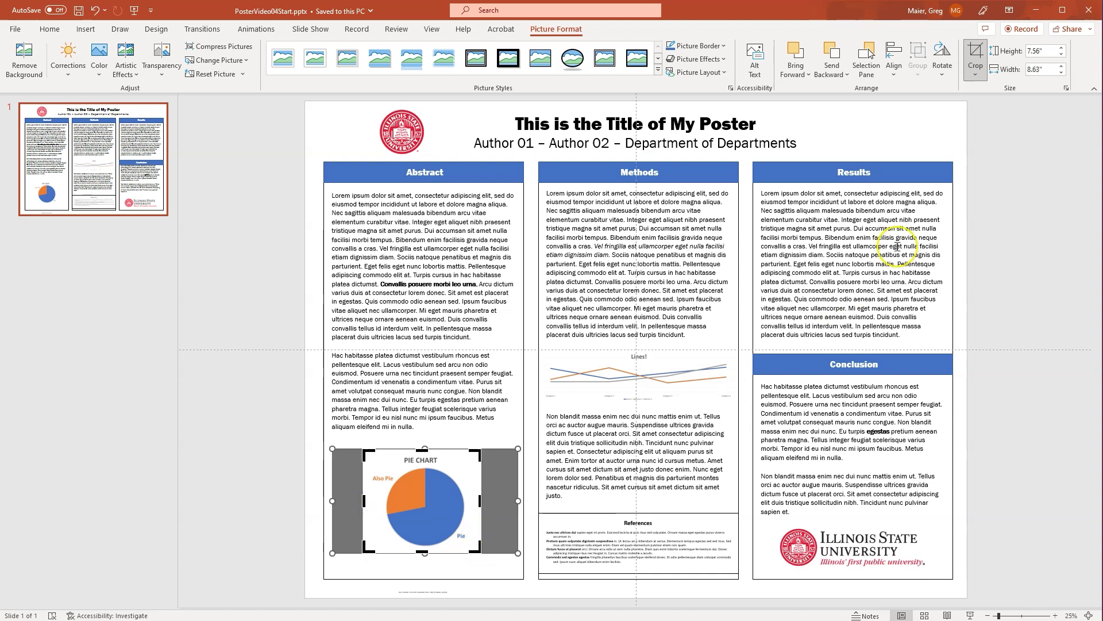
{"action": "left_click", "coordinate": [975, 50]}
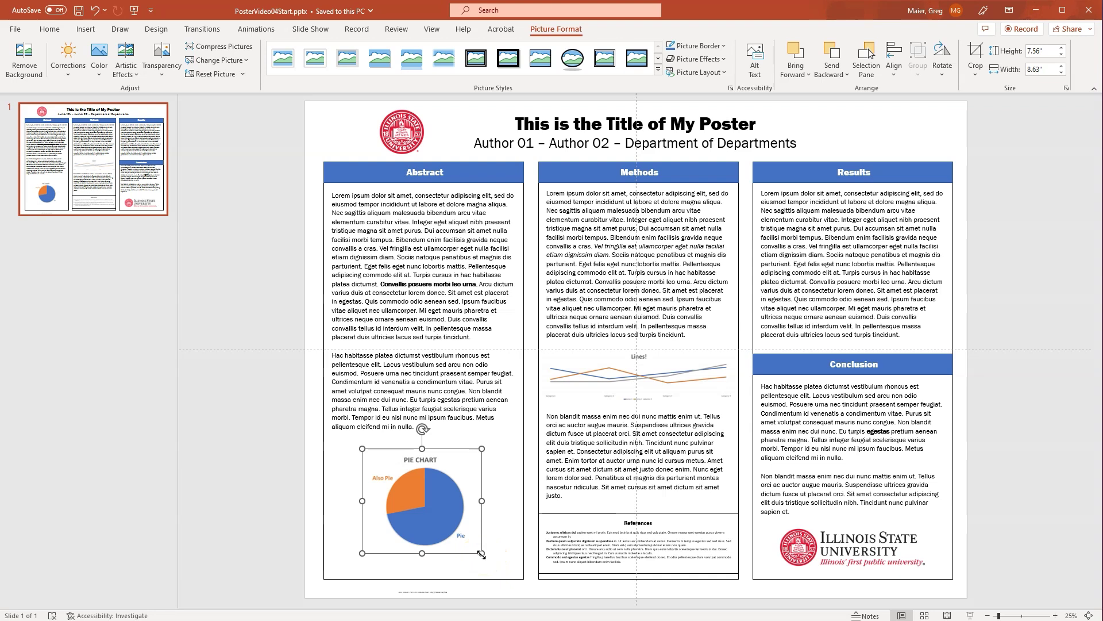
- Enlarge the pie chart from both corners and center it at the bottom of the Abstract column
{"action": "left_click_drag", "start_coordinate": [481, 554], "coordinate": [502, 571]}
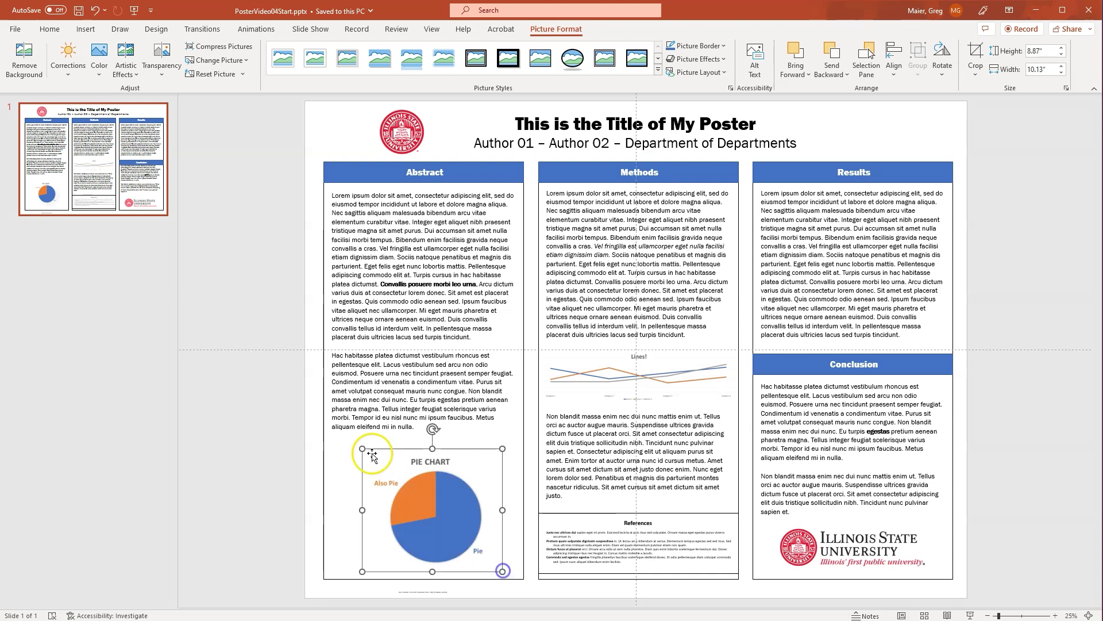
{"action": "left_click_drag", "start_coordinate": [372, 455], "coordinate": [357, 441]}
{"action": "left_click_drag", "start_coordinate": [430, 505], "coordinate": [427, 506]}
{"action": "left_click", "coordinate": [262, 509]}
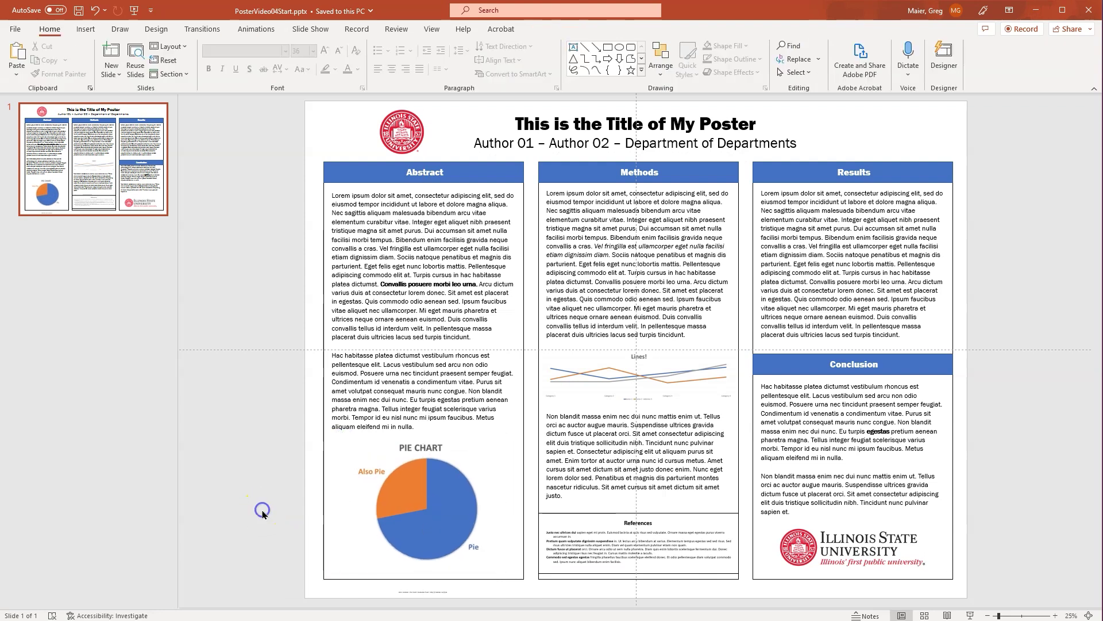
{"action": "left_click", "coordinate": [432, 522]}
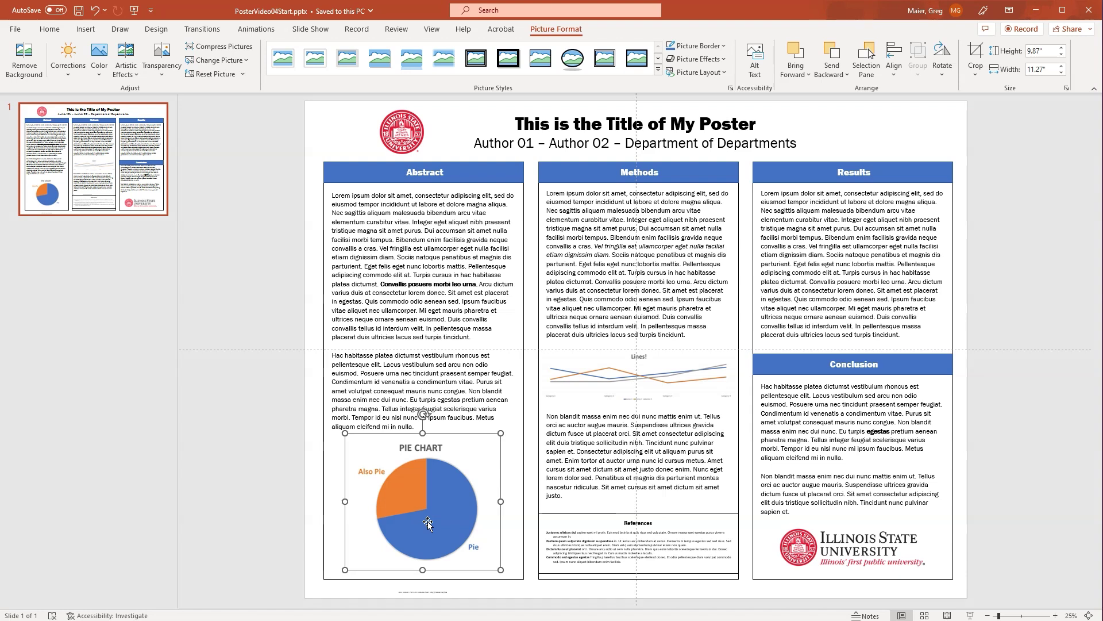
{"action": "key", "text": "Up"}
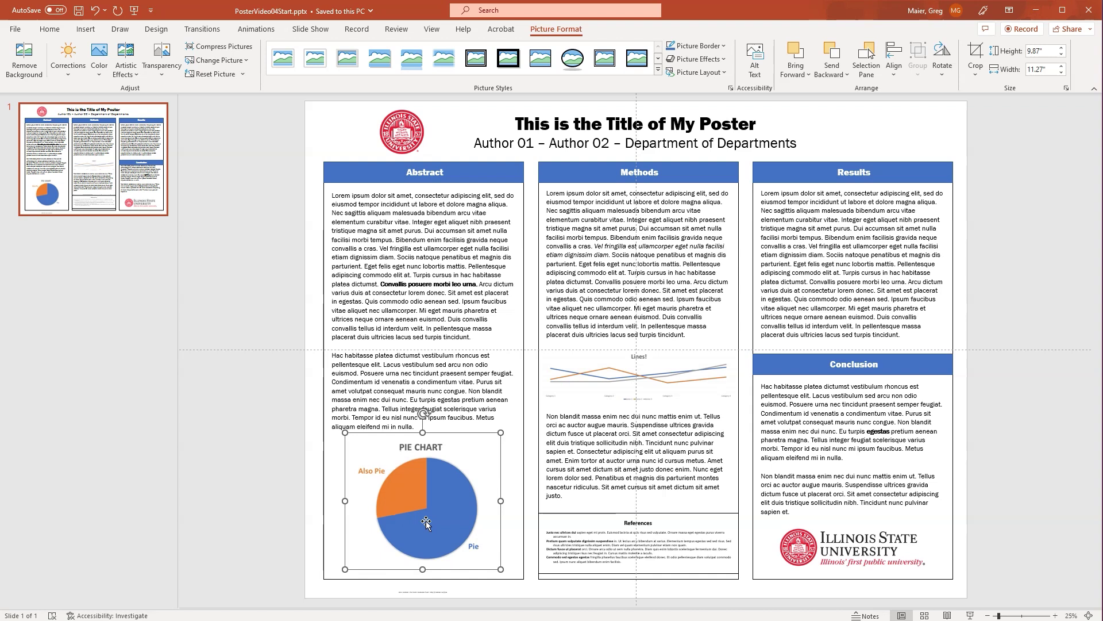
{"action": "left_click", "coordinate": [415, 595]}
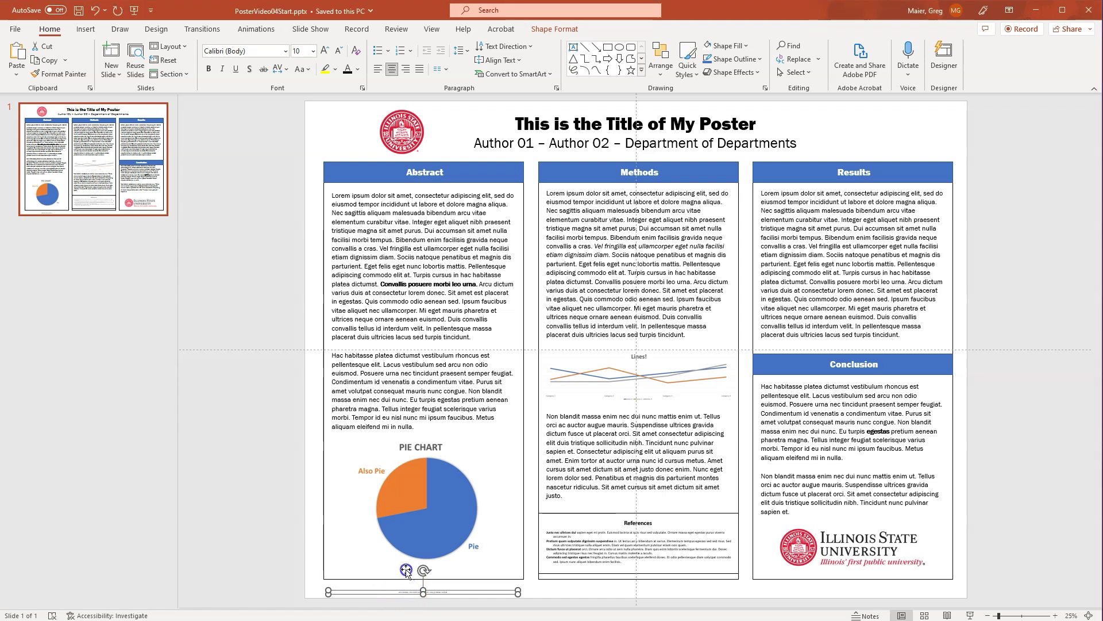
- Drag the small caption text box up to sit directly under the pie chart
{"action": "left_click_drag", "start_coordinate": [406, 571], "coordinate": [413, 566]}
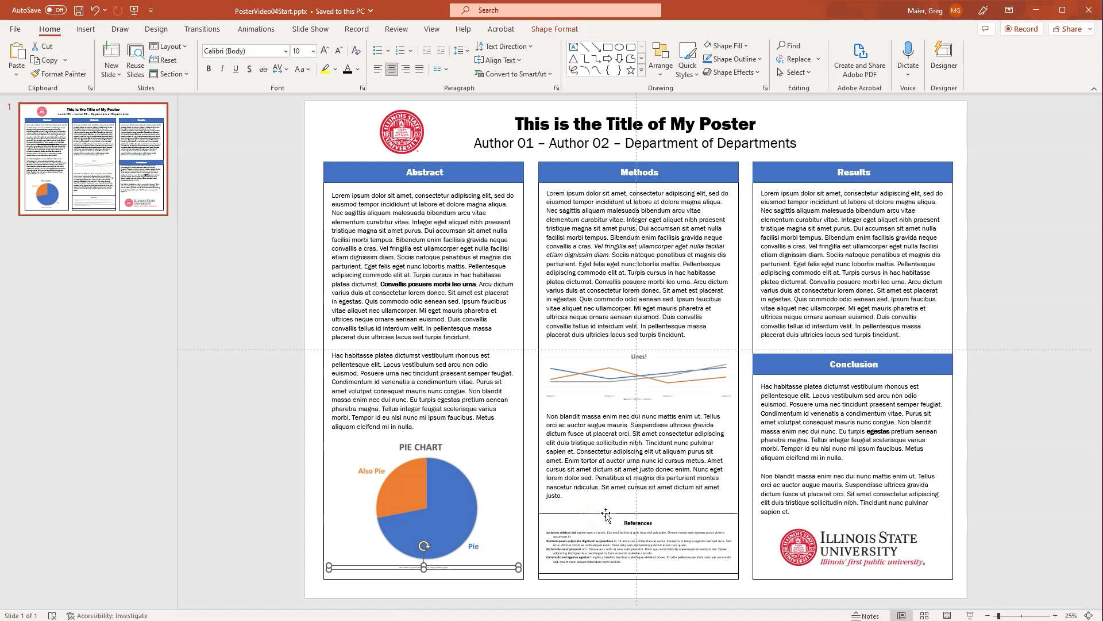
{"action": "left_click", "coordinate": [606, 513]}
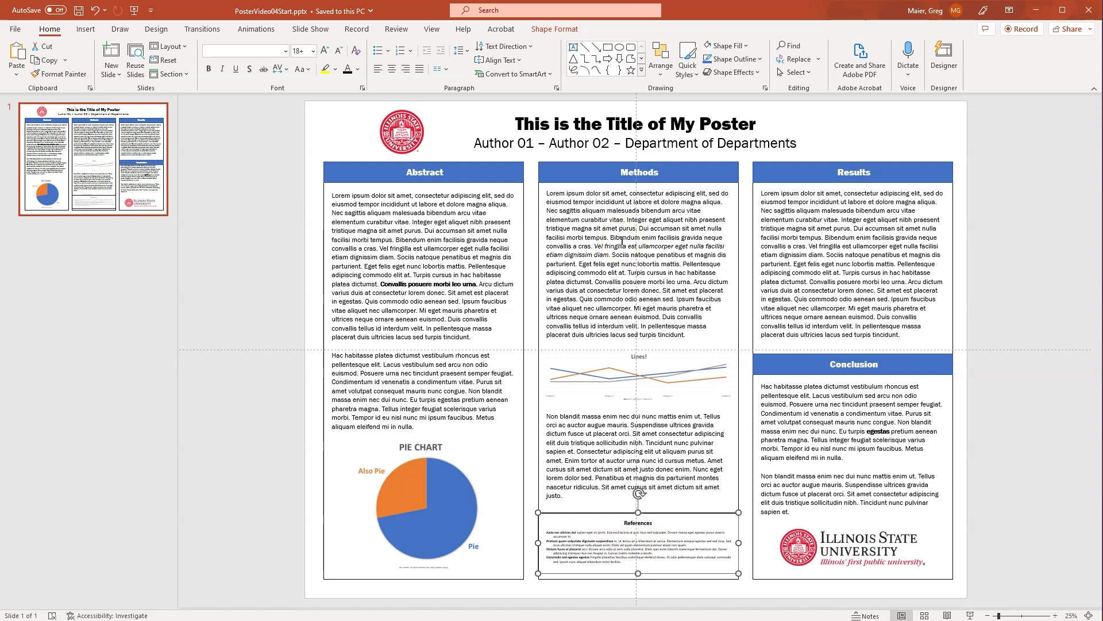
- Give the References text box a light blue theme-colour shape fill
{"action": "key", "text": "Escape"}
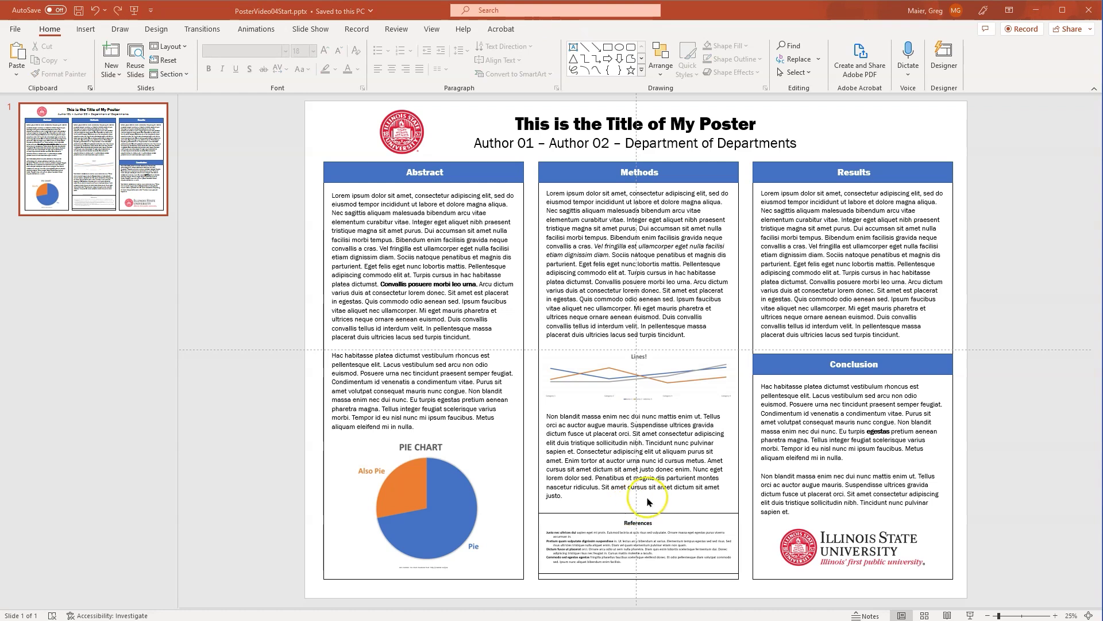
{"action": "left_click", "coordinate": [599, 518]}
{"action": "key", "text": "ctrl+a"}
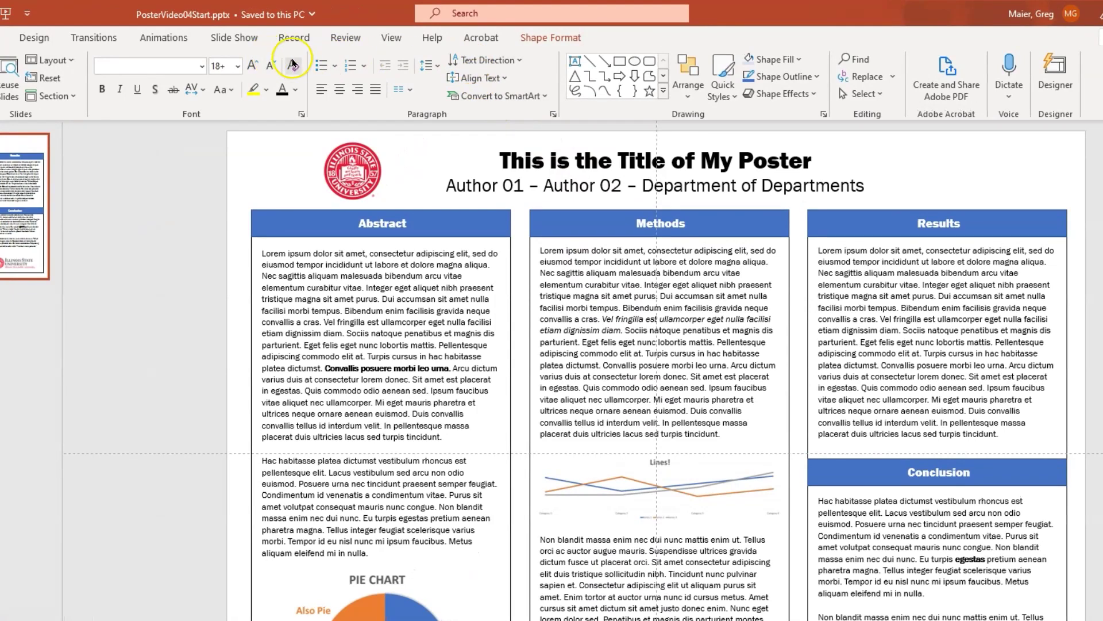
{"action": "left_click", "coordinate": [549, 38]}
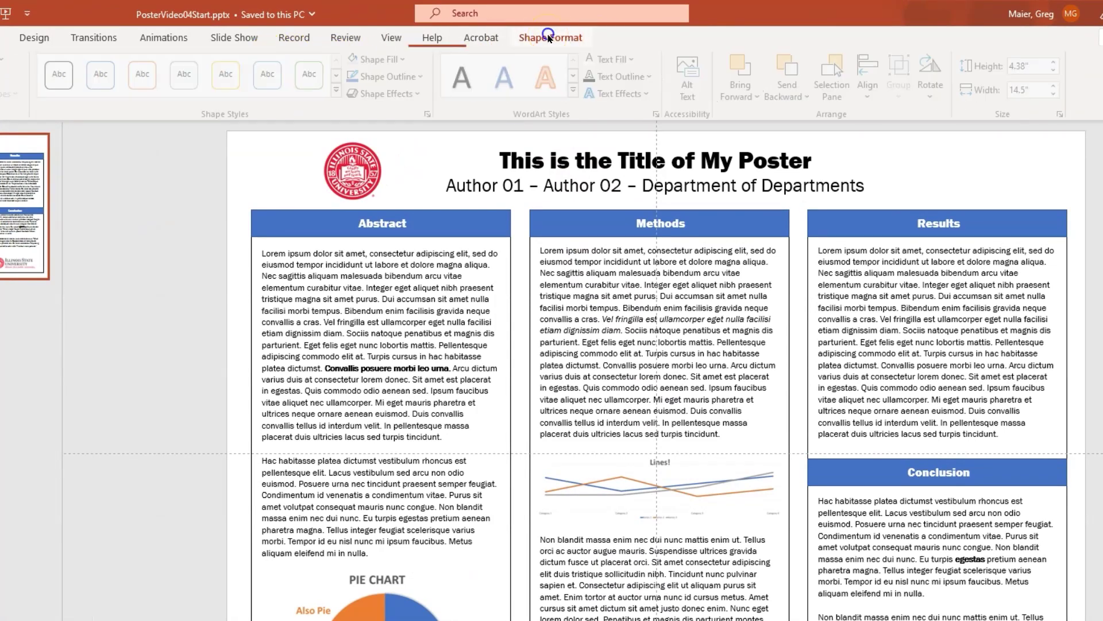
{"action": "left_click", "coordinate": [379, 59]}
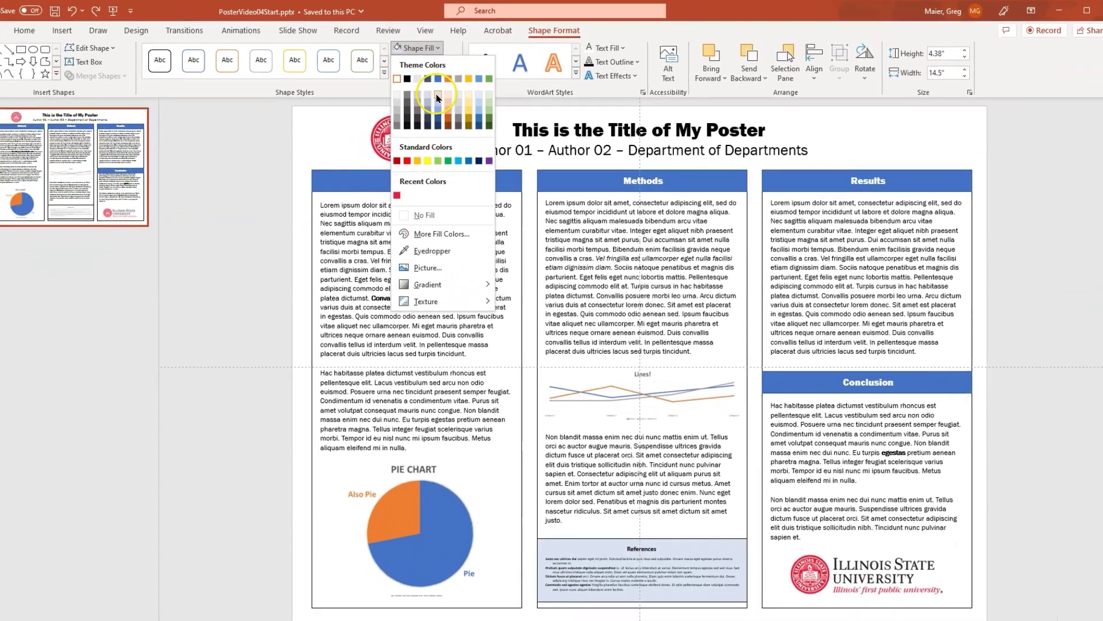
{"action": "left_click", "coordinate": [407, 115]}
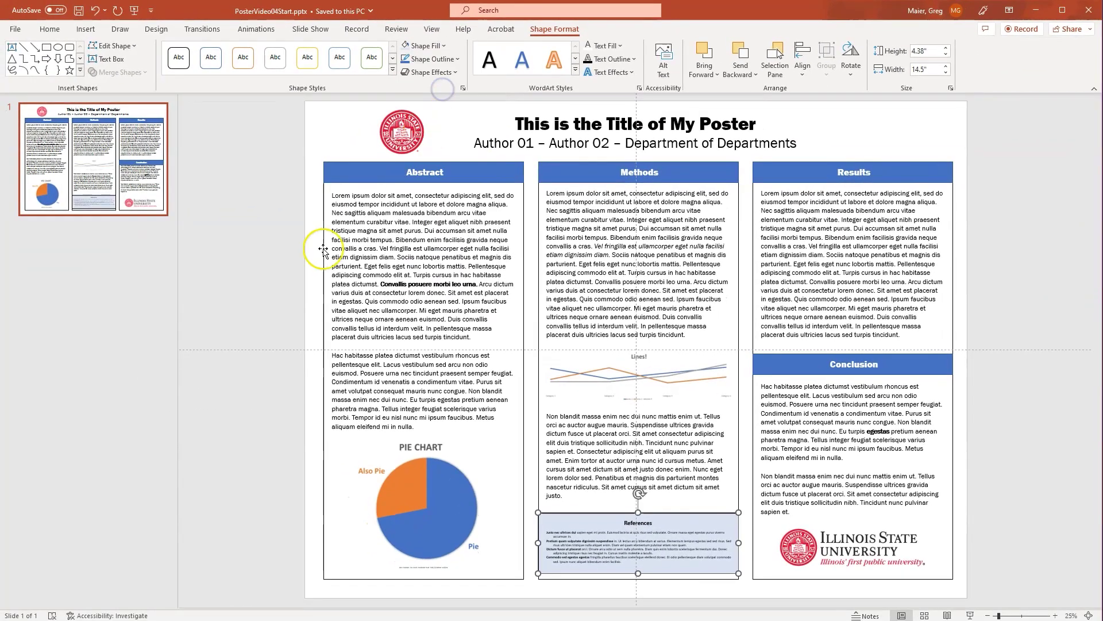
{"action": "left_click", "coordinate": [279, 349]}
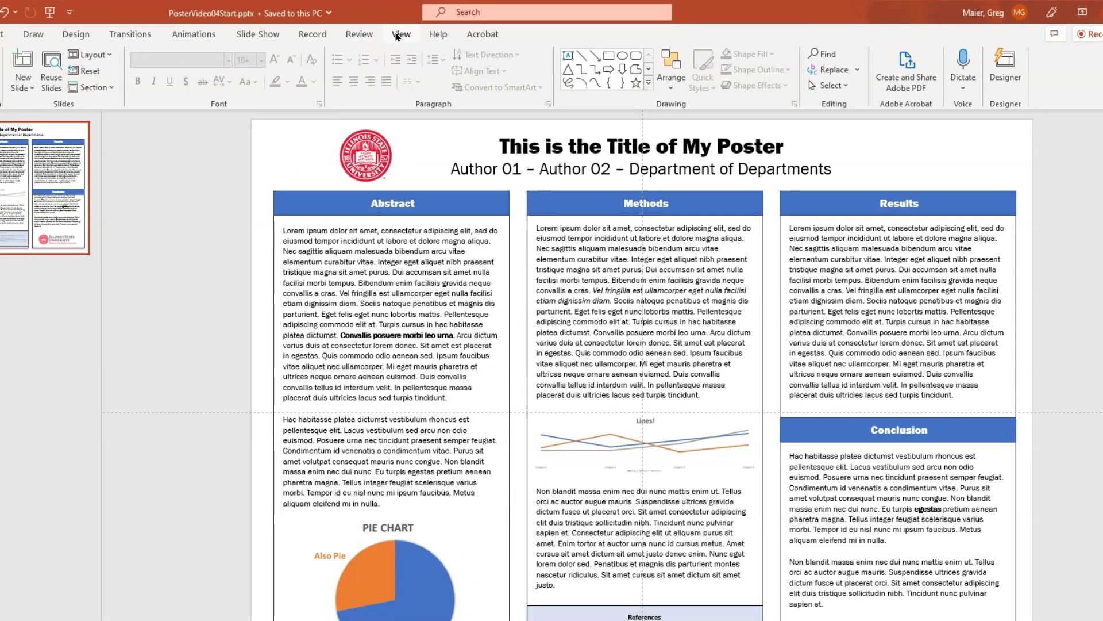
- Zoom the poster view to 100%
{"action": "left_click", "coordinate": [396, 36]}
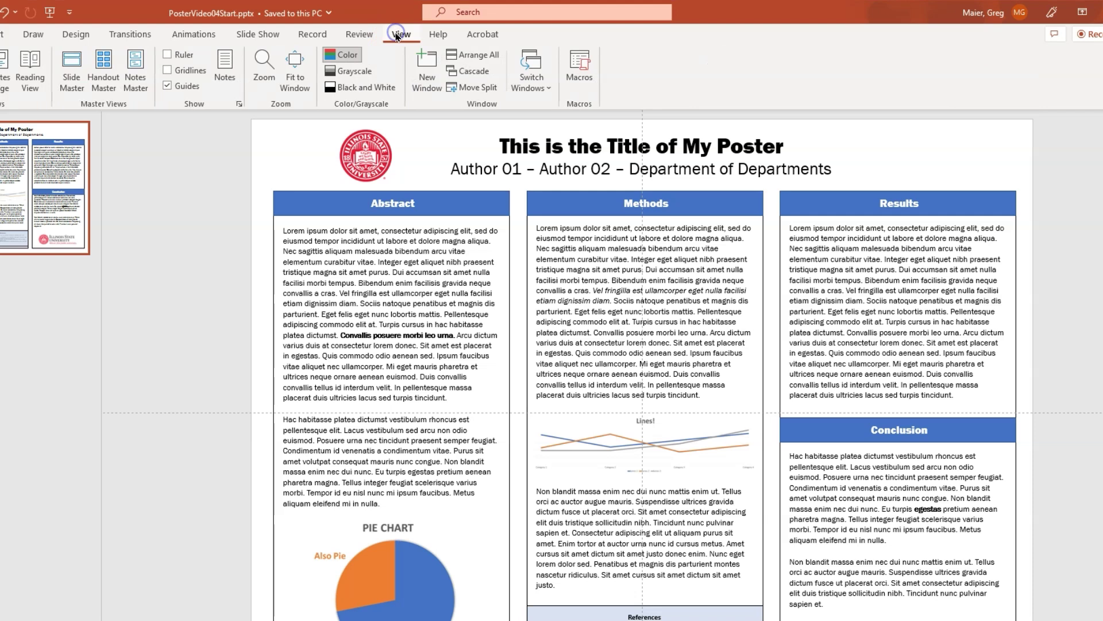
{"action": "left_click", "coordinate": [261, 61]}
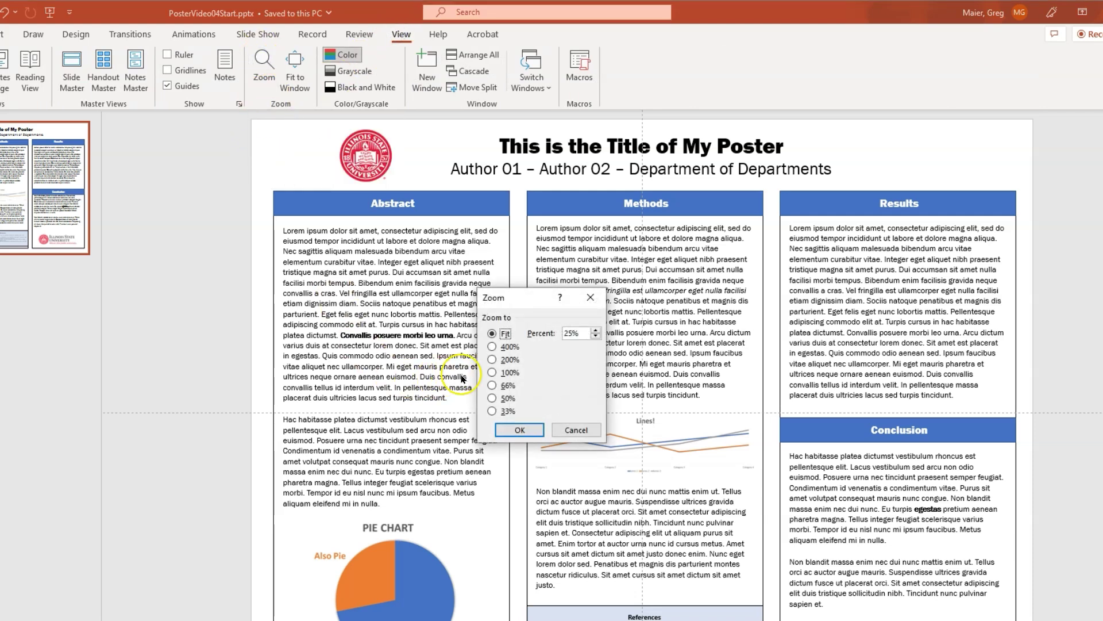
{"action": "left_click", "coordinate": [492, 372]}
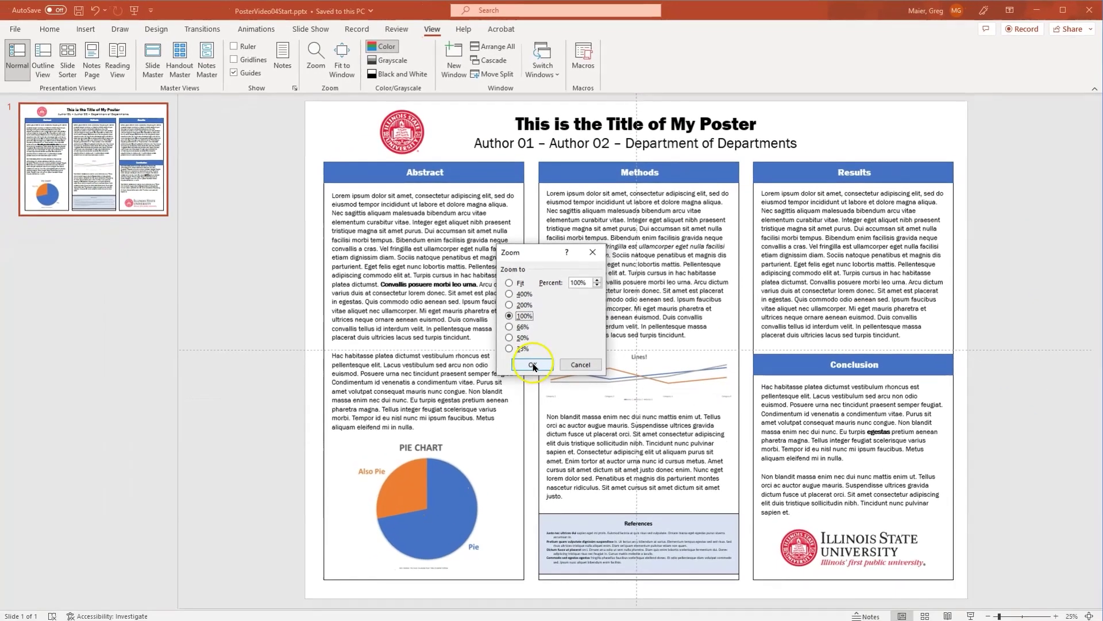
{"action": "left_click", "coordinate": [545, 432]}
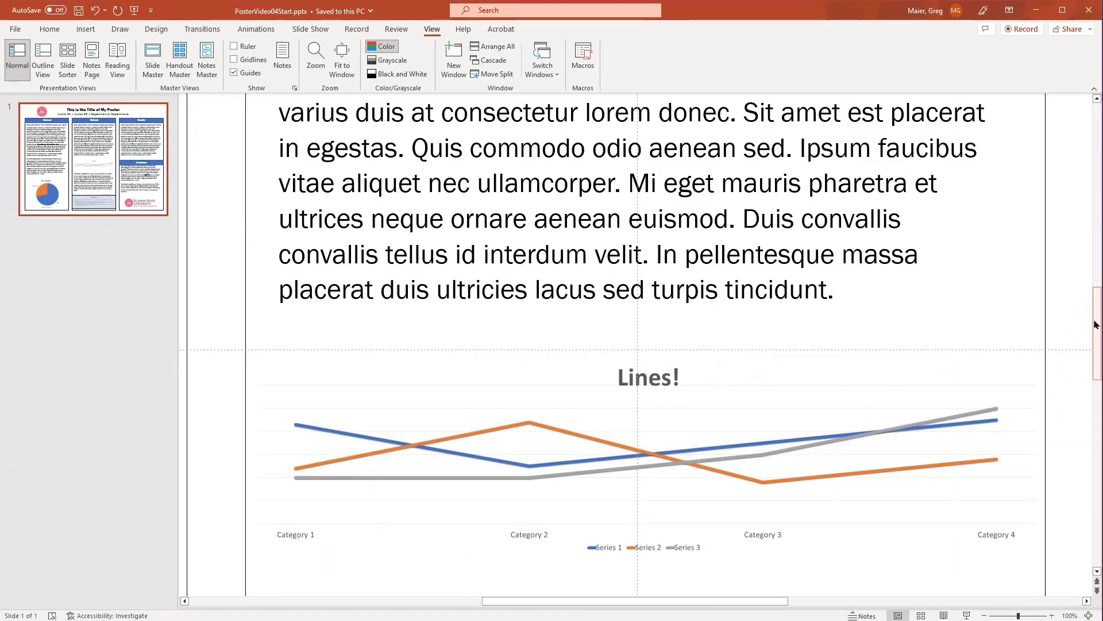
- Scroll across the magnified poster, checking the university logo, down toward the pie chart
{"action": "left_click_drag", "start_coordinate": [1094, 324], "coordinate": [1093, 153]}
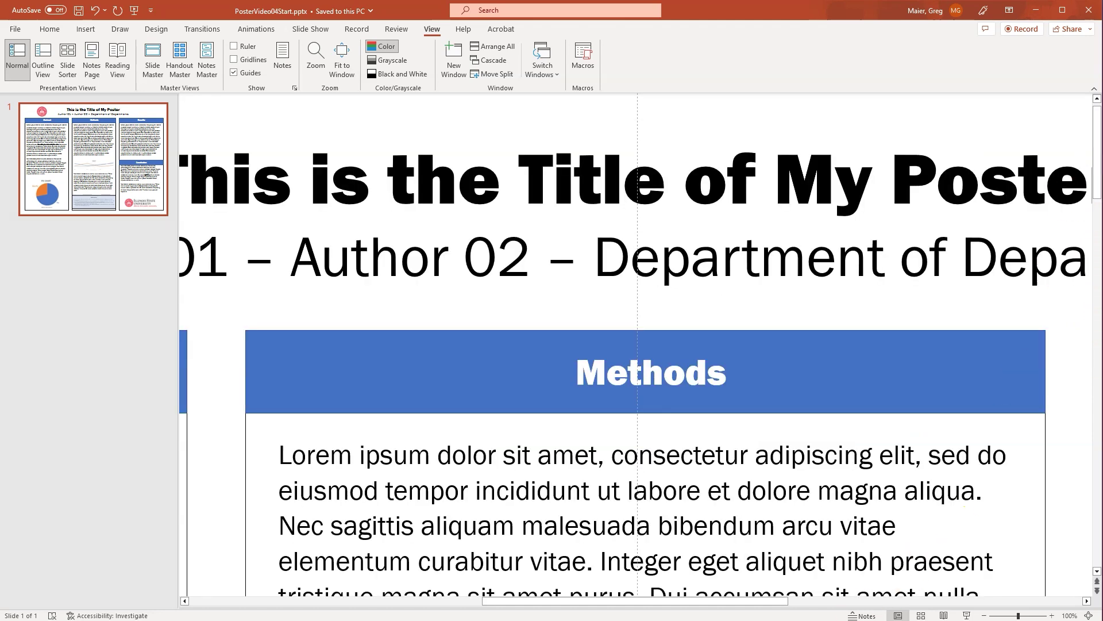
{"action": "left_click_drag", "start_coordinate": [603, 601], "coordinate": [396, 601]}
{"action": "left_click", "coordinate": [397, 276]}
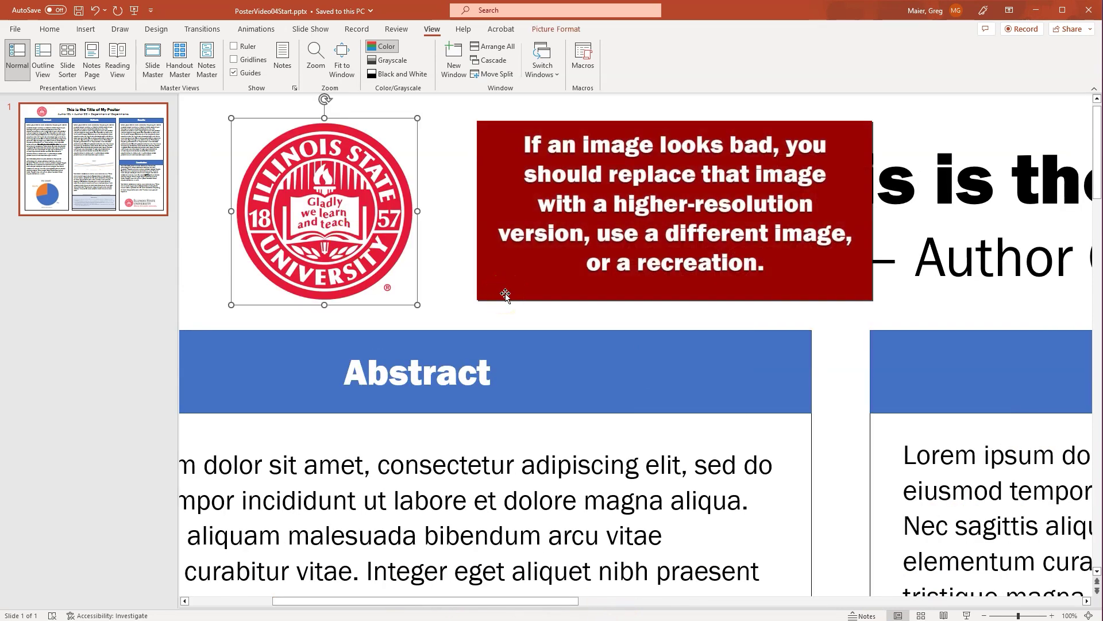
{"action": "left_click", "coordinate": [1098, 212]}
{"action": "left_click_drag", "start_coordinate": [1098, 213], "coordinate": [1098, 557]}
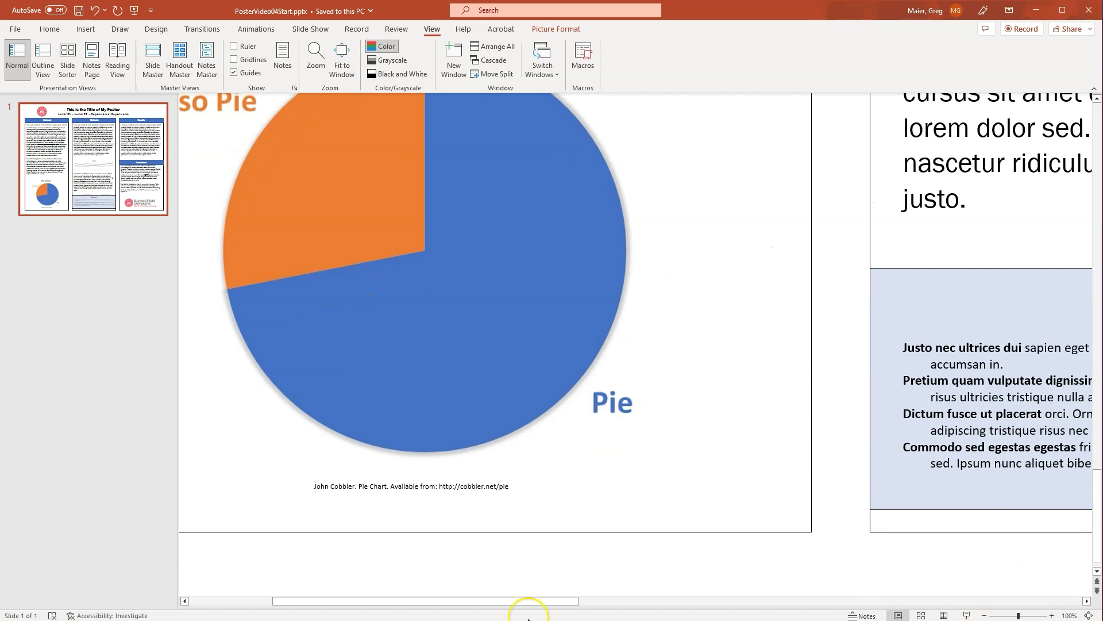
- Inspect the citation caption under the pie chart, then fit the whole slide to the window
{"action": "left_click", "coordinate": [384, 488]}
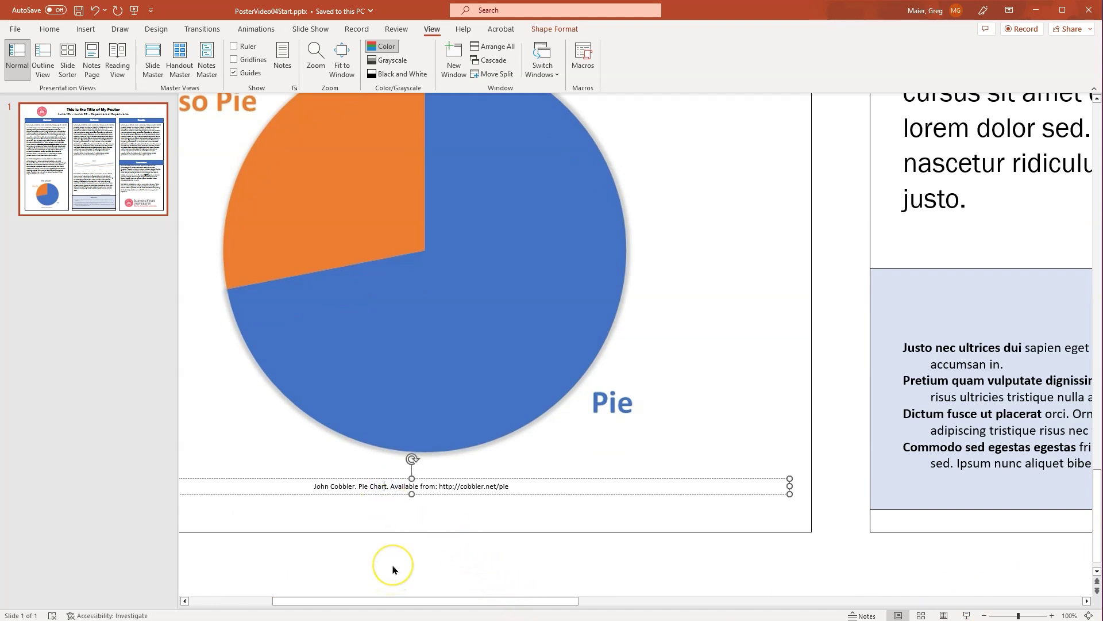
{"action": "left_click", "coordinate": [399, 550]}
{"action": "scroll", "coordinate": [500, 510], "scroll_direction": "up", "scroll_amount": 1}
{"action": "scroll", "coordinate": [500, 509], "scroll_direction": "left", "scroll_amount": 2}
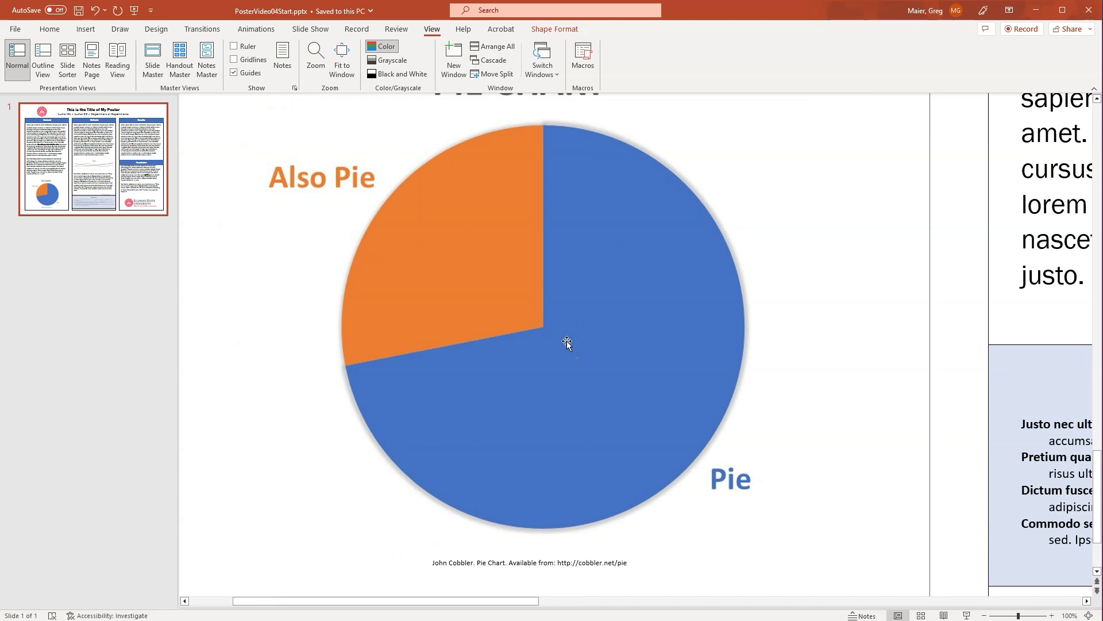
{"action": "left_click", "coordinate": [550, 563]}
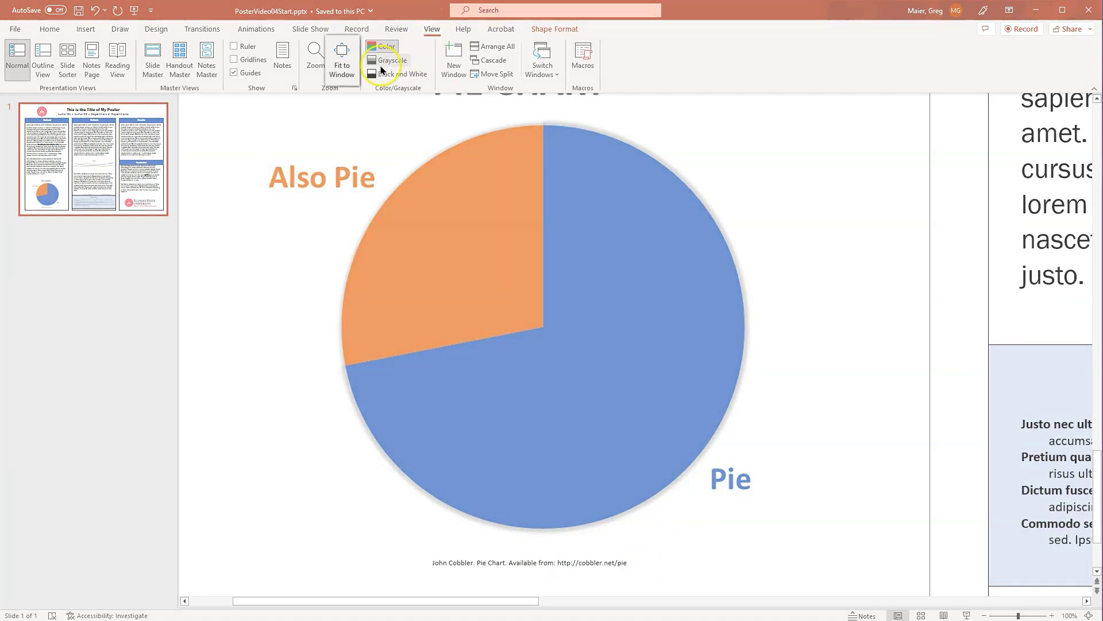
{"action": "left_click", "coordinate": [341, 53]}
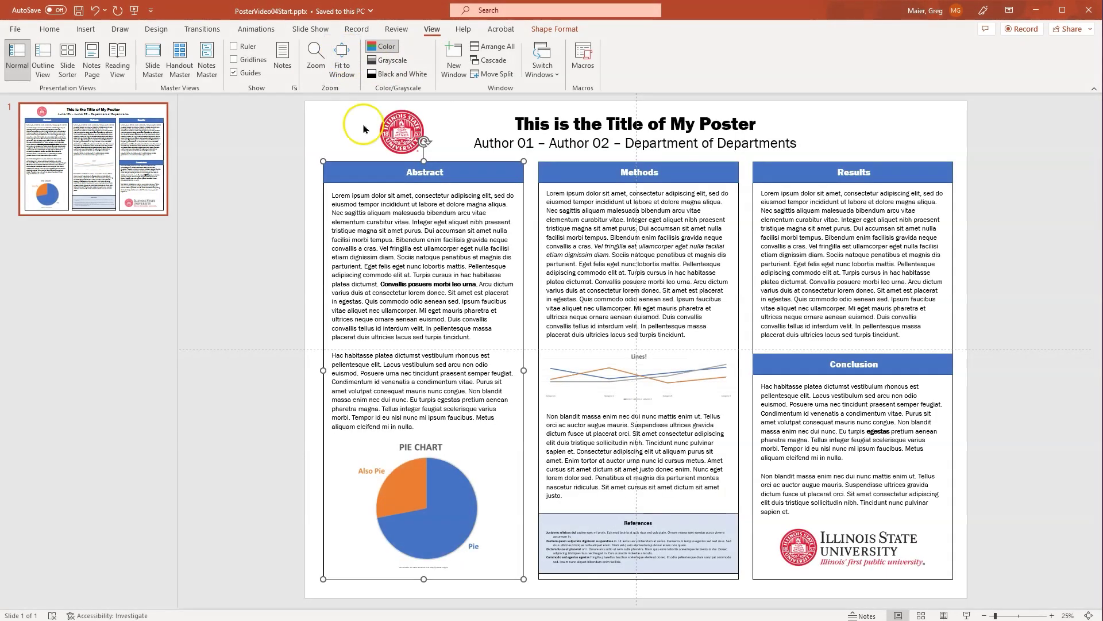
{"action": "left_click", "coordinate": [305, 504]}
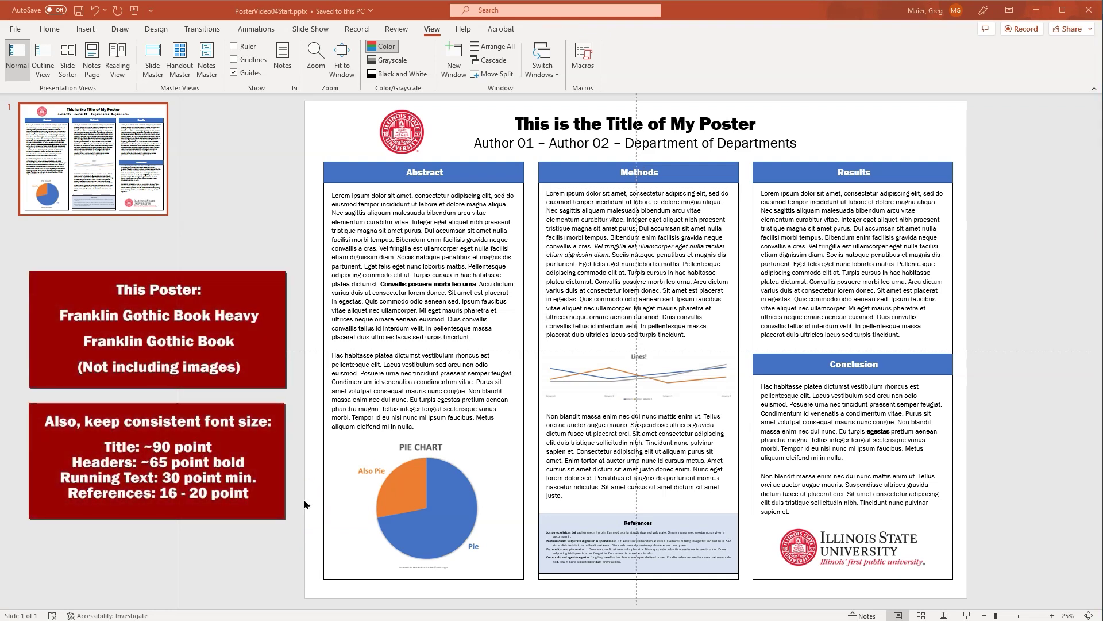
{"action": "left_click", "coordinate": [304, 498]}
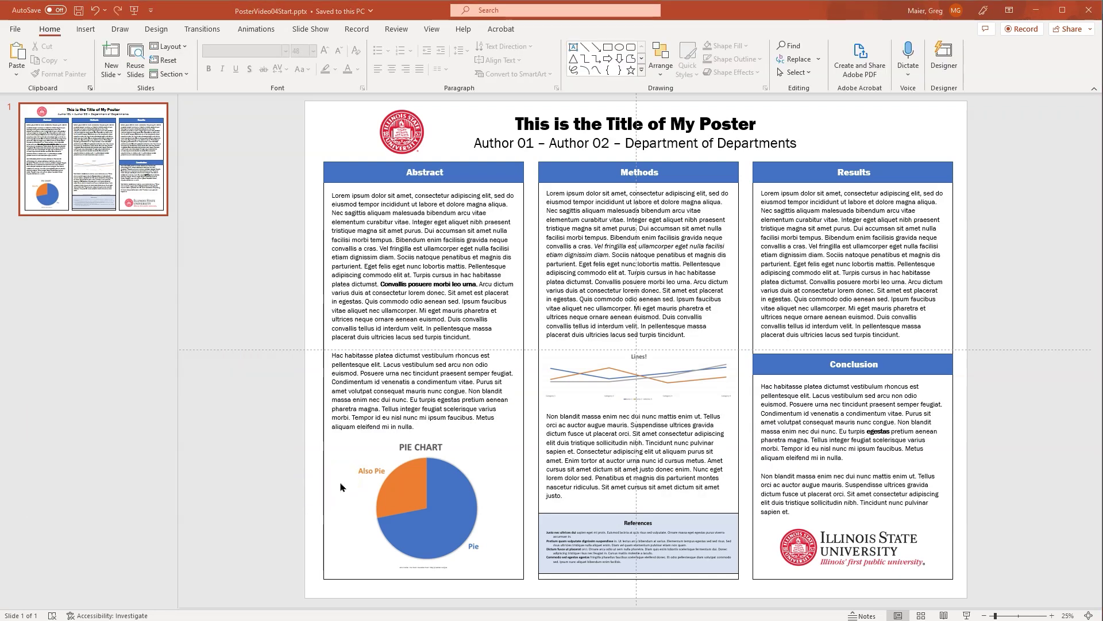
{"action": "left_click", "coordinate": [980, 556]}
{"action": "left_click", "coordinate": [1018, 515]}
{"action": "left_click", "coordinate": [670, 127]}
- Give the title box a black shape fill and white title and author text
{"action": "left_click", "coordinate": [651, 118]}
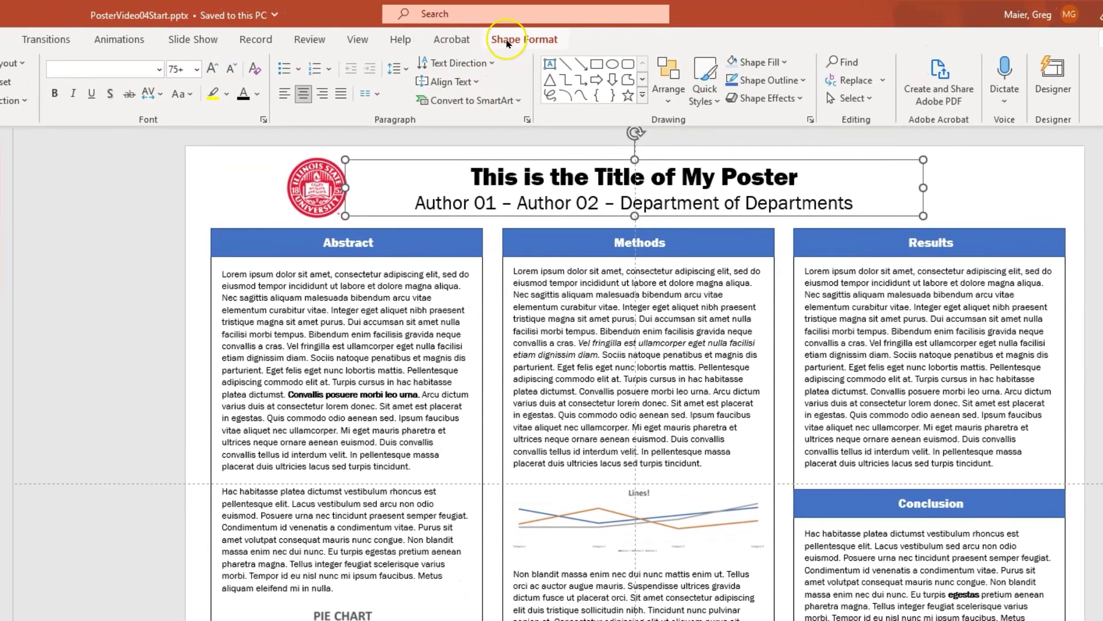
{"action": "left_click", "coordinate": [507, 41]}
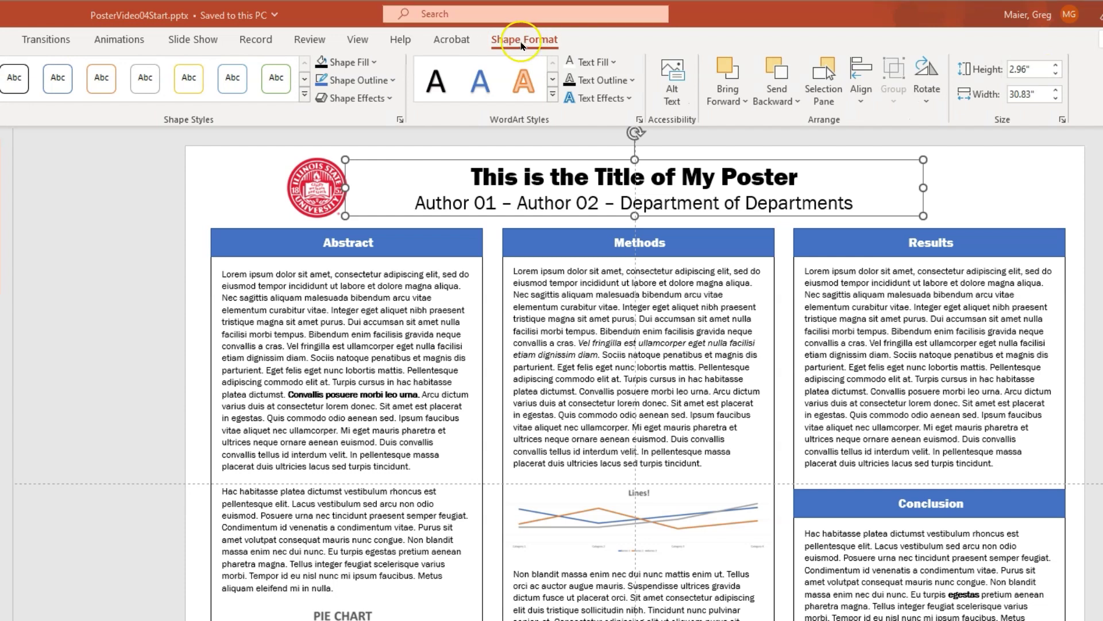
{"action": "left_click", "coordinate": [362, 62]}
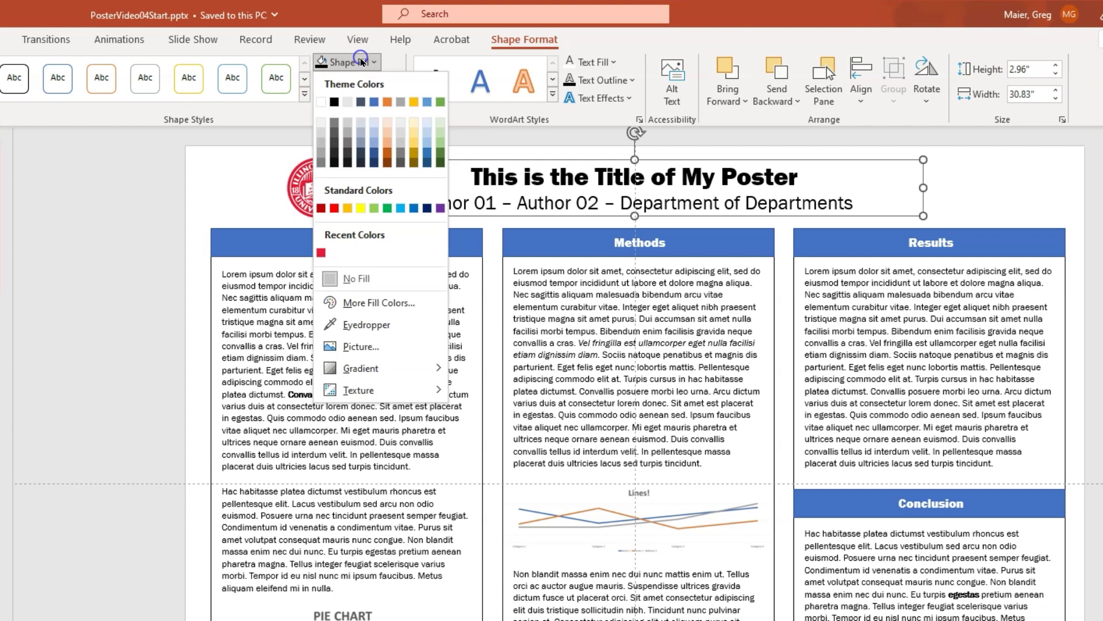
{"action": "left_click", "coordinate": [334, 102]}
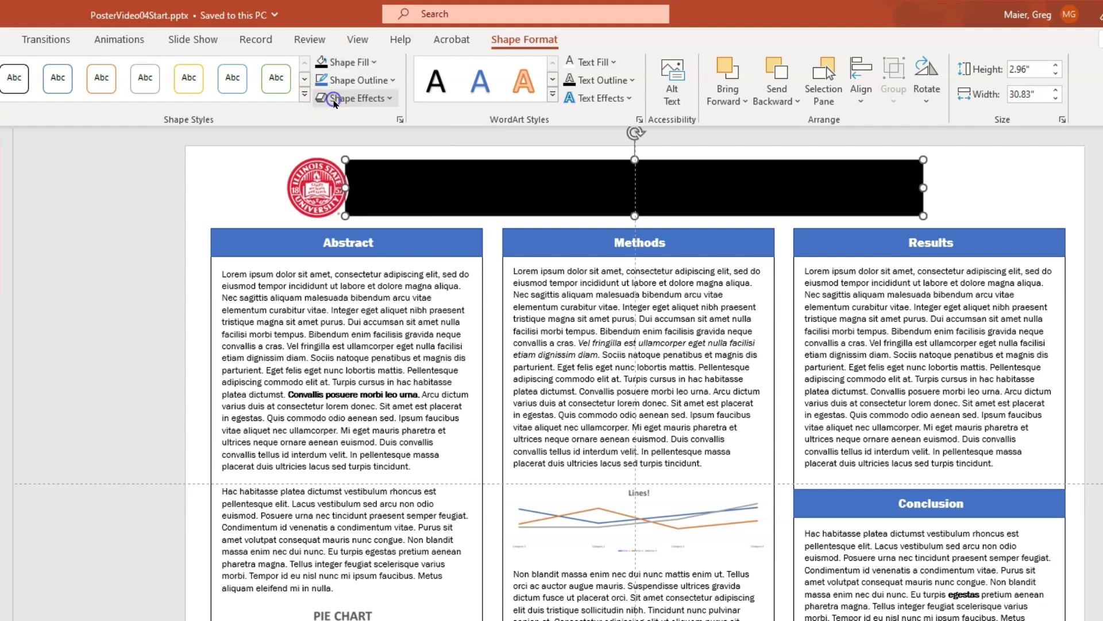
{"action": "left_click", "coordinate": [594, 62]}
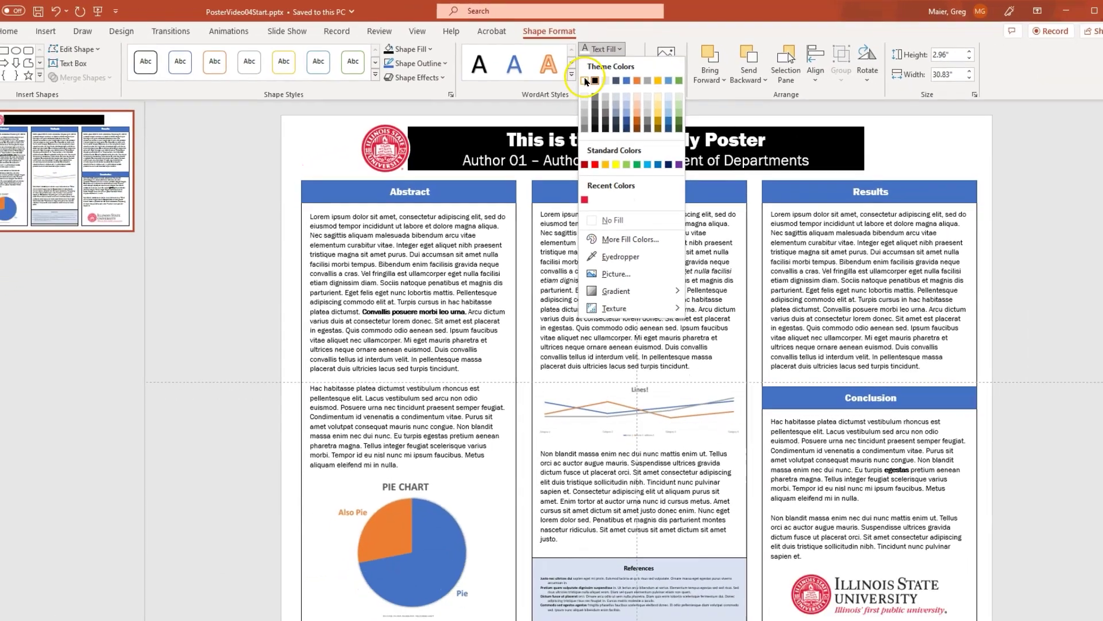
{"action": "left_click", "coordinate": [572, 100]}
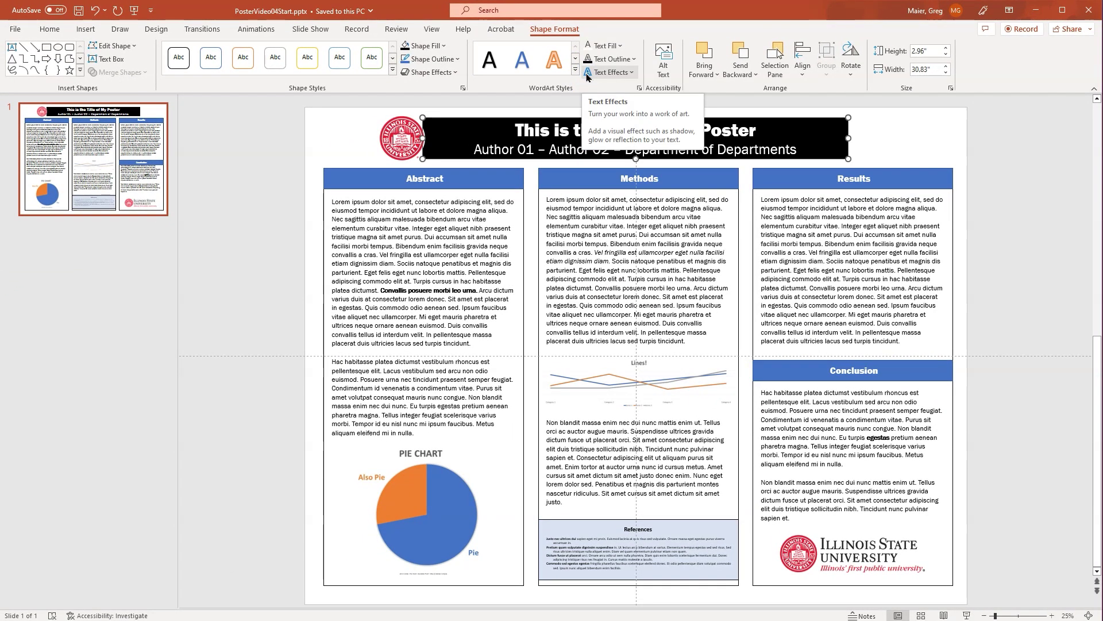
{"action": "left_click", "coordinate": [312, 125]}
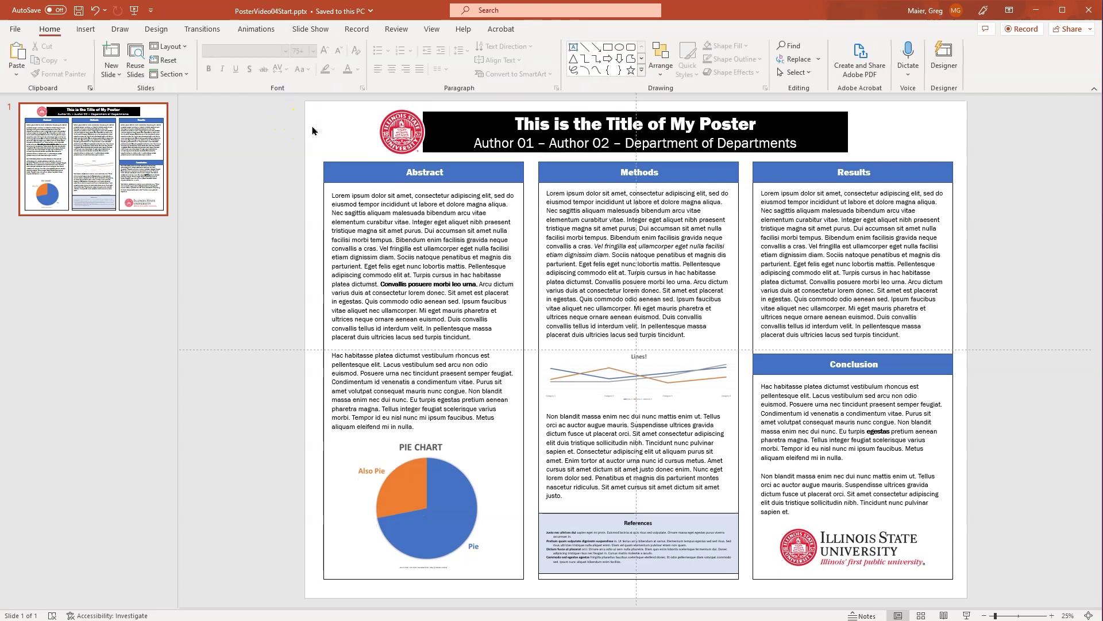
- Set the slide background to a solid black fill in Format Background
{"action": "right_click", "coordinate": [316, 165]}
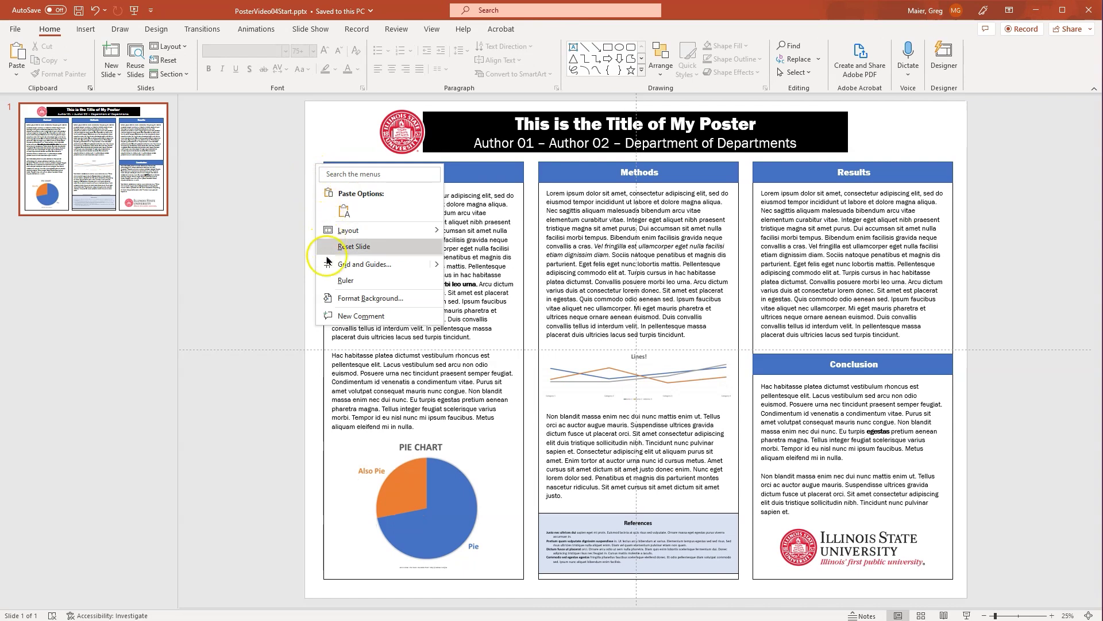
{"action": "left_click", "coordinate": [336, 298]}
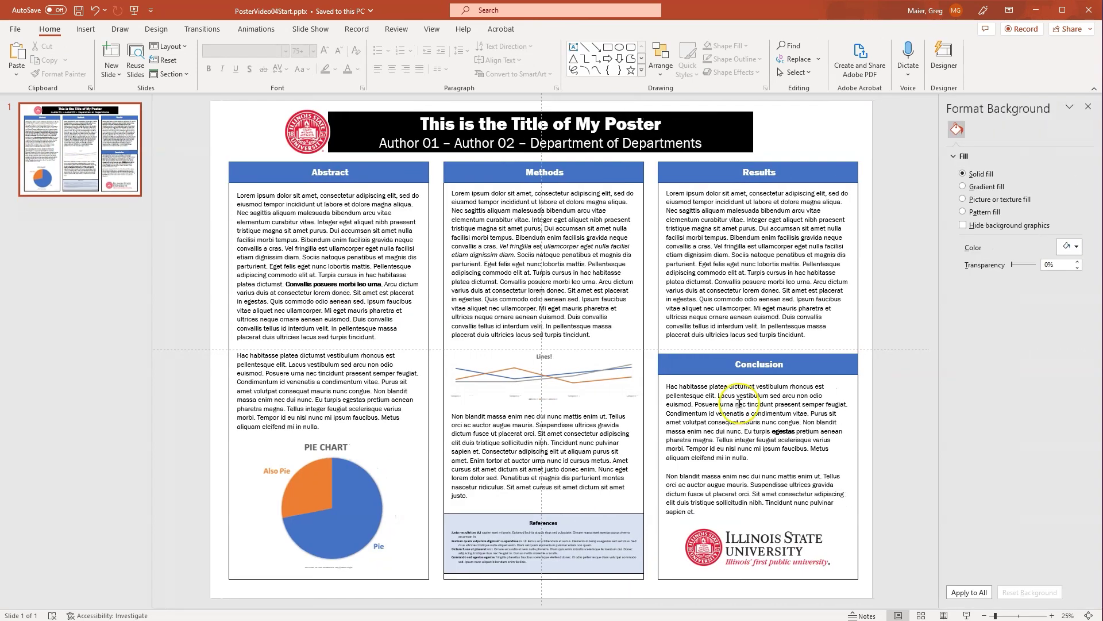
{"action": "left_click", "coordinate": [1065, 245]}
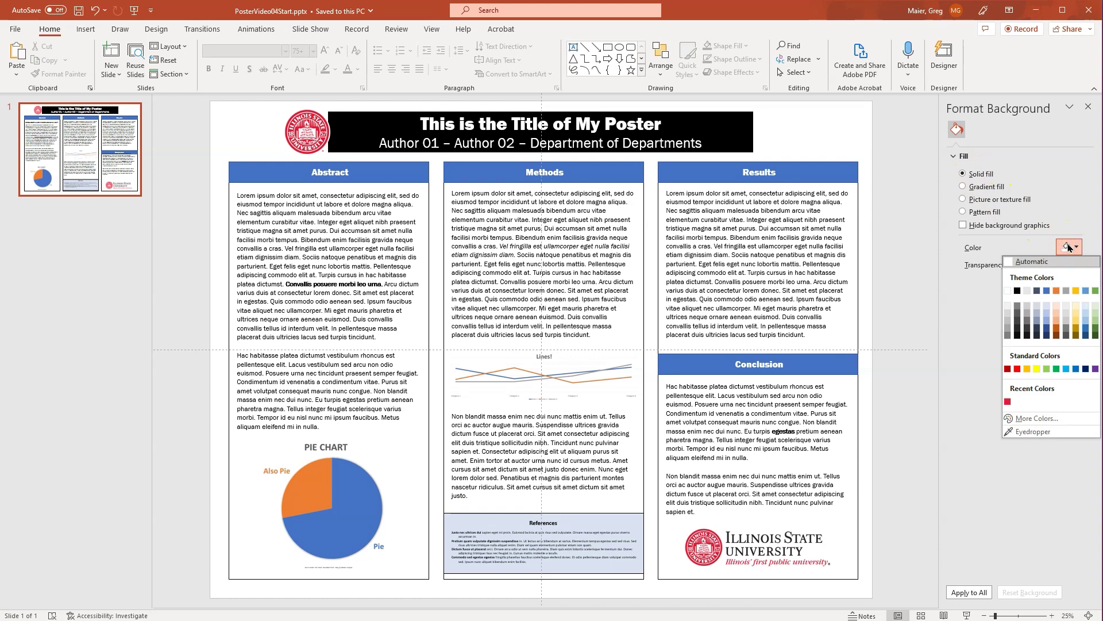
{"action": "left_click", "coordinate": [1018, 290]}
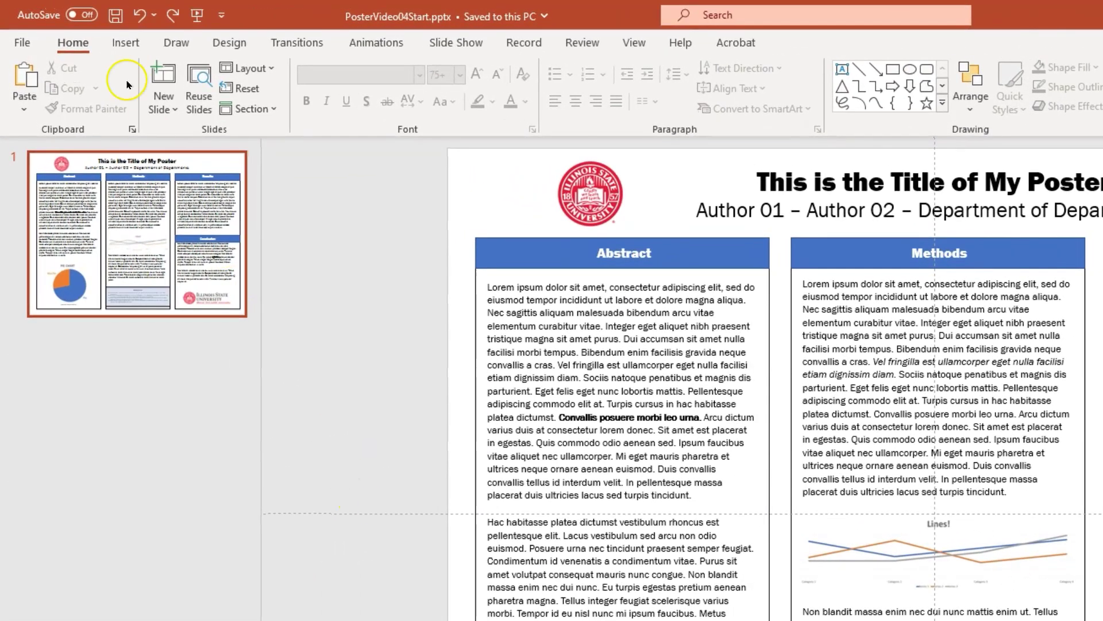
- Export the poster via Save As as a PDF (*.pdf) named 'Hello' in Poster Video Feb 2023
{"action": "left_click", "coordinate": [12, 44]}
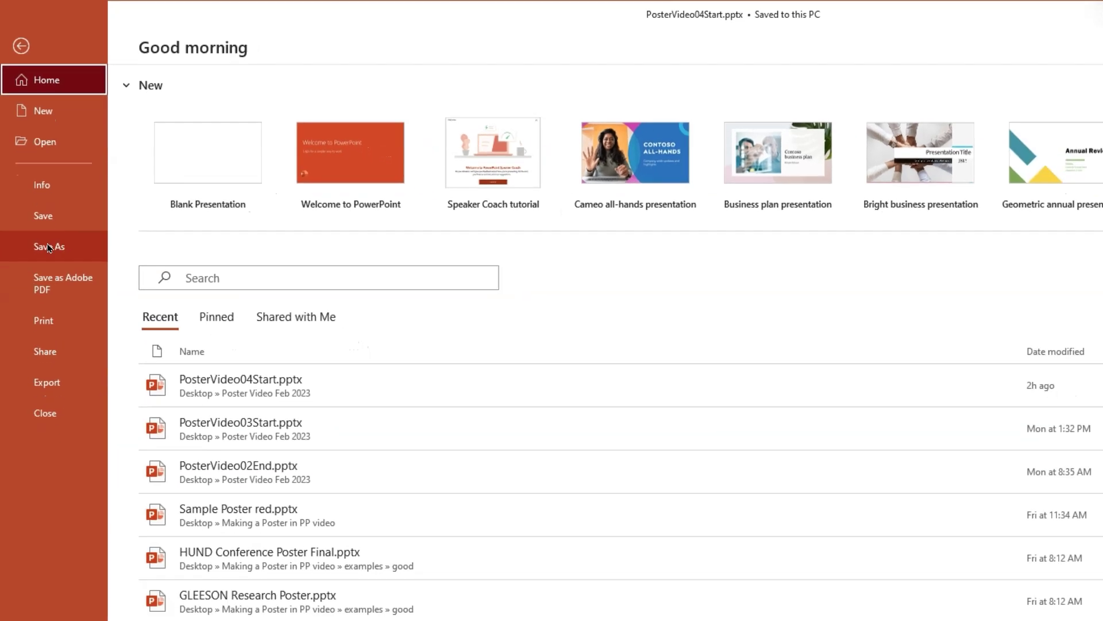
{"action": "left_click", "coordinate": [53, 271]}
{"action": "type", "text": "Hello"}
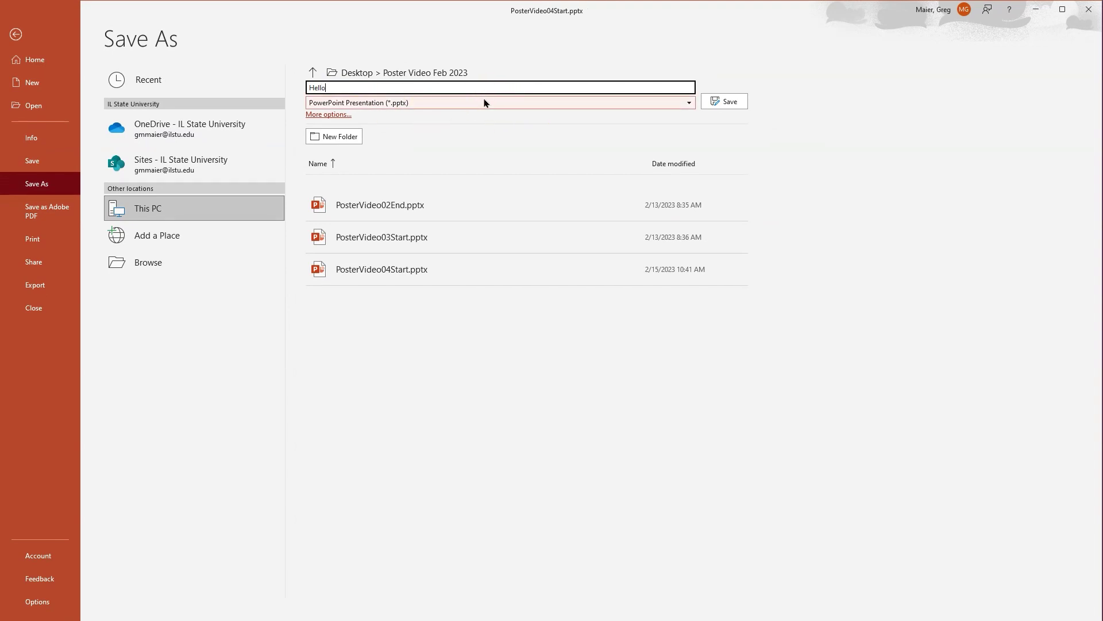
{"action": "left_click", "coordinate": [485, 103]}
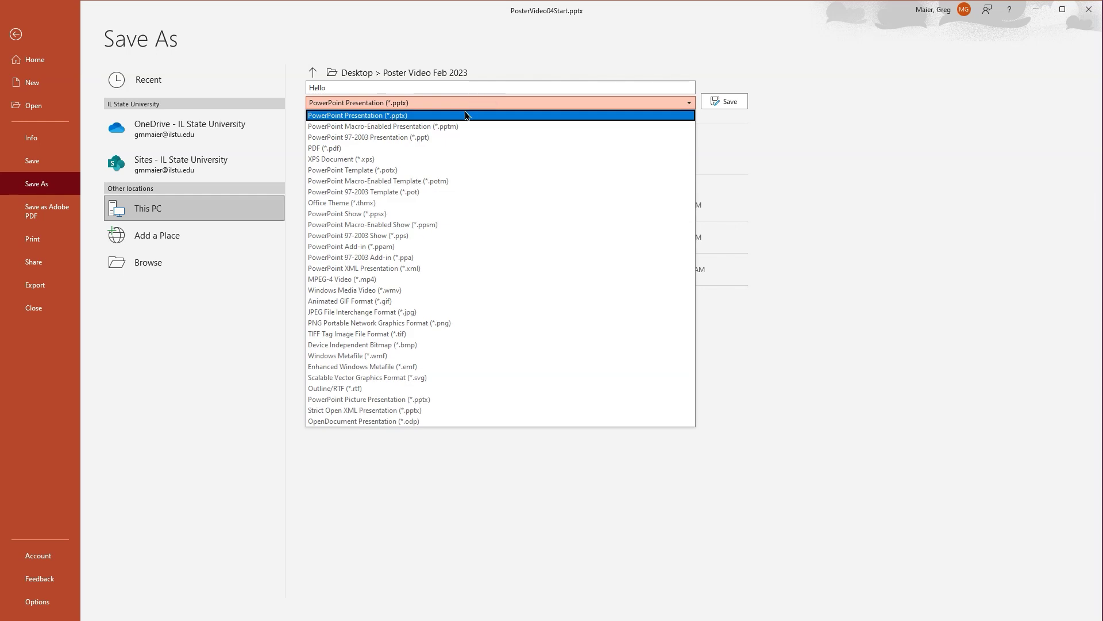
{"action": "left_click", "coordinate": [427, 148]}
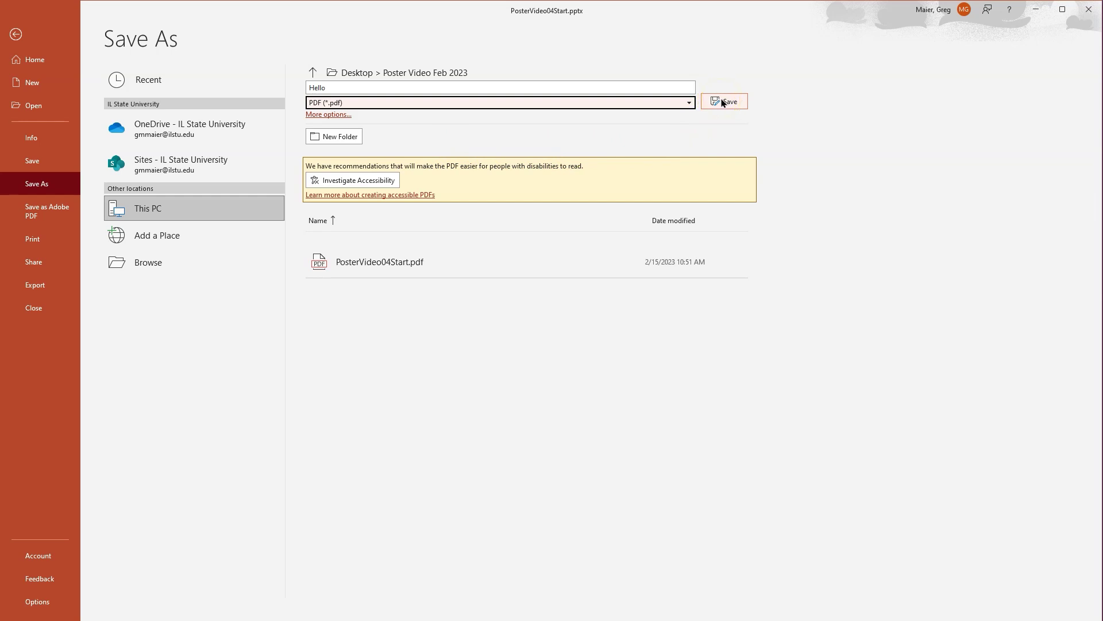
{"action": "left_click", "coordinate": [722, 102]}
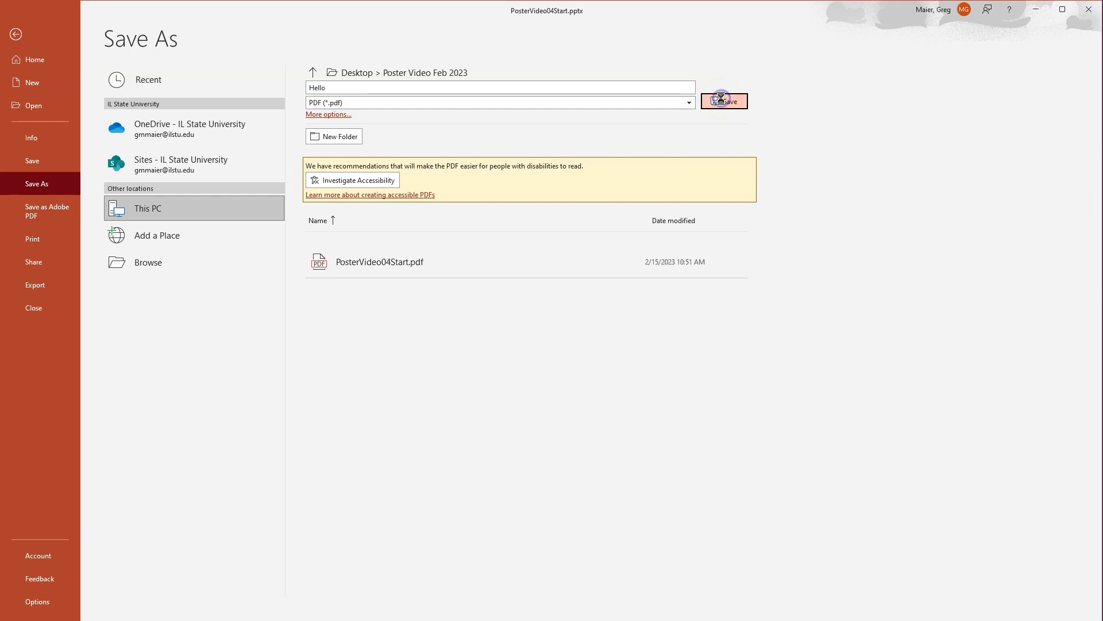